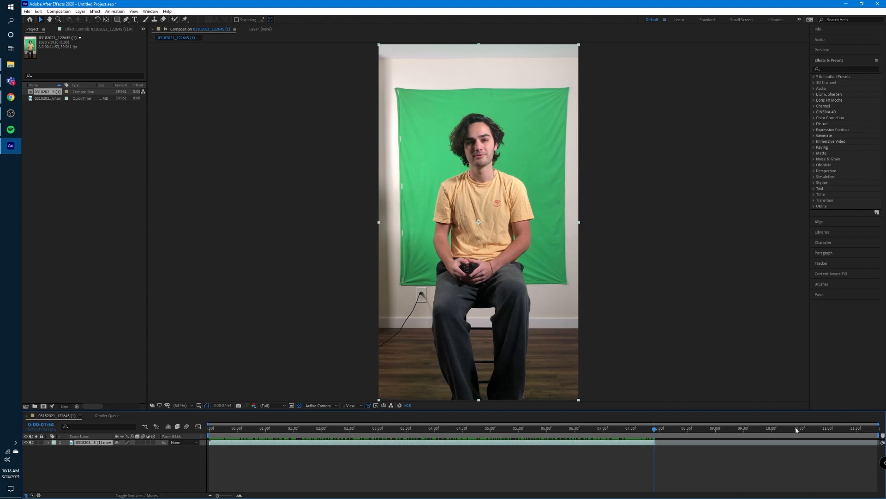
Limit the work area to the section from 0:00:01:10 to 0:00:07:54 and play back the footage.
drag(880, 435, 656, 436)
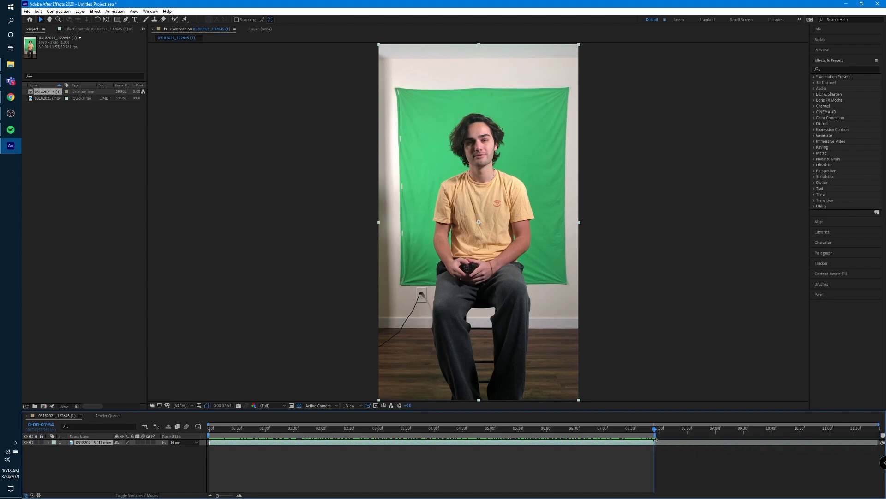
drag(341, 431, 276, 435)
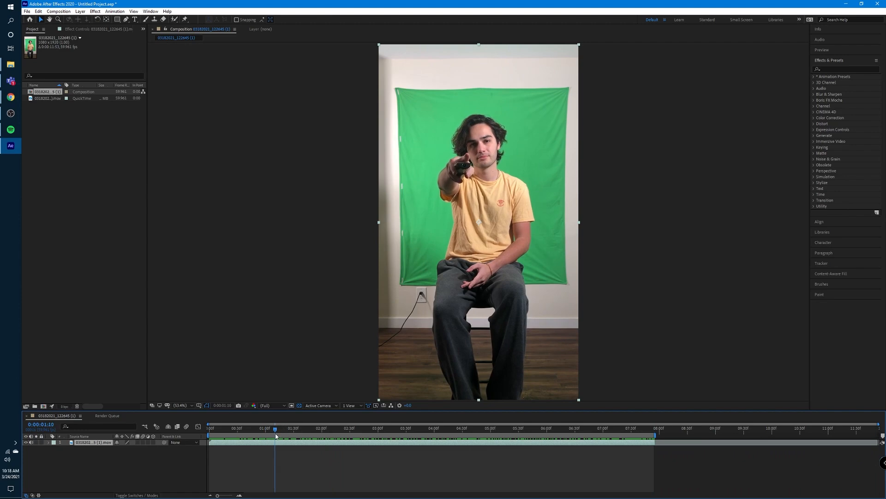
drag(210, 442, 276, 440)
drag(210, 435, 272, 436)
key(ctrl+z)
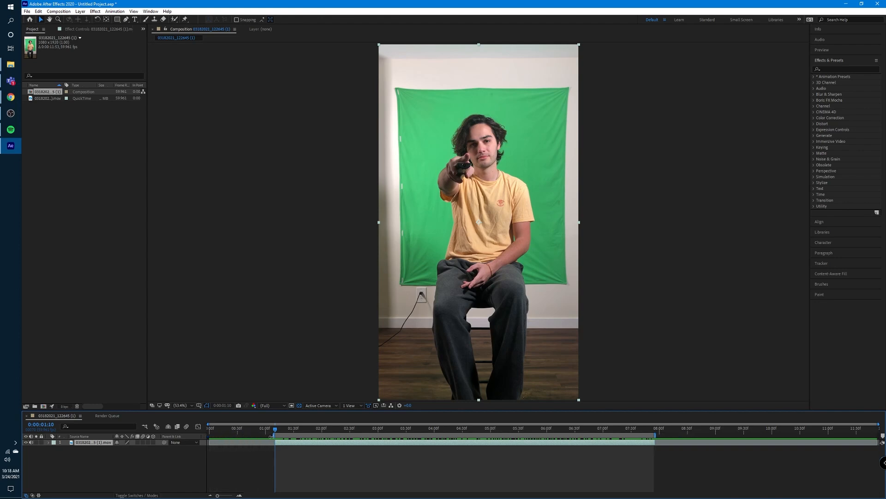
key(space)
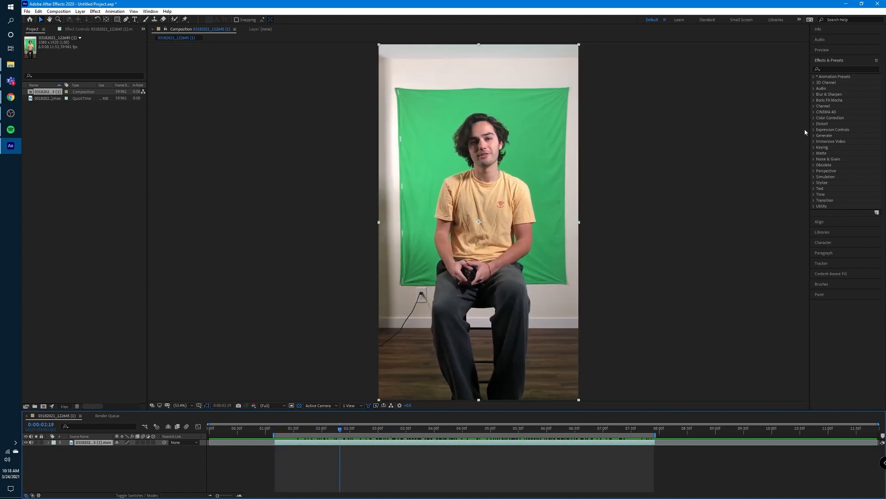
Search the effects for "key" and apply the Keylight, Key Cleaner and Spill Suppressor preset to the green-screen footage.
click(832, 69)
text(key)
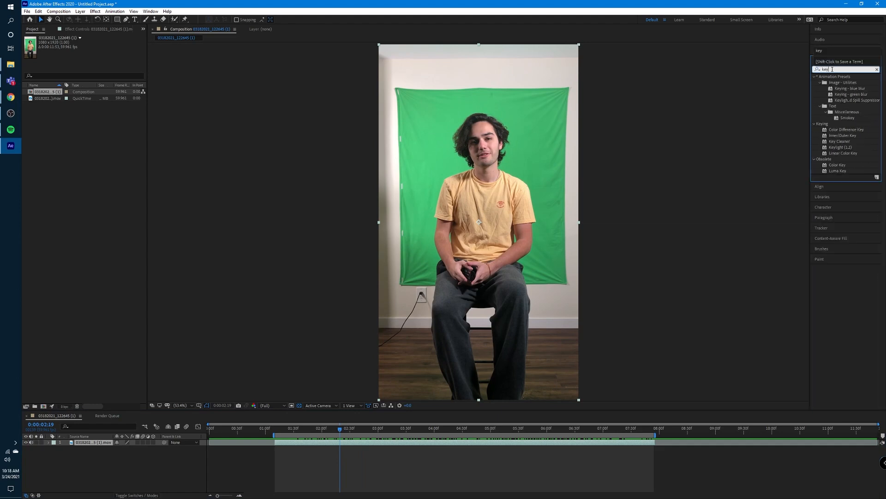
click(851, 101)
drag(865, 101, 544, 111)
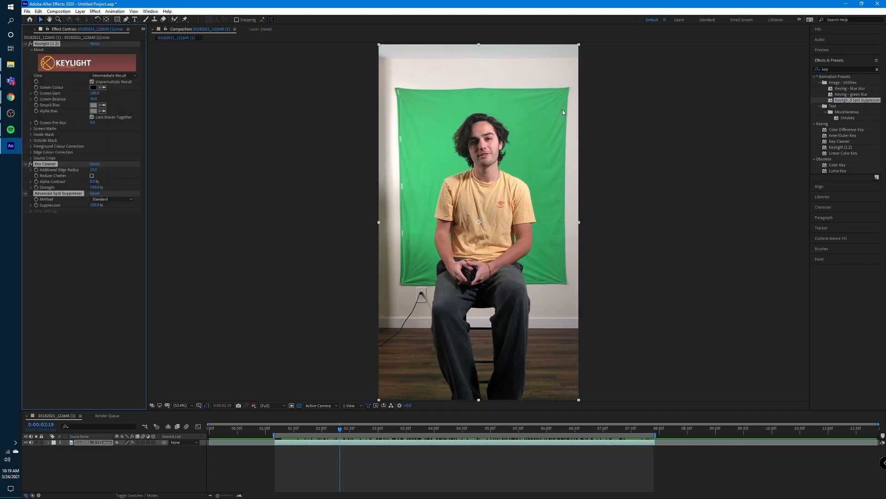
Sample the green backdrop beside the subject as Keylight's Screen Colour and switch the effect's view to Screen Matte.
click(103, 88)
click(440, 153)
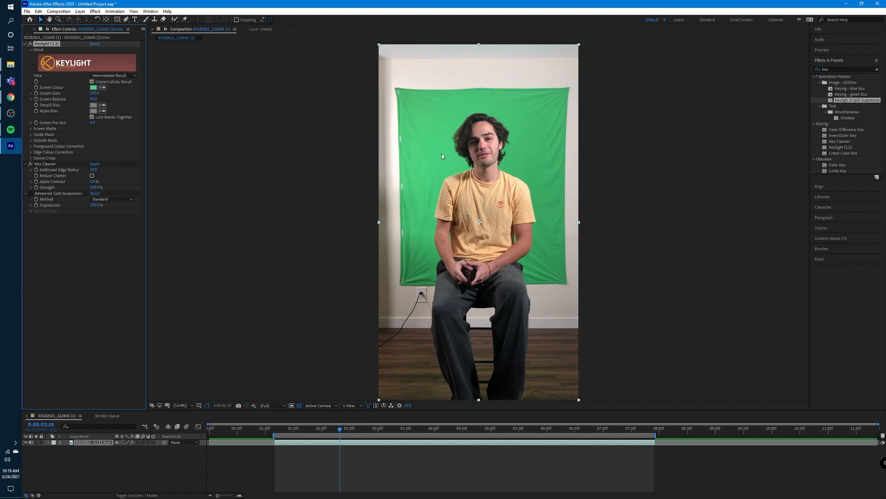
click(113, 76)
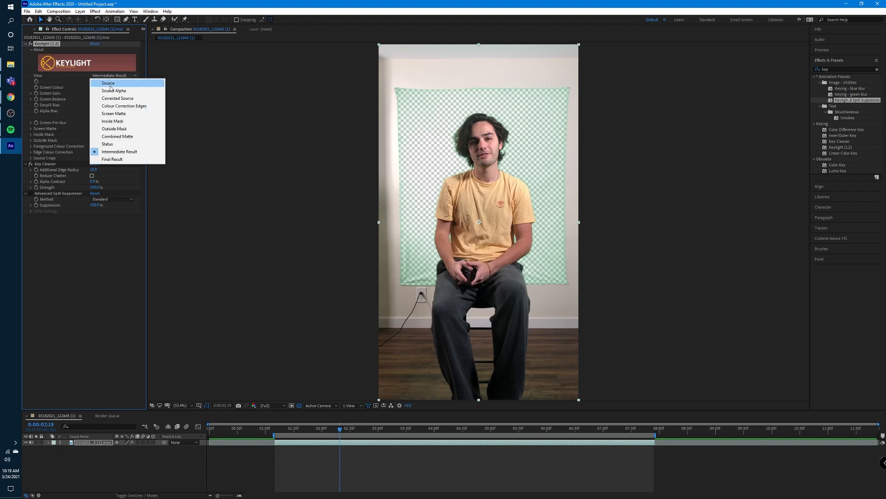
click(112, 114)
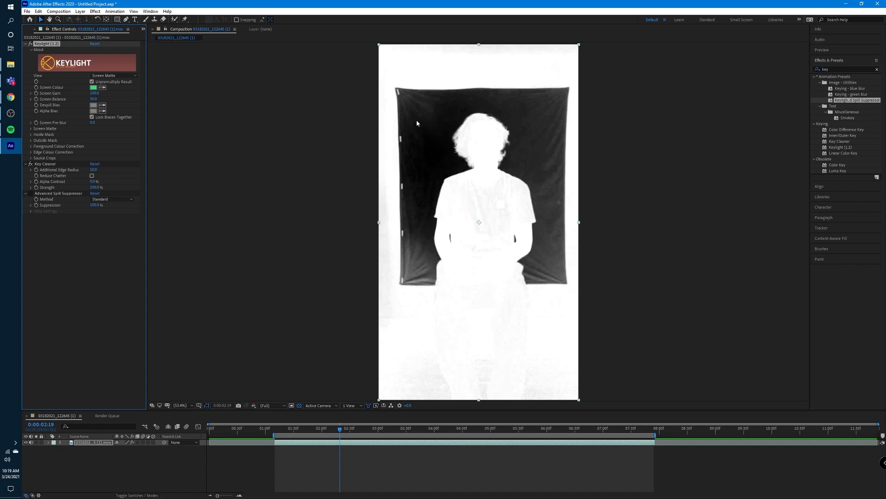
Set the Screen Matte Clip Black to 70 and lower Clip White until the subject is solid white.
click(31, 129)
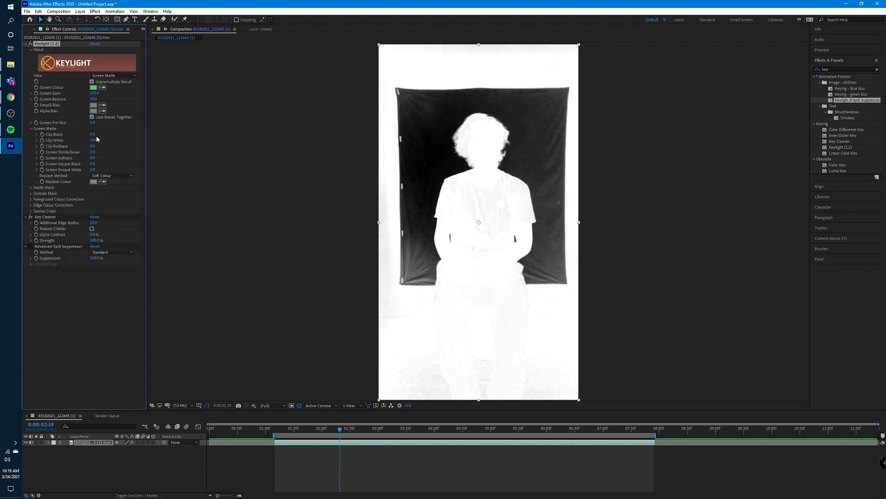
drag(93, 135, 121, 134)
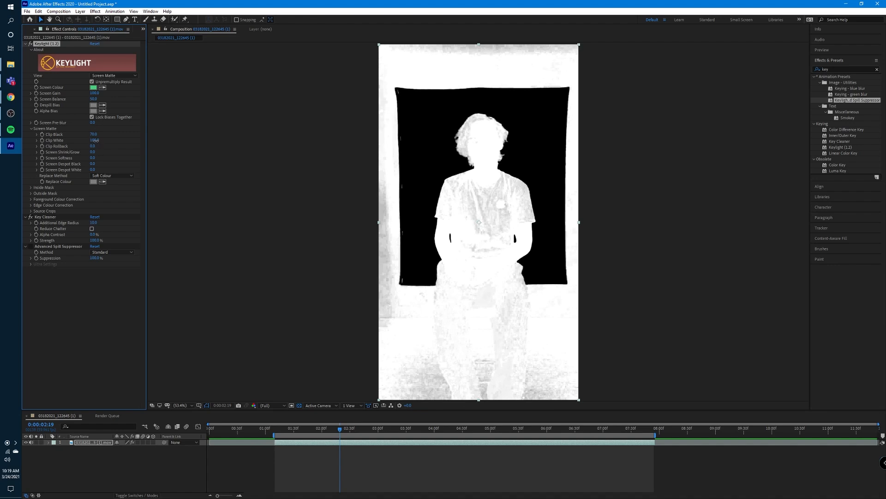
drag(95, 139, 86, 140)
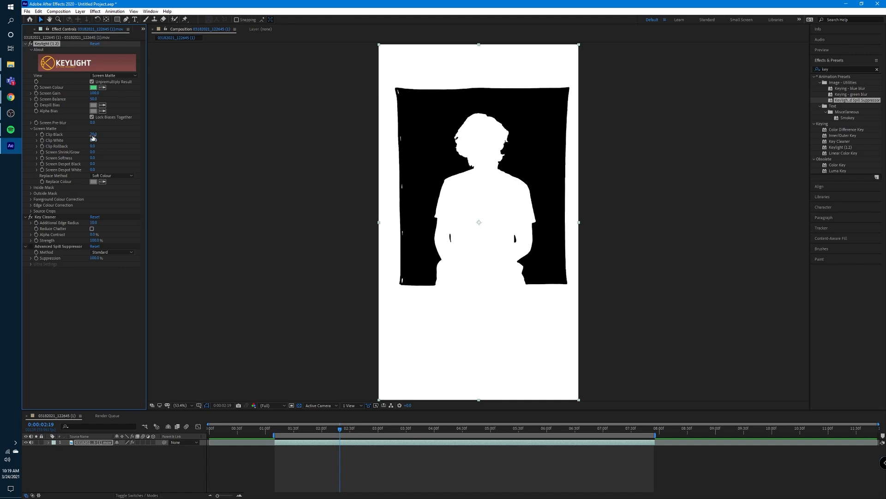
Return Keylight's view to Intermediate Result and inspect the keyed edges around the subject's shirt and arms up close.
click(114, 76)
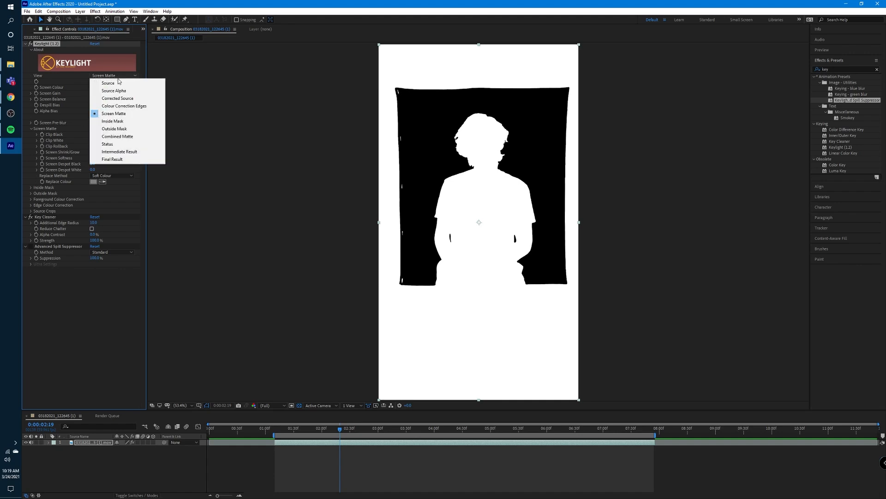
click(120, 152)
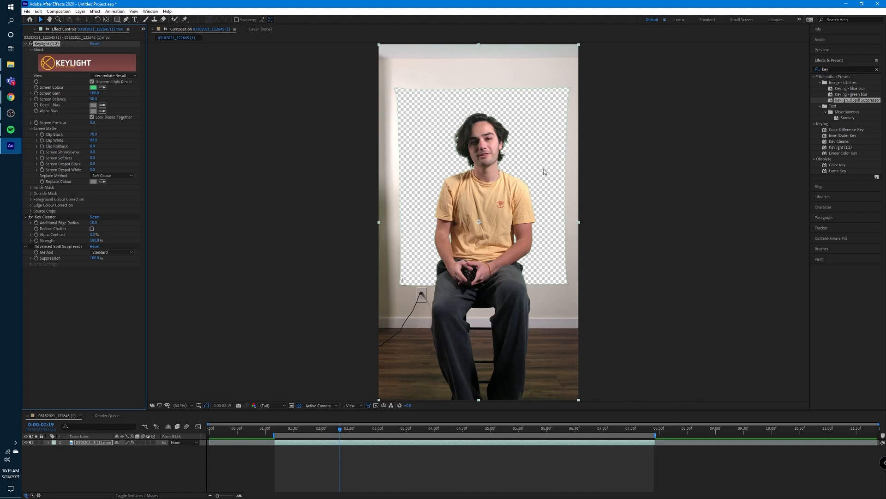
scroll(464, 139, up, 3)
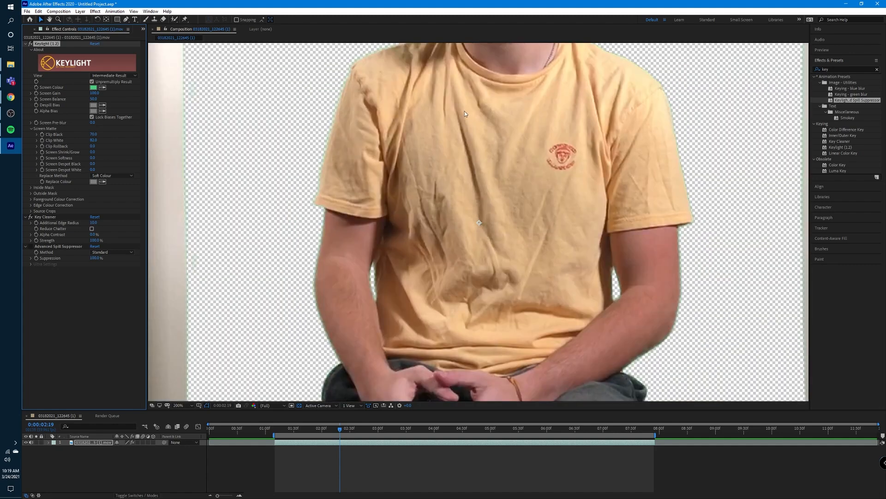
right_click(464, 111)
click(437, 123)
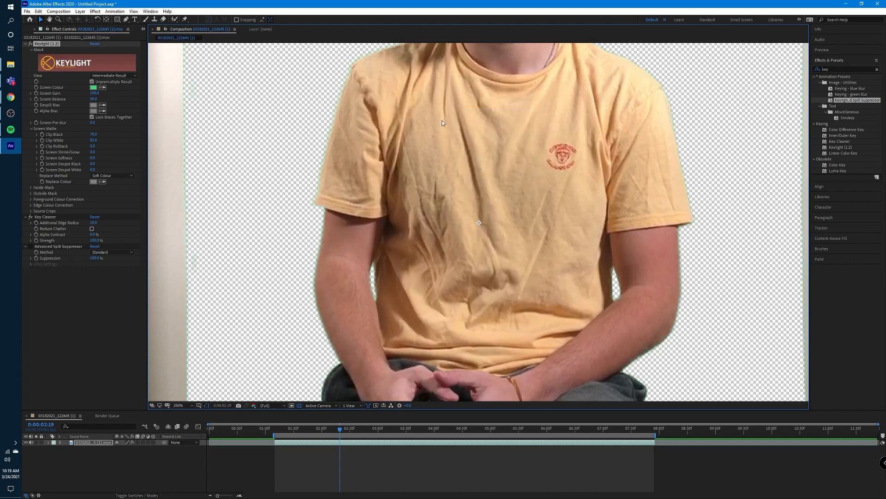
scroll(416, 111, up, 5)
scroll(389, 115, up, 3)
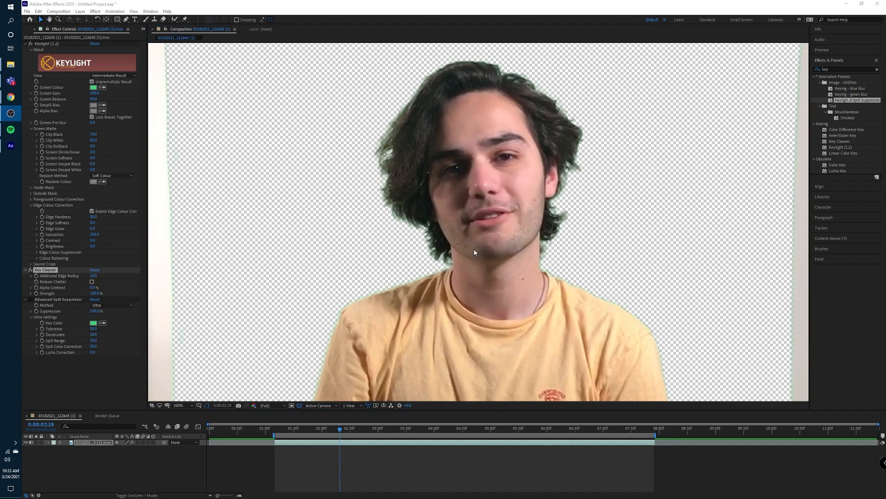
Enable Reduce Chatter in Key Cleaner, set the Advanced Spill Suppressor method to Ultra, and check the hair edges.
click(93, 282)
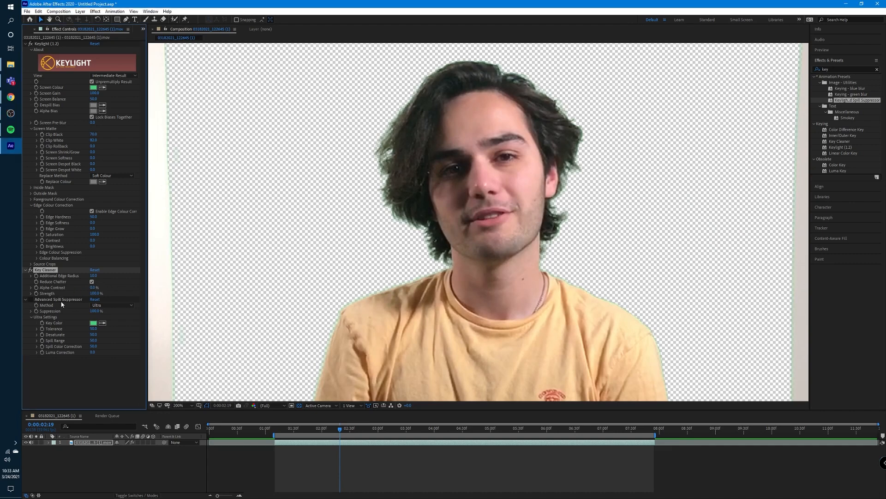
click(99, 305)
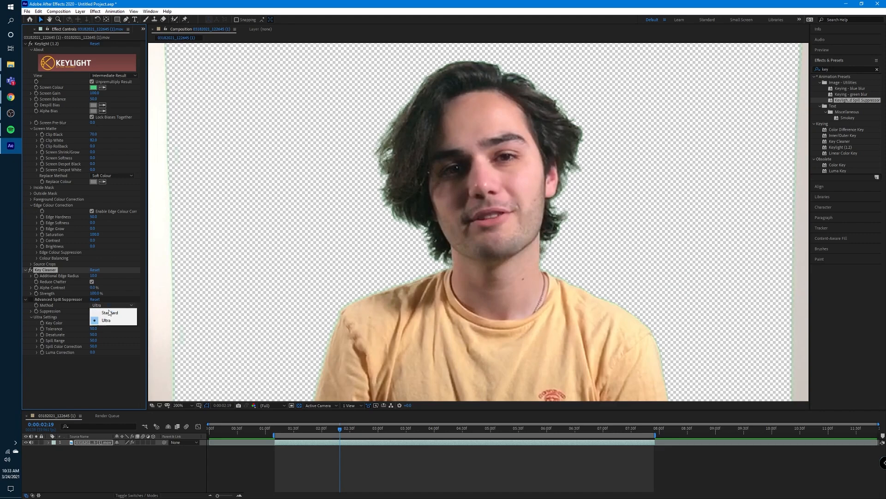
click(111, 310)
click(109, 320)
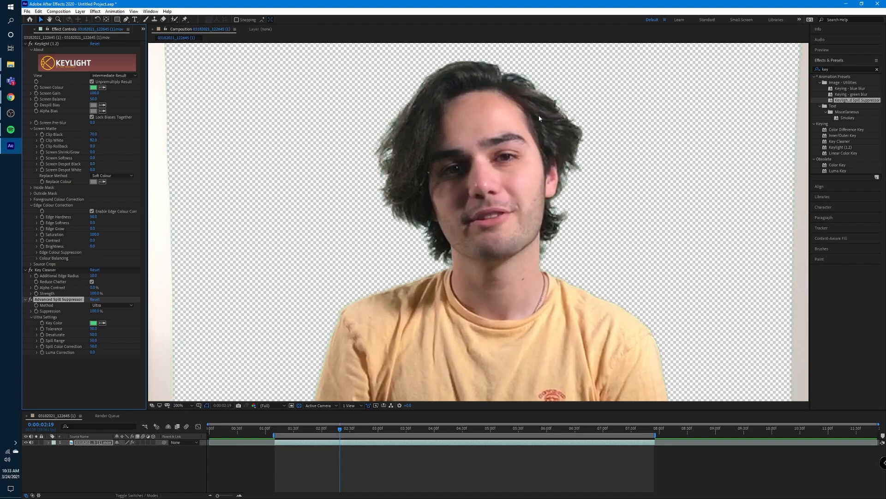
scroll(517, 254, down, 2)
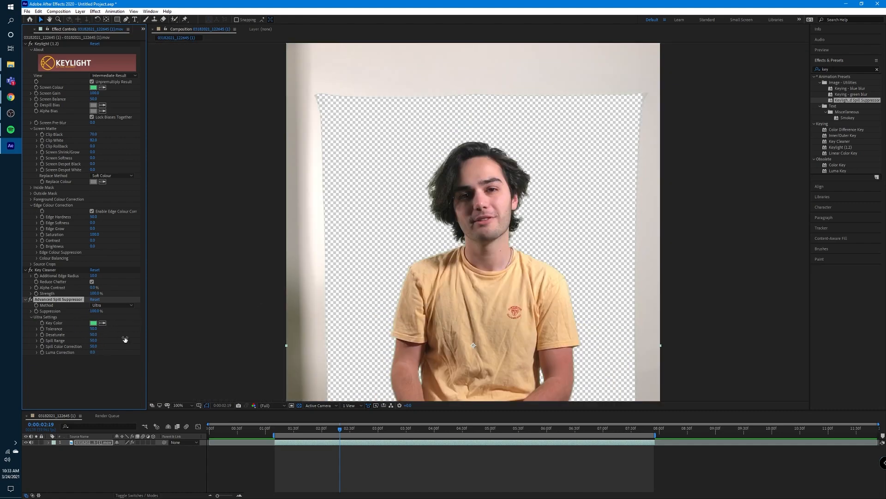
scroll(408, 260, up, 4)
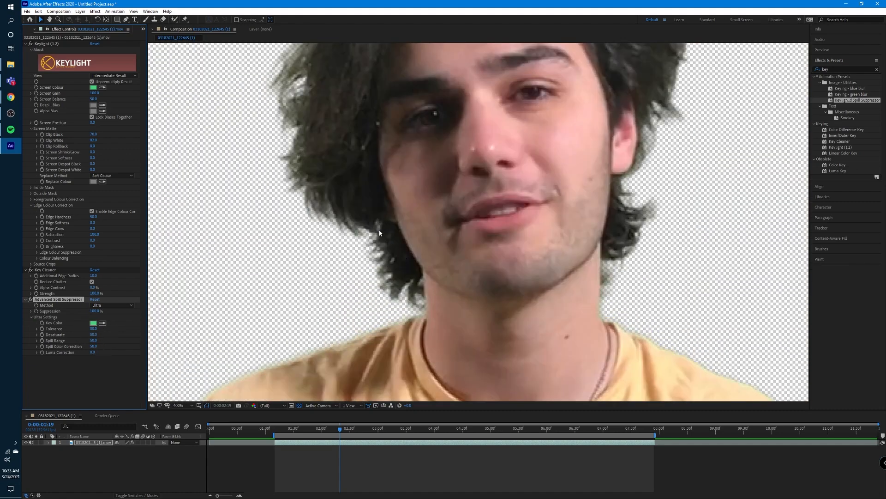
scroll(369, 233, down, 2)
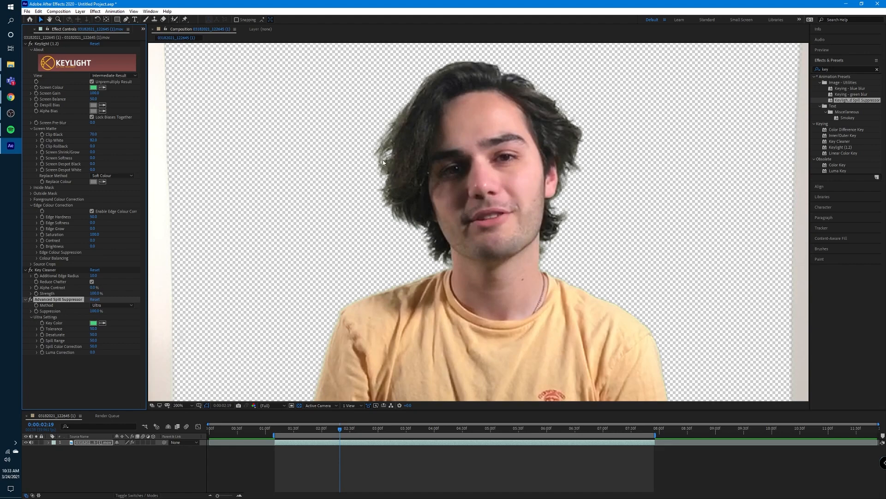
Draw a closed Pen tool mask around the subject's upper body within the keyed backdrop, and check another frame.
scroll(412, 207, down, 5)
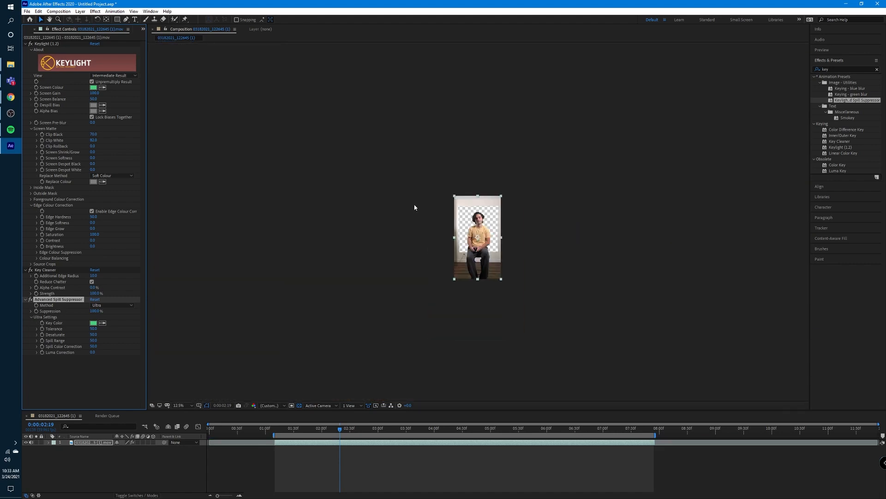
scroll(414, 206, up, 4)
middle_drag(430, 220, 421, 163)
scroll(421, 139, down, 2)
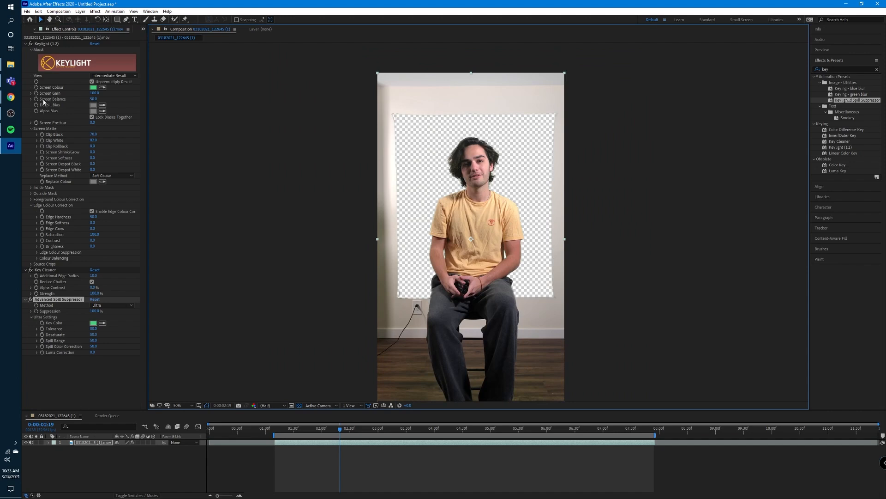
click(127, 21)
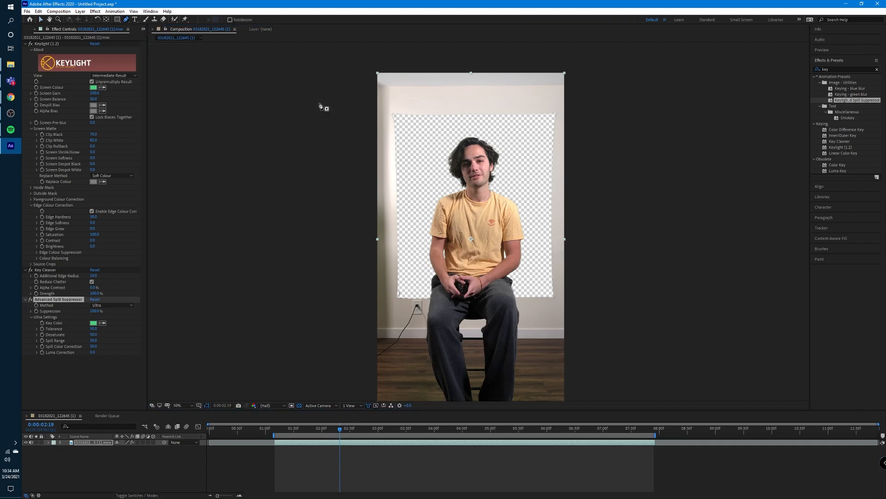
click(402, 158)
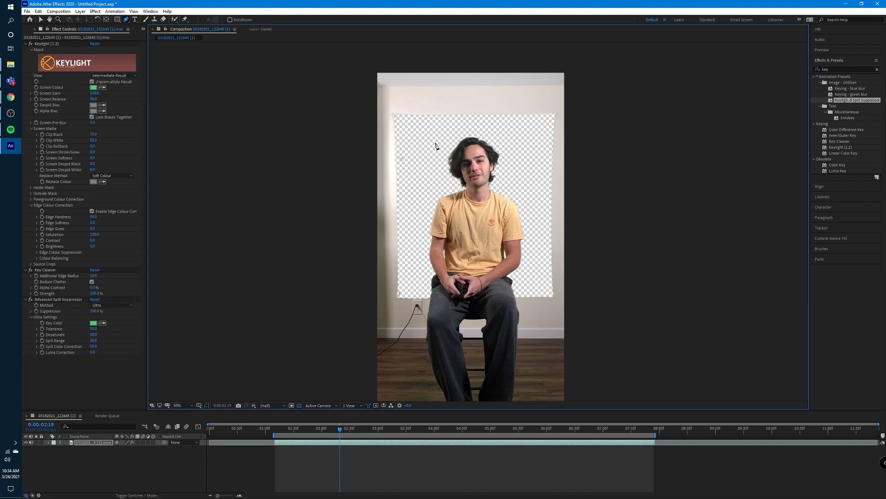
click(495, 136)
click(550, 153)
click(552, 296)
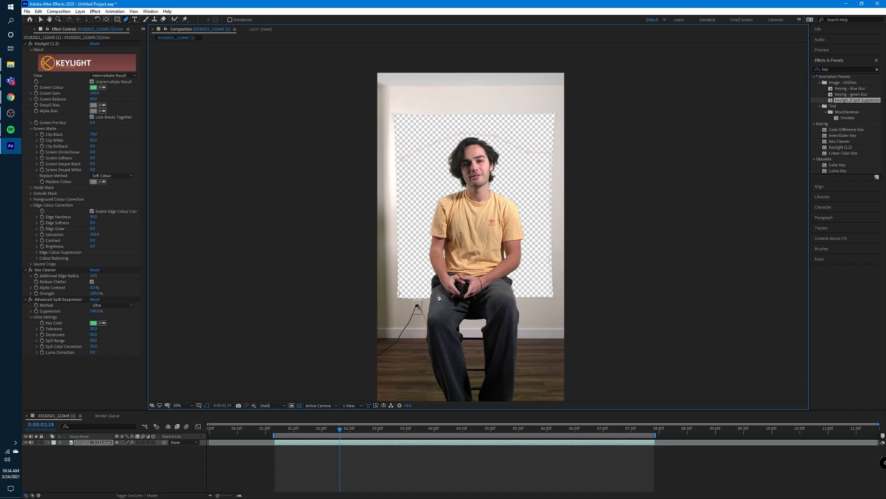
click(400, 297)
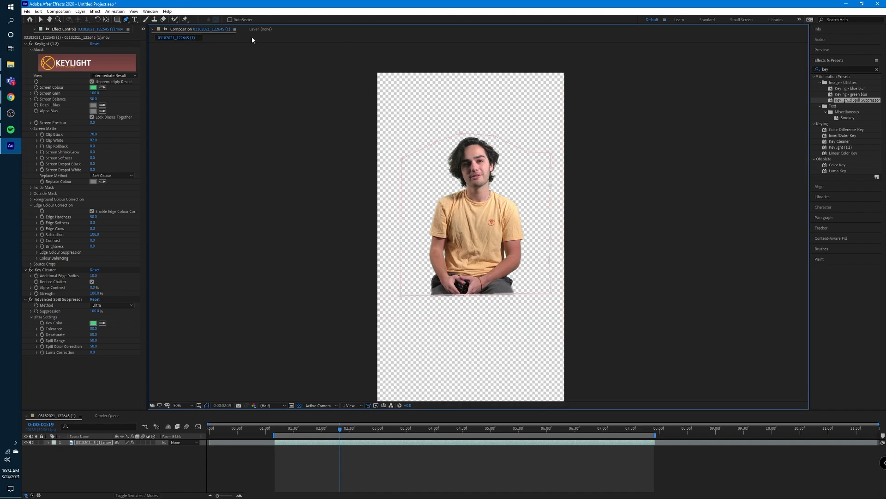
click(41, 19)
drag(340, 429, 370, 426)
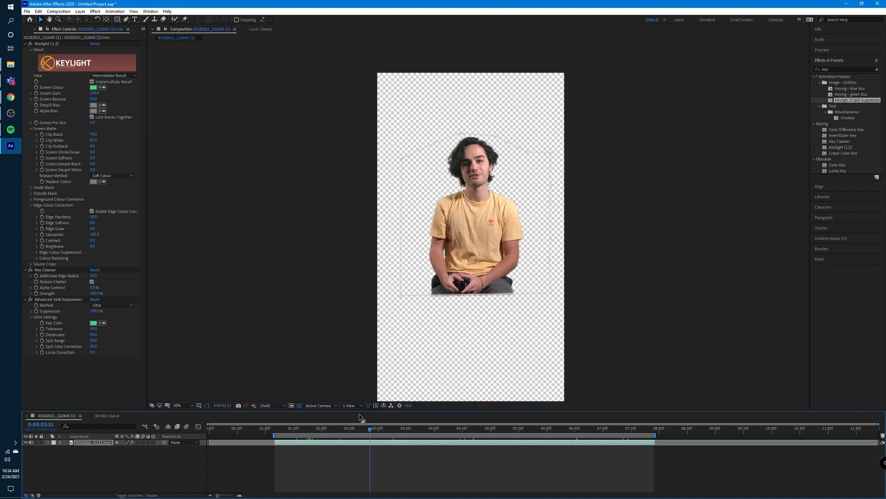
Add the keyed composition to the Render Queue and enlarge the queue's area.
click(27, 12)
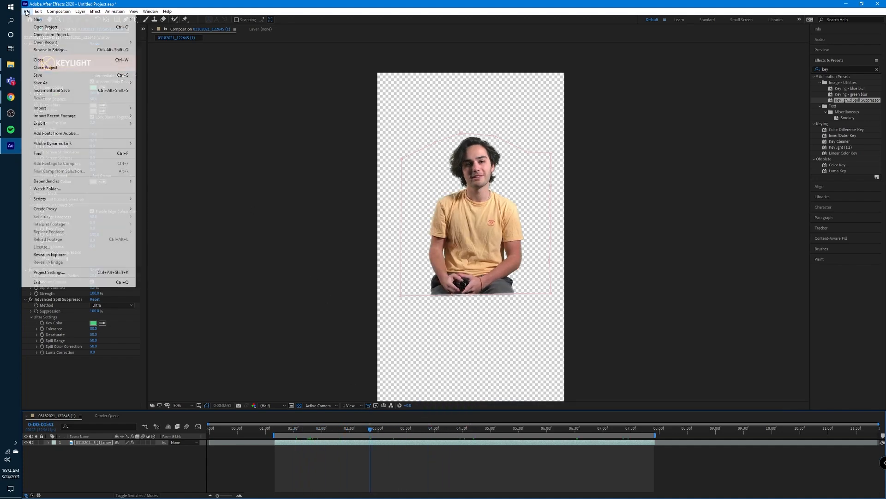
mouse_move(48, 123)
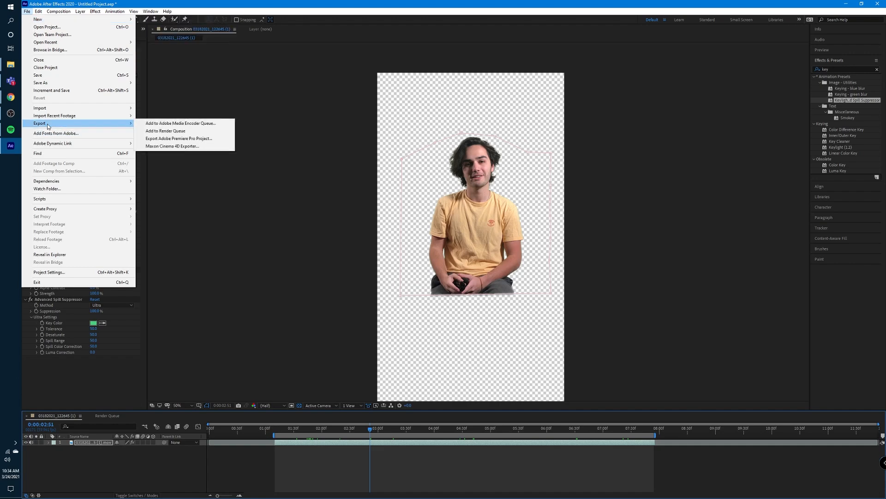
click(157, 131)
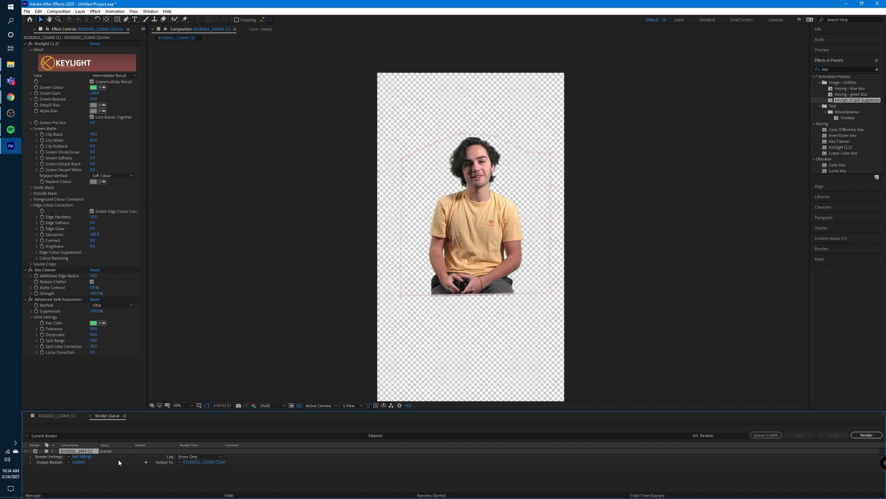
drag(164, 410, 153, 255)
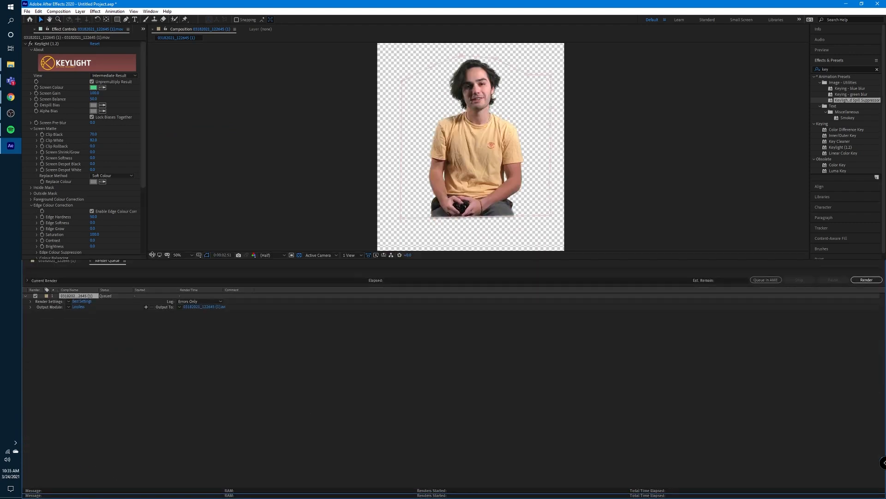
Configure the output module as AVI with RGB + Alpha channels.
click(81, 307)
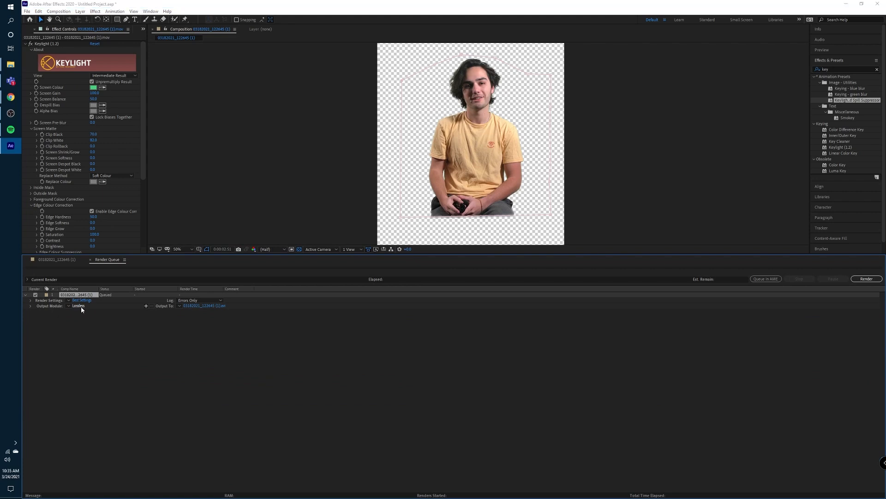
click(420, 165)
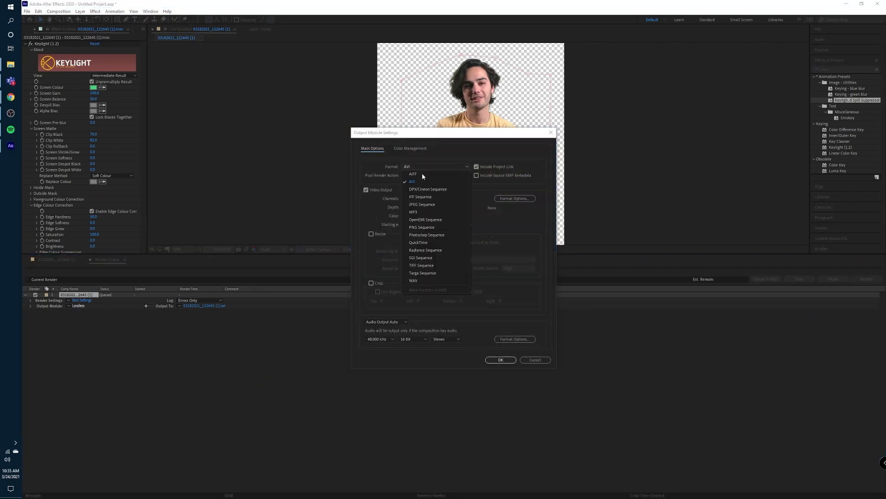
click(418, 180)
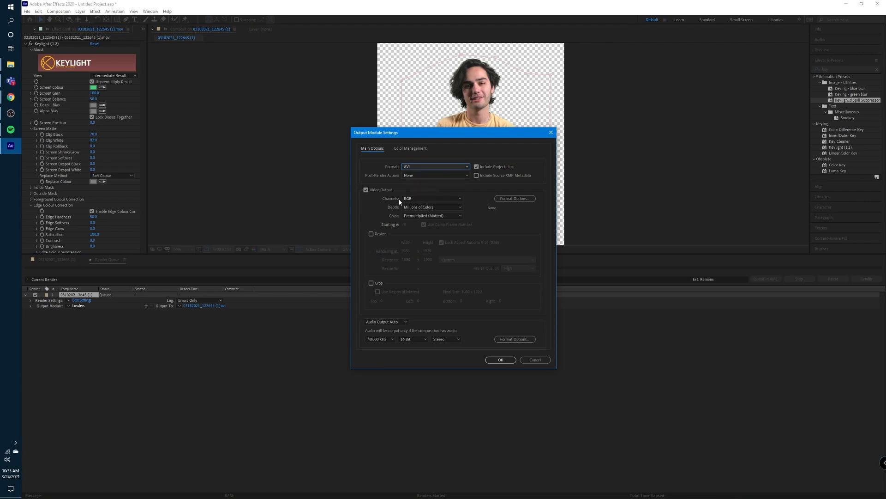
click(410, 199)
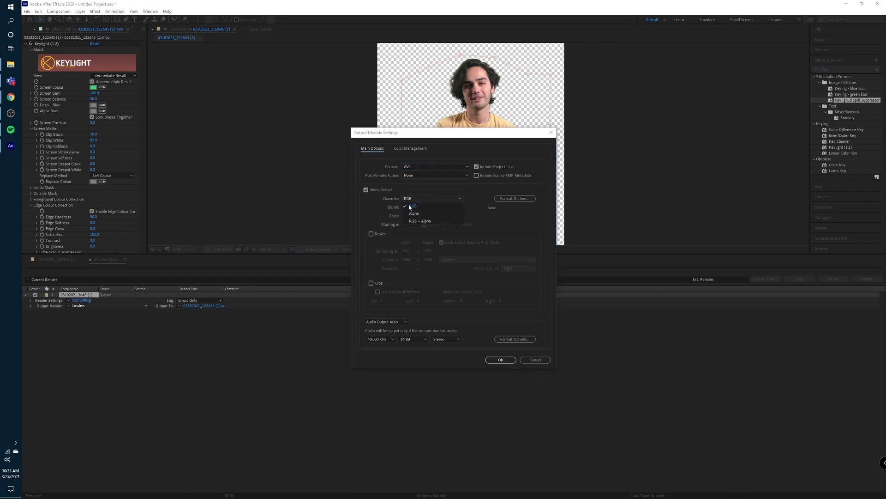
click(419, 221)
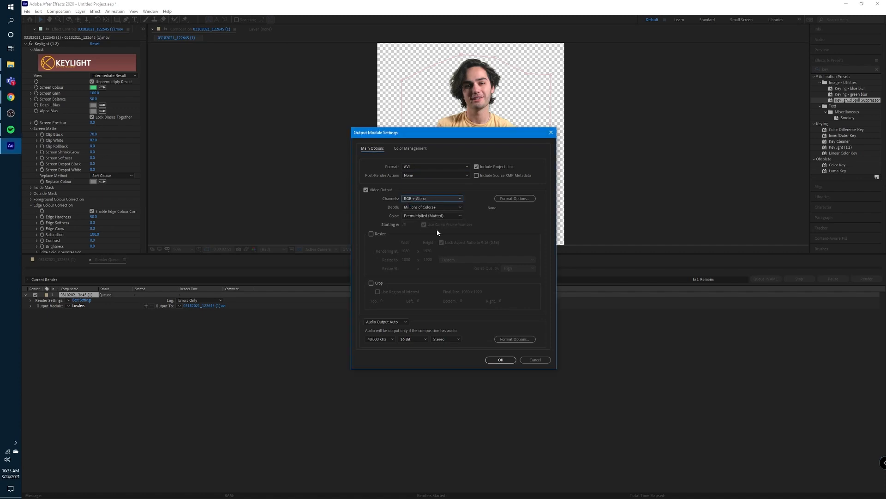
drag(471, 136, 480, 207)
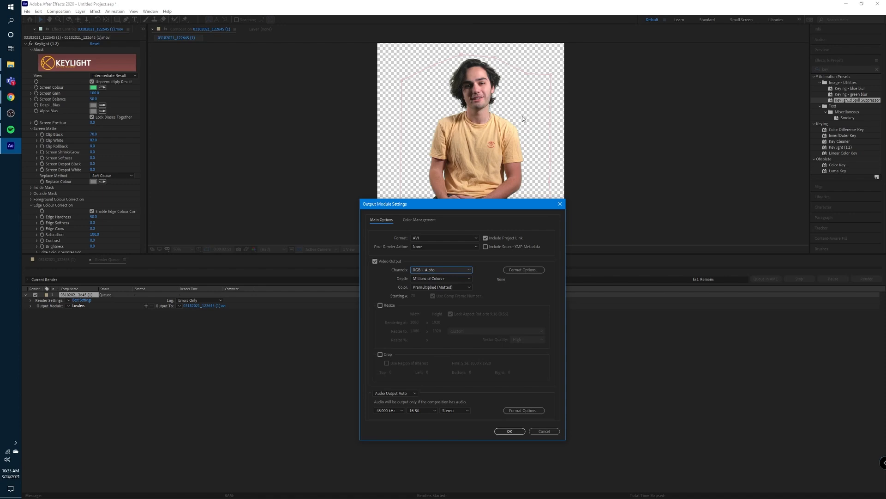
drag(519, 203, 481, 125)
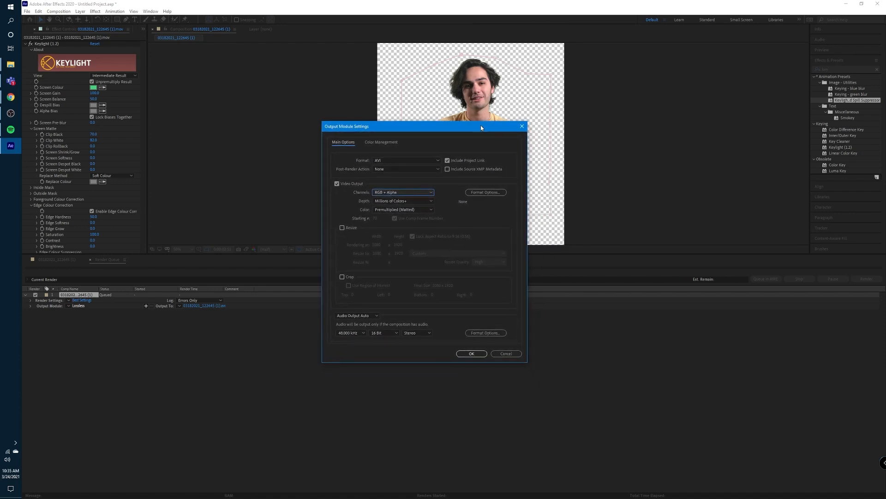
click(470, 353)
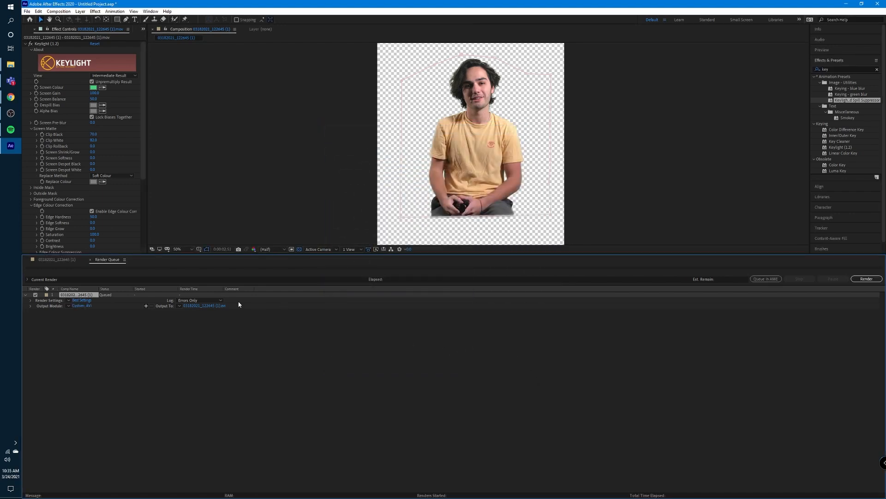
Save the output movie as 03182021_122645 (1) in the Desktop folder vp101/2 and start the render.
click(214, 305)
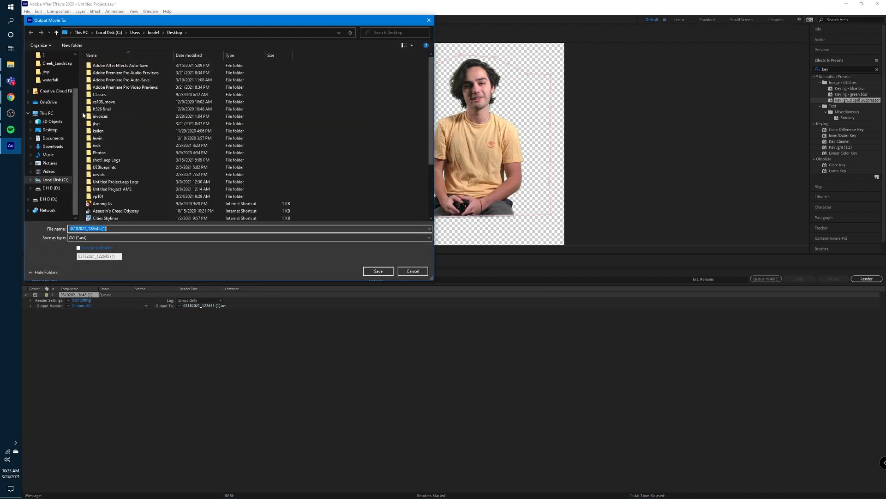
double_click(103, 195)
click(119, 76)
double_click(120, 74)
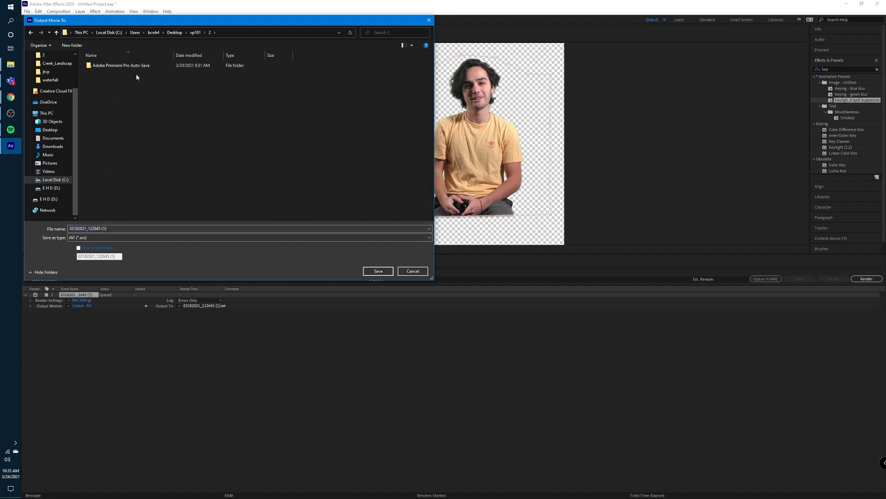
click(371, 274)
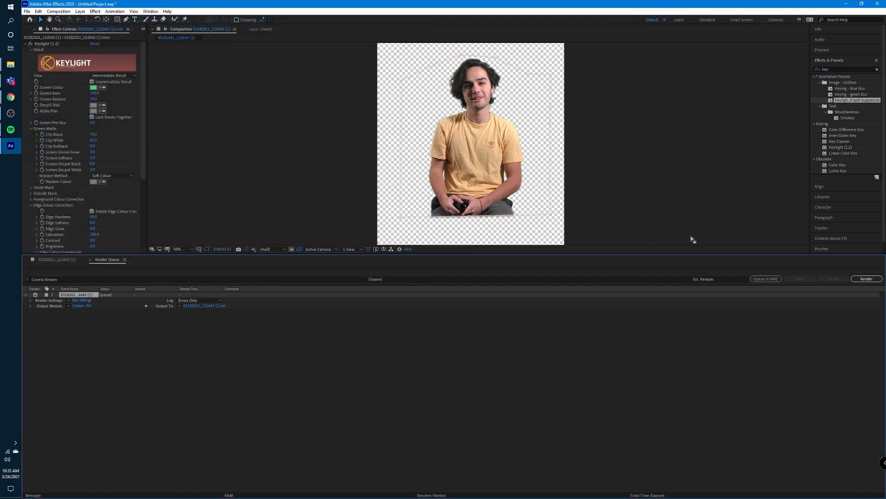
click(863, 279)
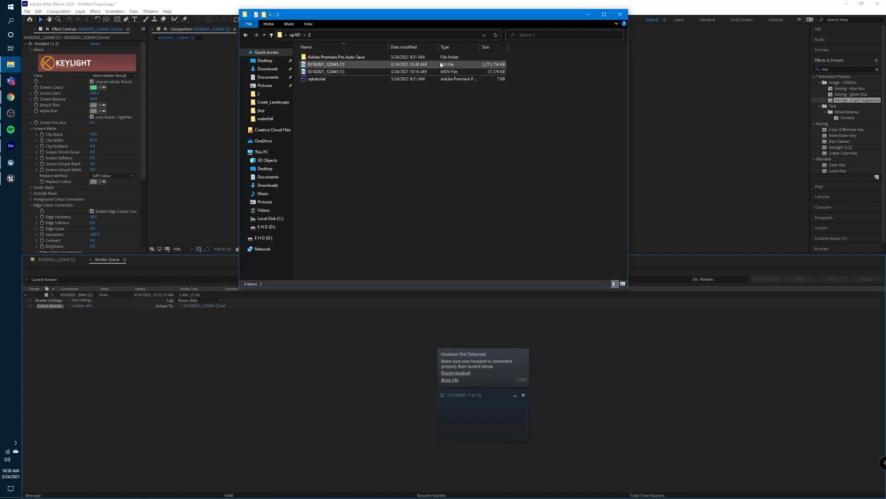
Play the rendered AVI from the output folder, pause it, and scrub through the end of the cutout clip.
double_click(358, 66)
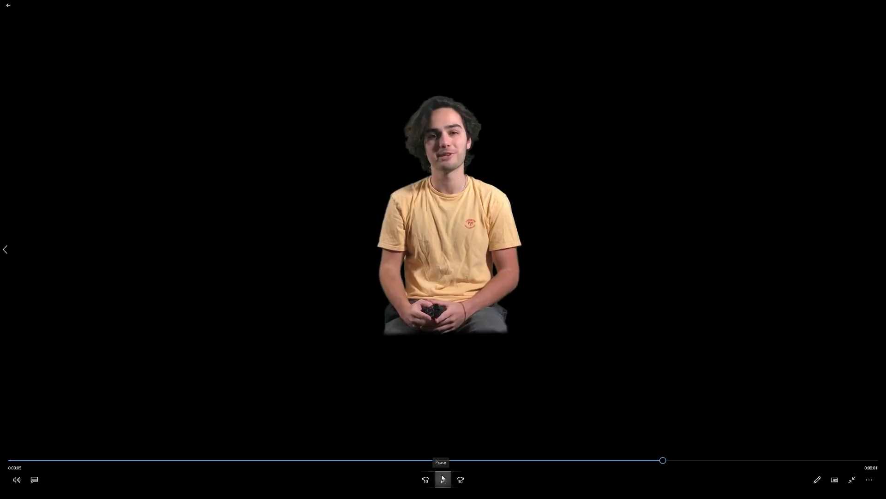
click(442, 478)
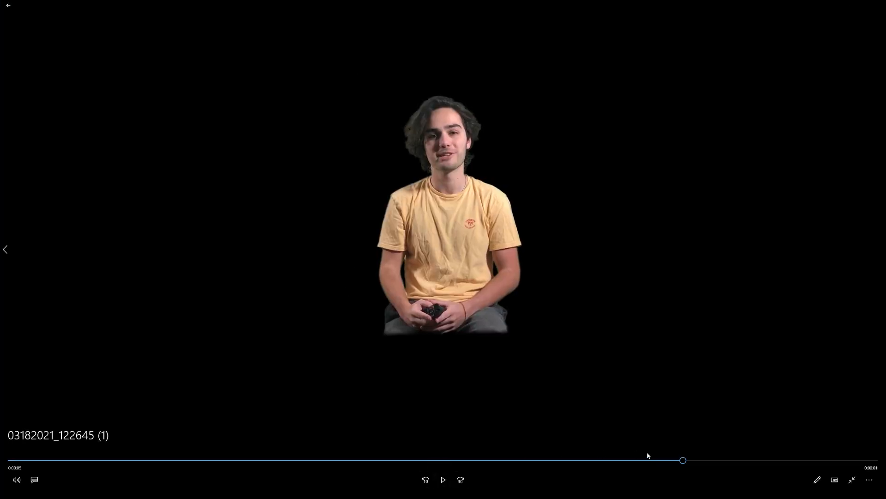
drag(678, 460, 720, 437)
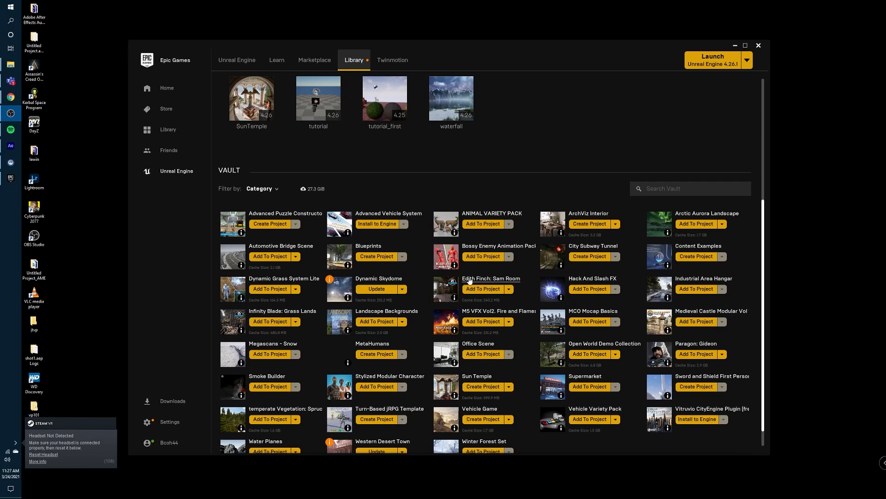
In the Epic Games Launcher, create a project named Blueprints for engine version 4.26 from the Blueprints vault item.
click(382, 257)
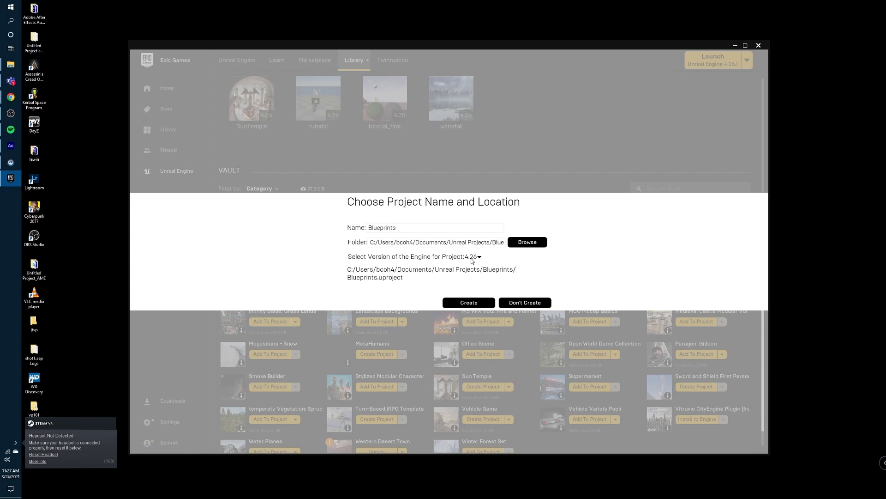
click(468, 303)
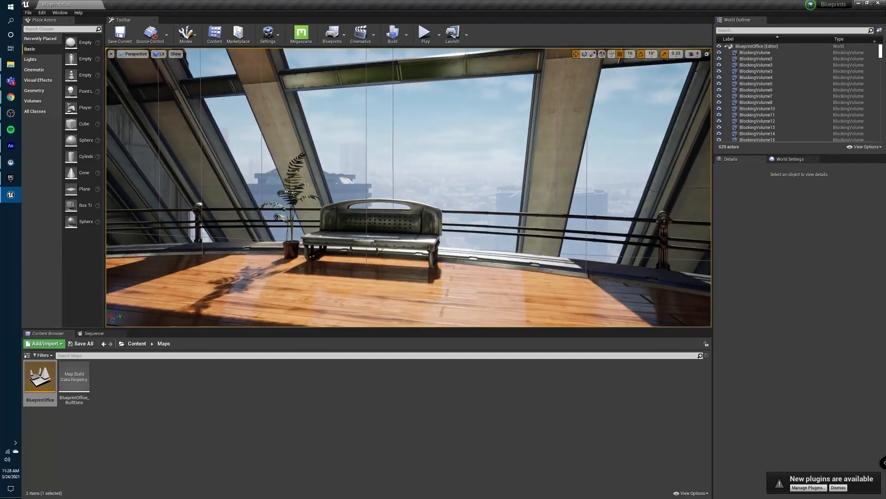
Select the bench by the window together with the potted plant beside it and rotate them as a pair.
click(341, 236)
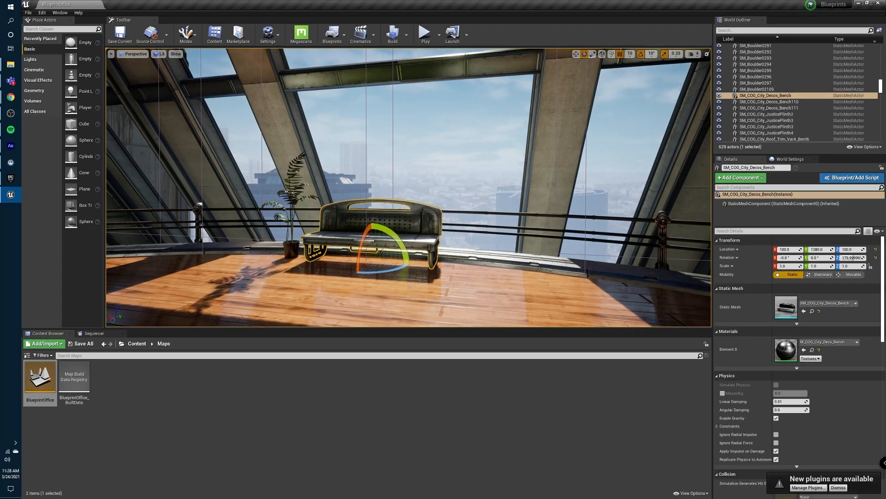
ctrl+click(292, 249)
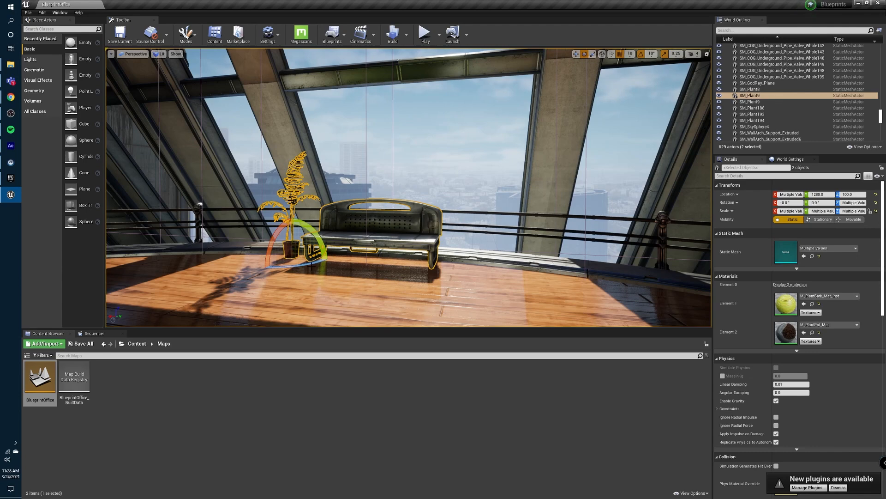
drag(310, 264, 295, 275)
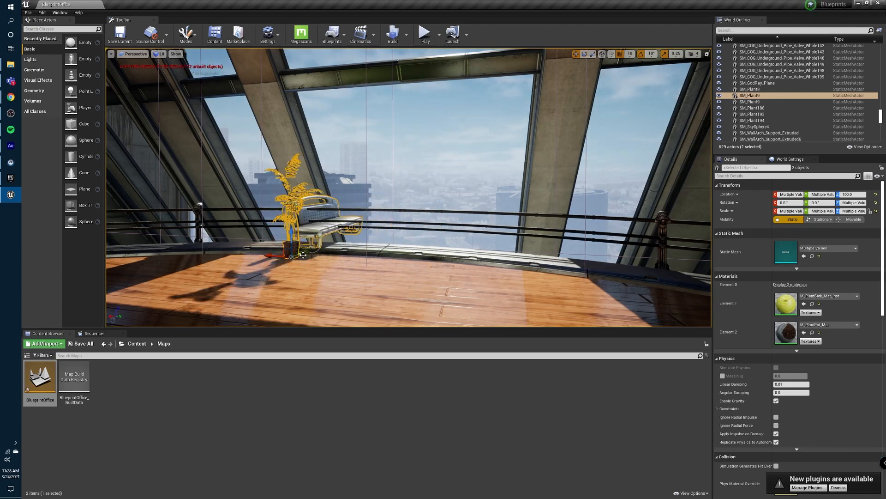
Move the selected bench and plant onto the open wooden floor near the grass bed and rotate them.
drag(296, 255, 211, 281)
right_drag(211, 280, 120, 278)
key(d)
right_drag(272, 280, 240, 280)
drag(372, 254, 178, 258)
key(a)
right_drag(177, 258, 244, 273)
key(d)
key(w)
key(e)
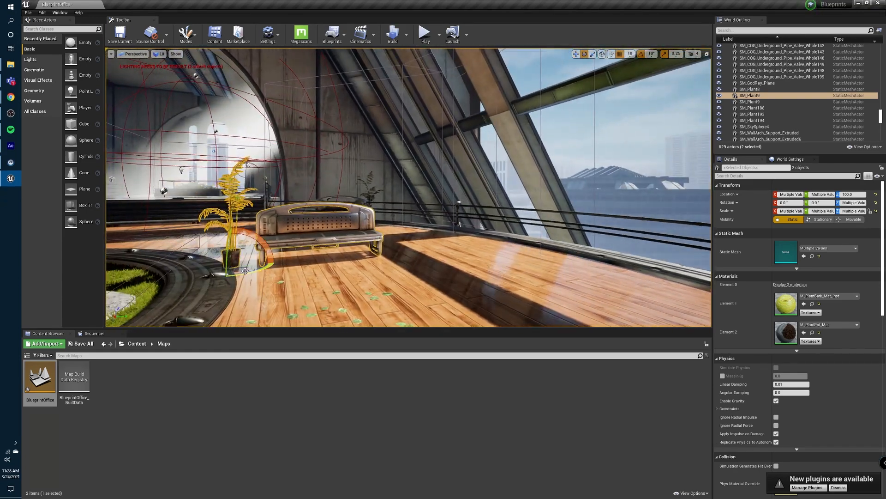
drag(237, 258, 281, 261)
Move the potted plant beside the rear bench to the free side of the relocated bench.
right_drag(282, 261, 337, 257)
key(a)
key(w)
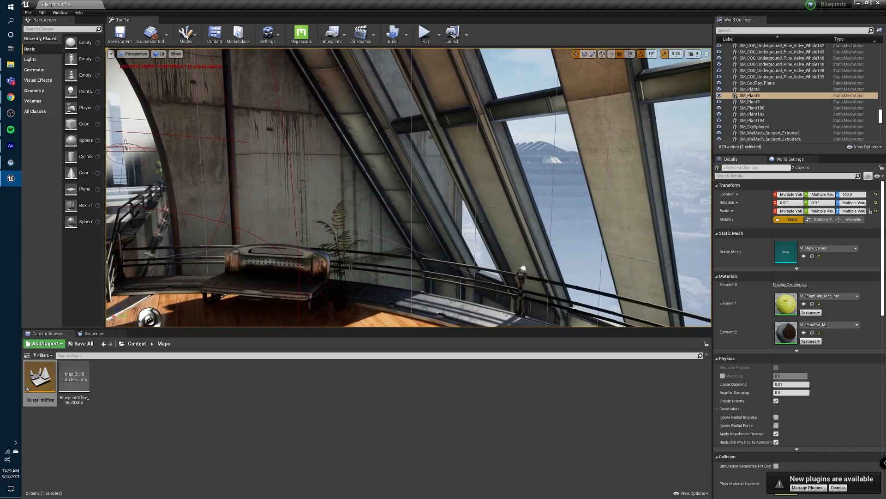
click(339, 282)
key(s)
right_drag(336, 195, 336, 217)
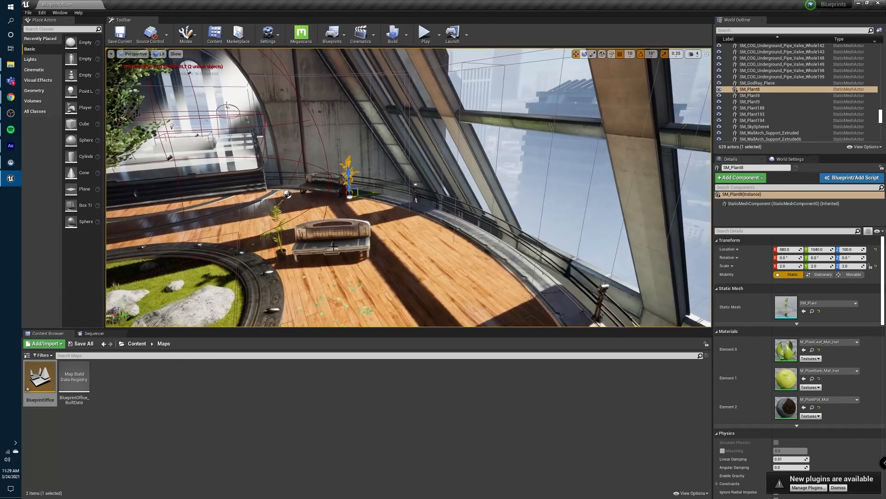
drag(341, 193, 413, 246)
Delete the remaining bench behind the new seating arrangement.
click(327, 191)
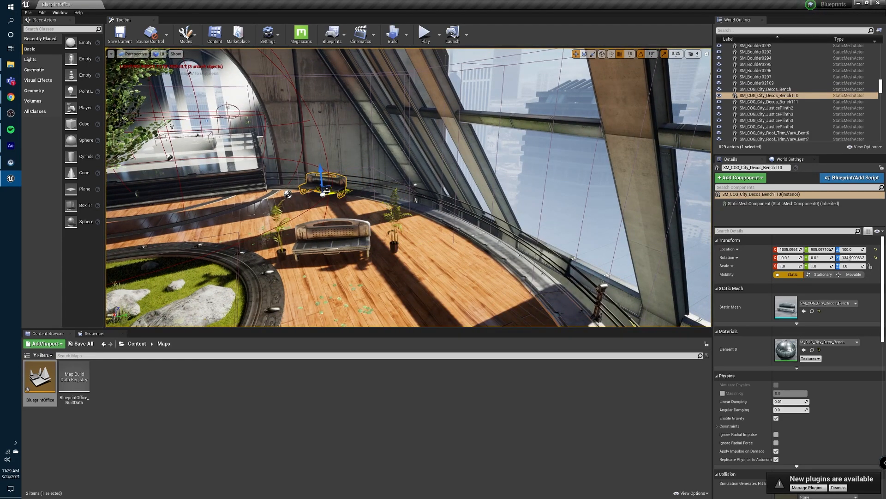
key(Delete)
mouse_move(324, 195)
right_down()
mouse_move(307, 256)
mouse_move(310, 217)
mouse_move(330, 192)
right_up()
Find the Camera actor, place it on the floor in front of the bench, and rotate it to face the bench.
click(751, 31)
text(ca)
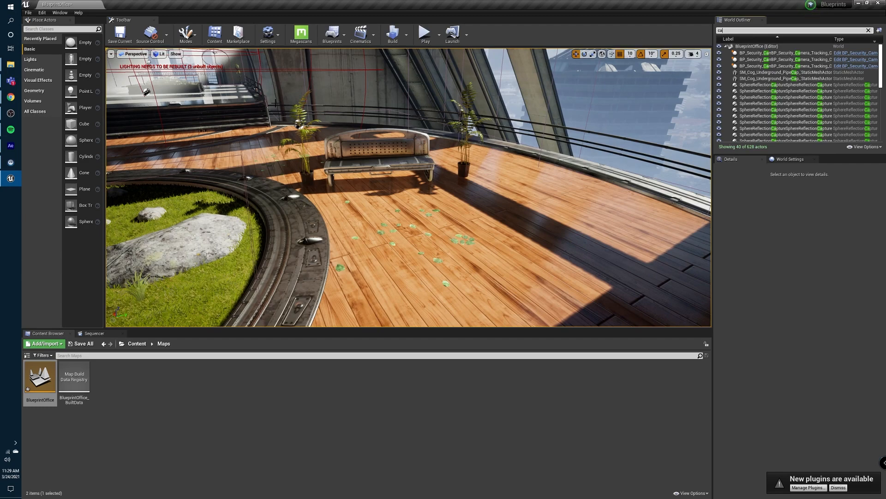
click(49, 29)
text(cam)
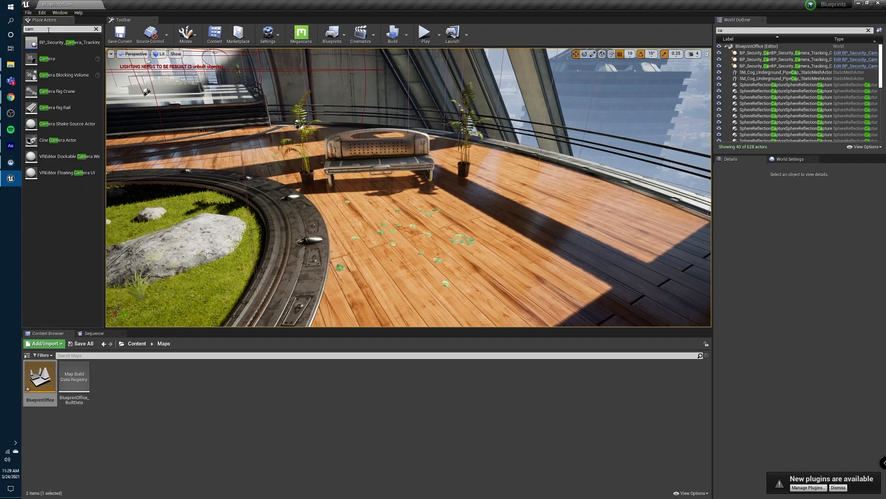
drag(59, 56, 378, 179)
key(e)
key(w)
key(e)
drag(402, 212, 411, 194)
key(w)
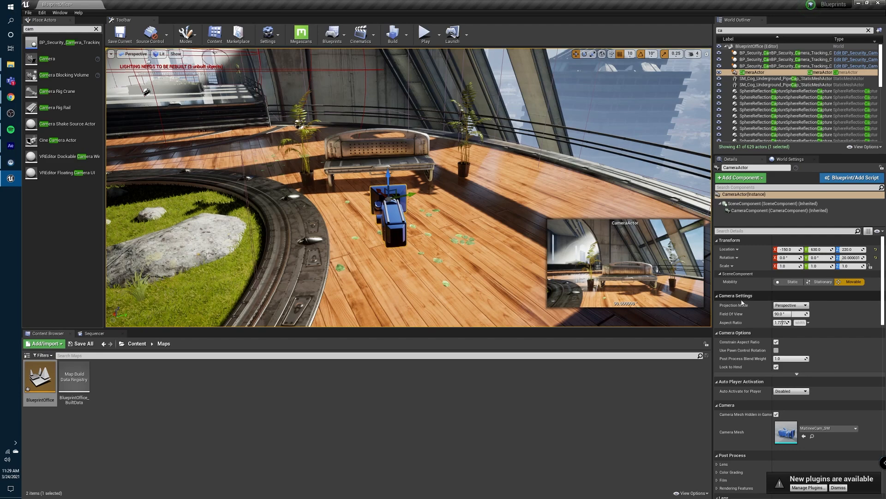
Narrow the camera's field of view to about 44.43° in Perspective projection and raise the camera to Z 240.
mouse_move(785, 313)
mouse_down()
mouse_move(767, 313)
mouse_move(786, 313)
mouse_up()
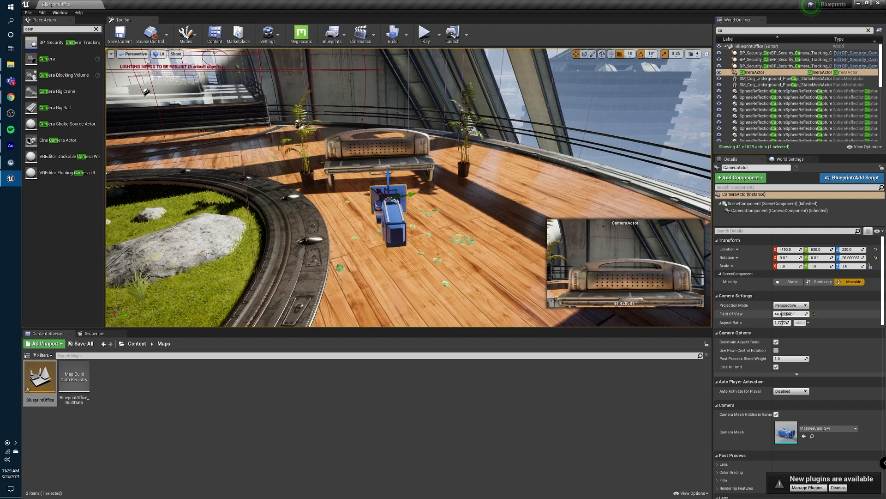
click(787, 305)
click(848, 312)
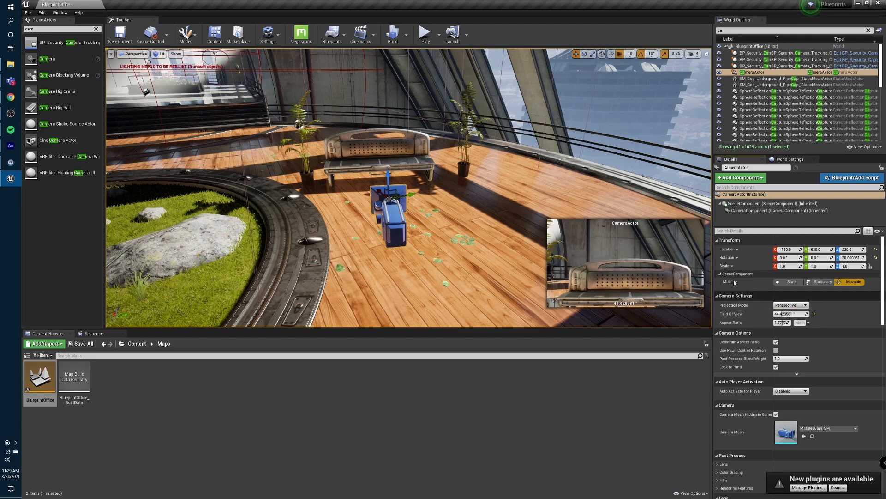
drag(388, 176, 388, 161)
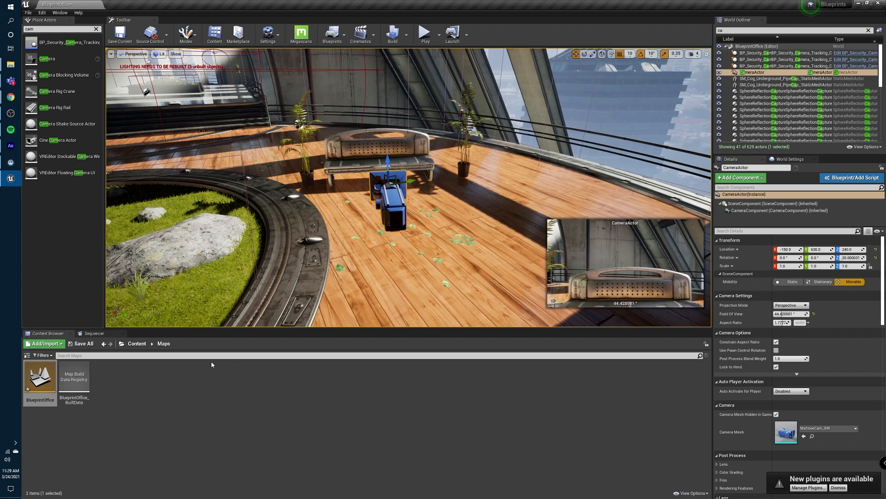
Create a folder named media inside the Content folder and open it.
click(137, 344)
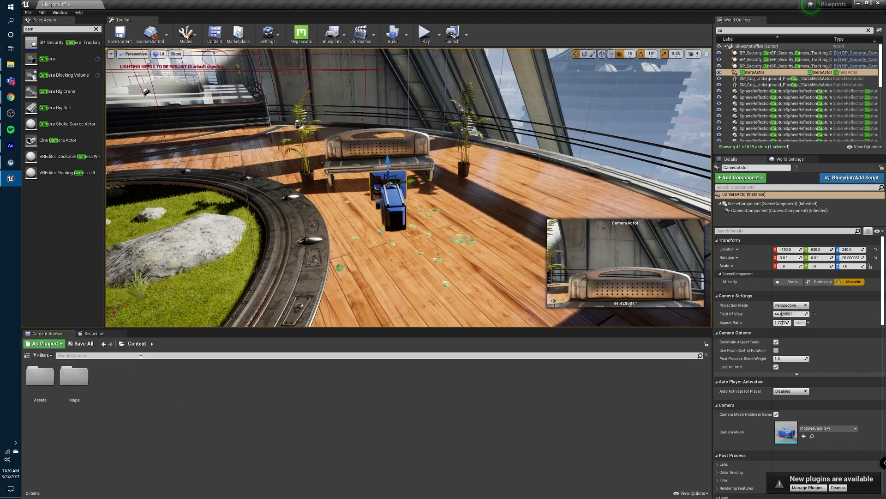
right_click(128, 384)
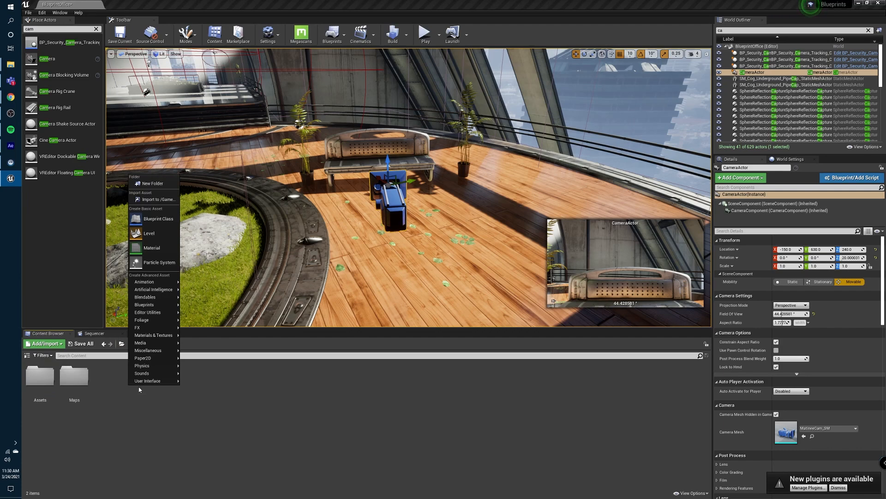
click(164, 183)
text(media)
key(Return)
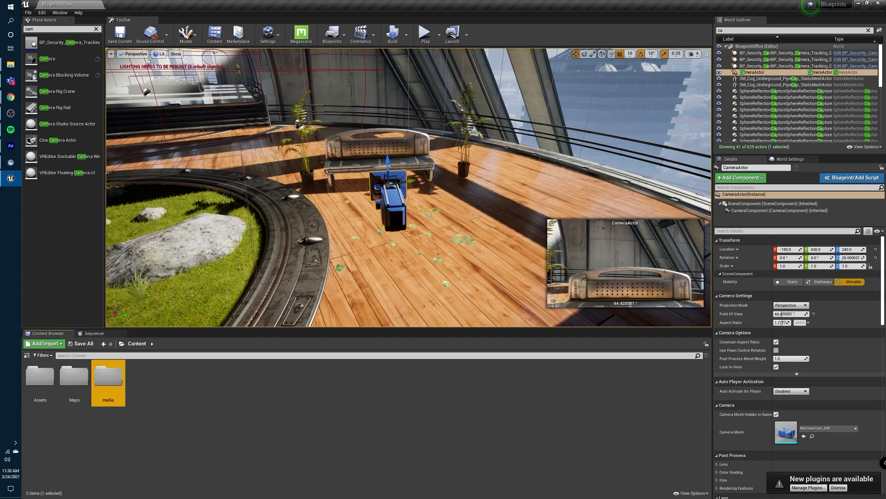
double_click(104, 378)
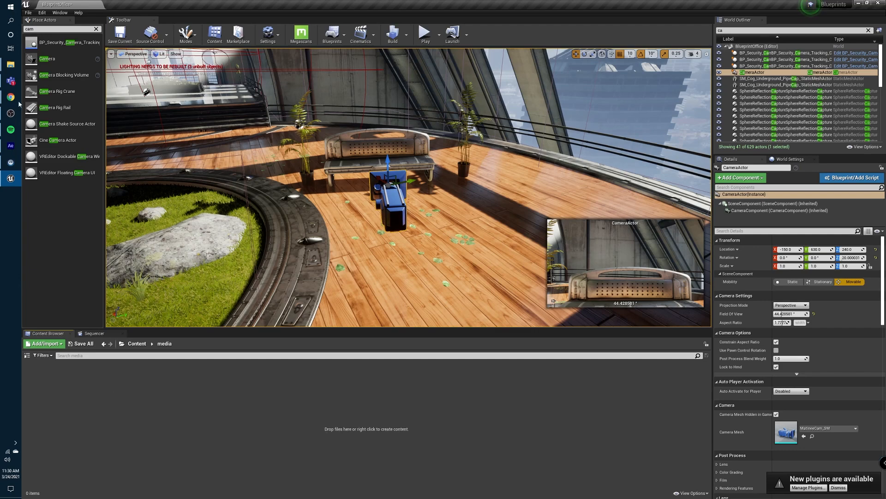
Import the 03182021_122645 (1) AVI clip from the vp101/2 folder into the media folder and check its media source settings.
click(11, 65)
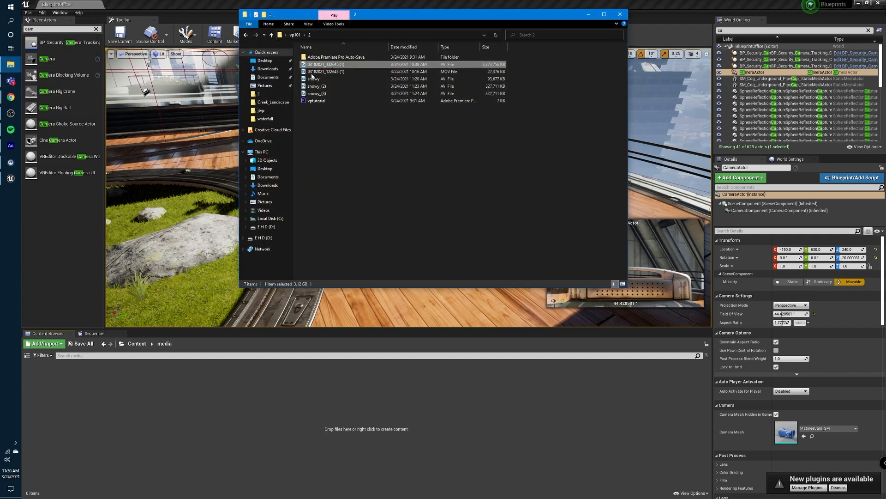
drag(340, 66, 140, 418)
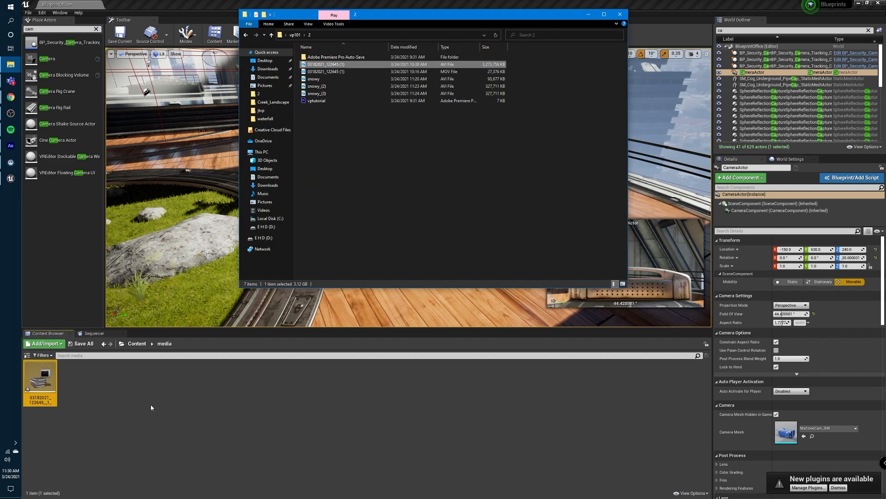
click(151, 403)
double_click(40, 382)
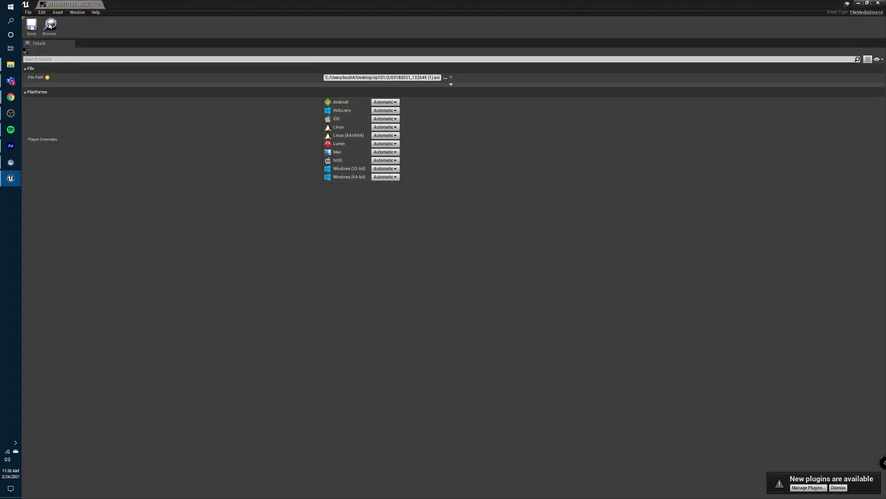
click(98, 4)
Create a Media Player named media with a linked video output MediaTexture asset.
right_click(96, 361)
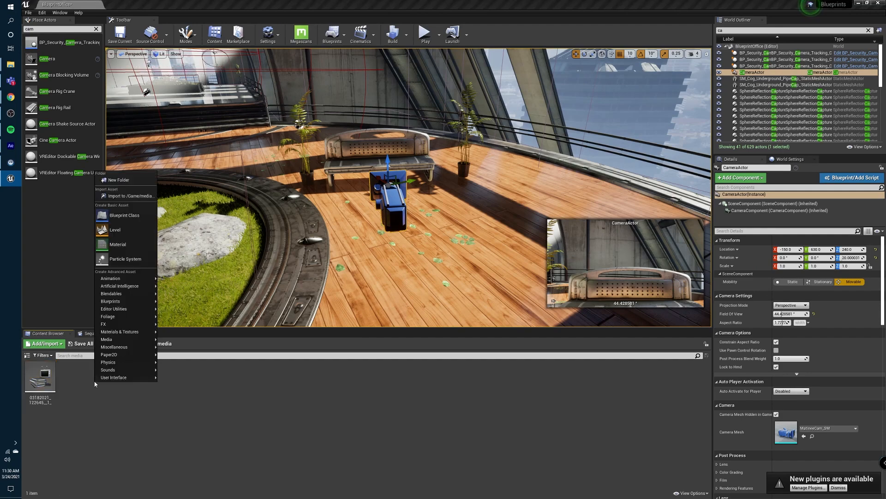
mouse_move(107, 340)
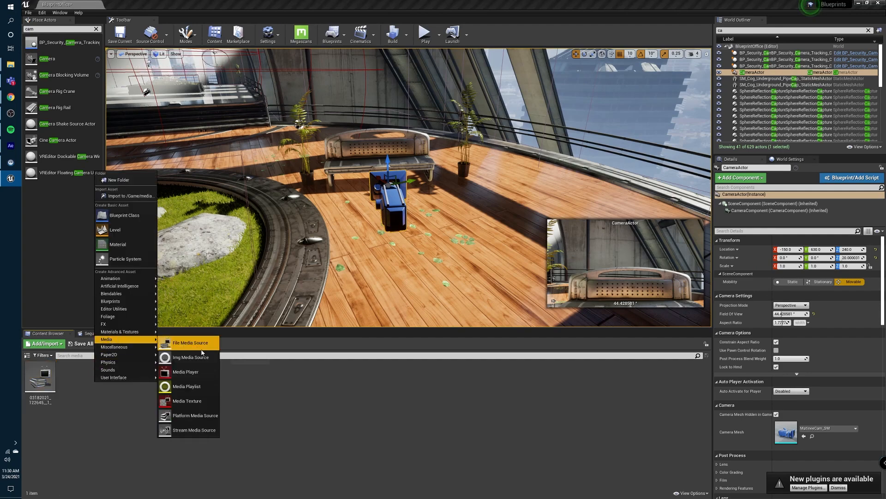
click(186, 372)
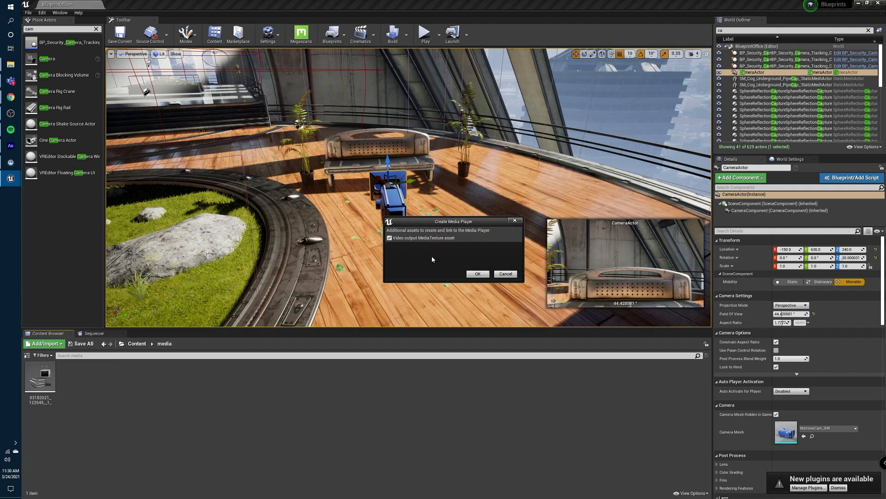
click(477, 274)
text(media)
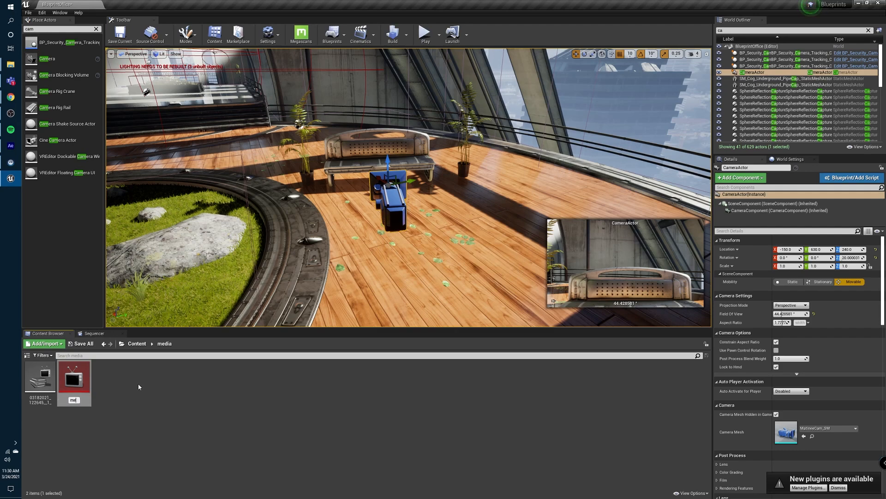
key(Return)
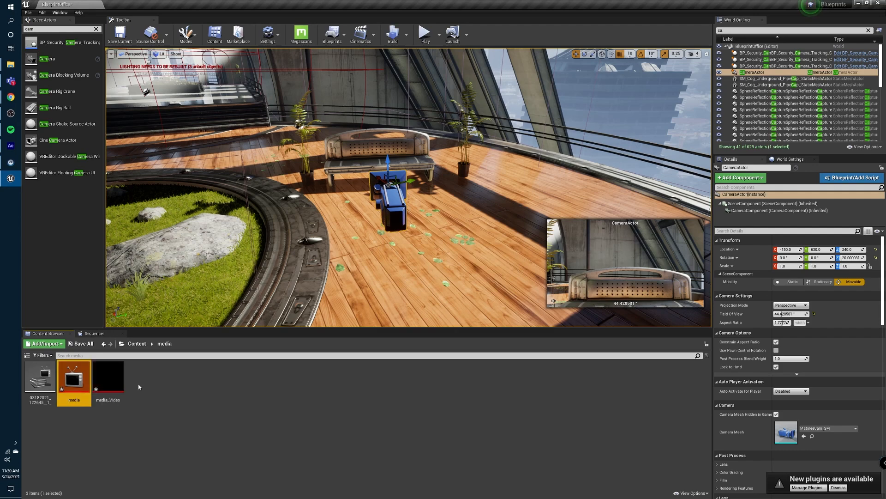
Play the imported clip in the media player, then save and close the player asset.
double_click(79, 382)
double_click(76, 357)
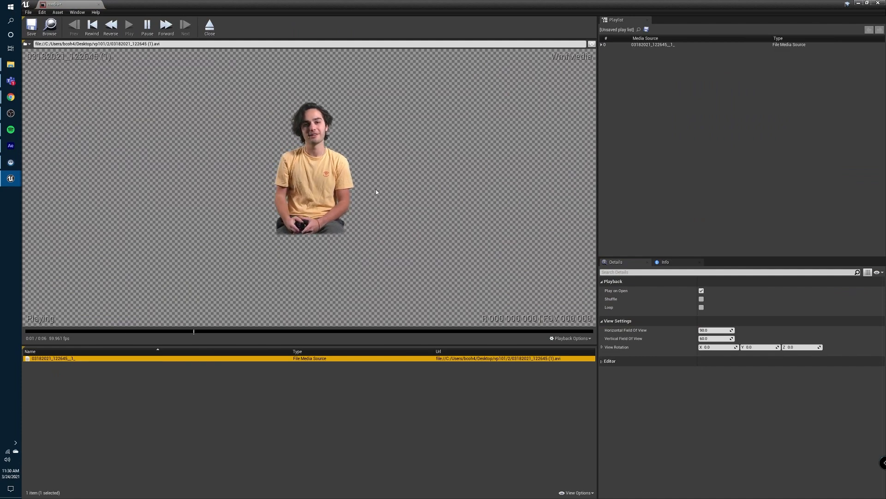
click(32, 27)
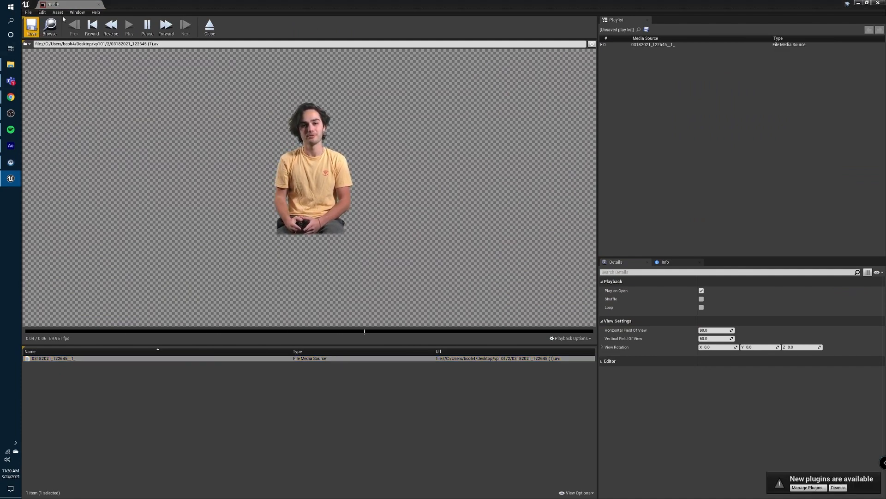
click(98, 5)
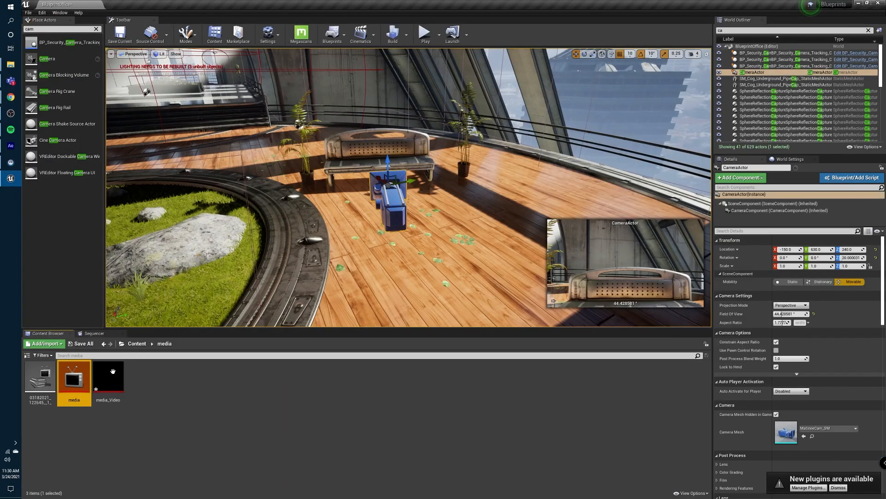
Open the media_Video texture to check the keyed clip, then save and close it.
click(109, 376)
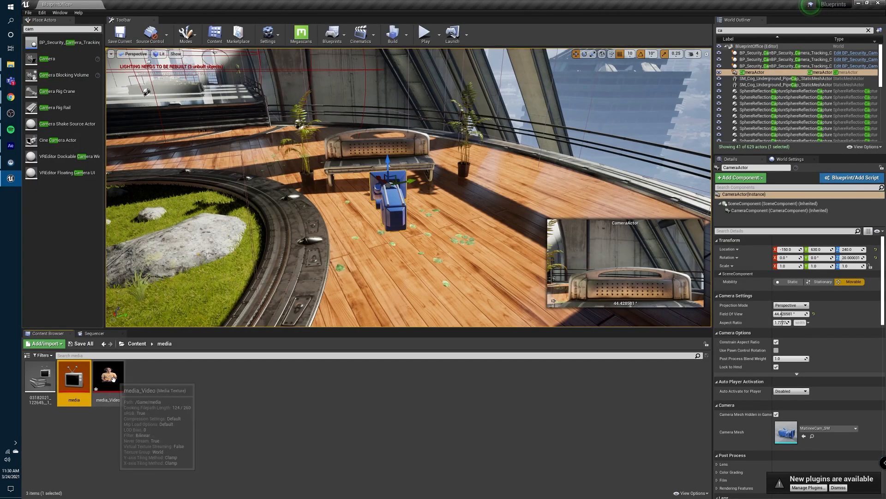
double_click(113, 379)
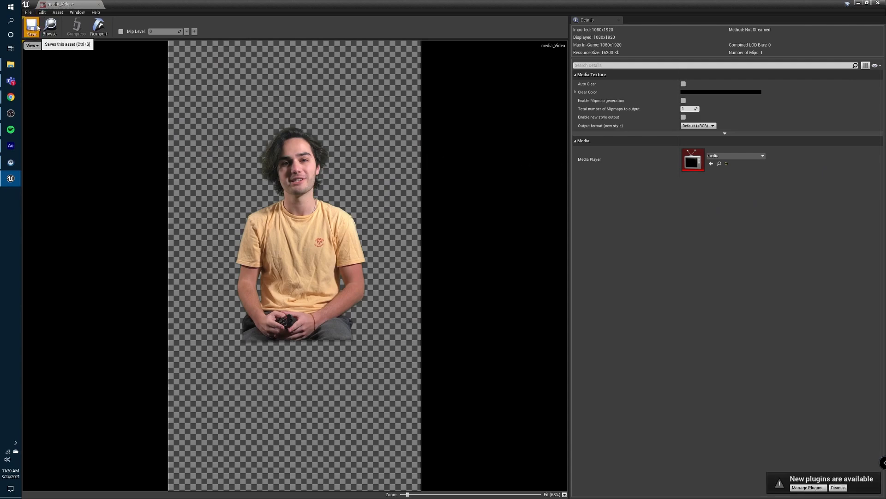
click(99, 4)
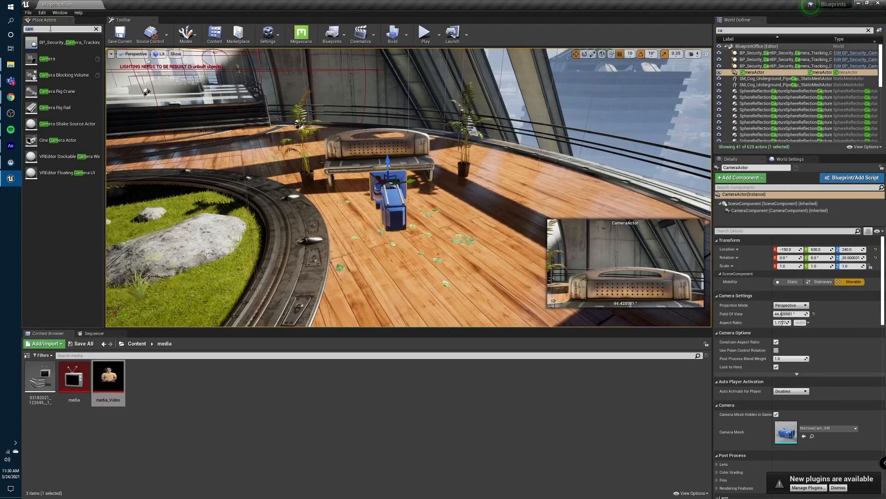
Place an upright plane in front of the bench at X 200, Y 760, Z 200 and apply the media_Video texture to it.
double_click(50, 29)
text(plane)
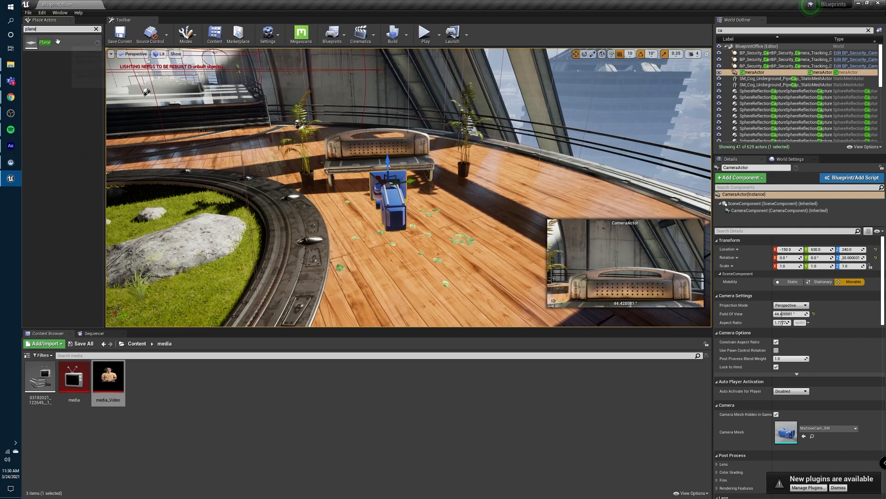
drag(58, 42, 371, 145)
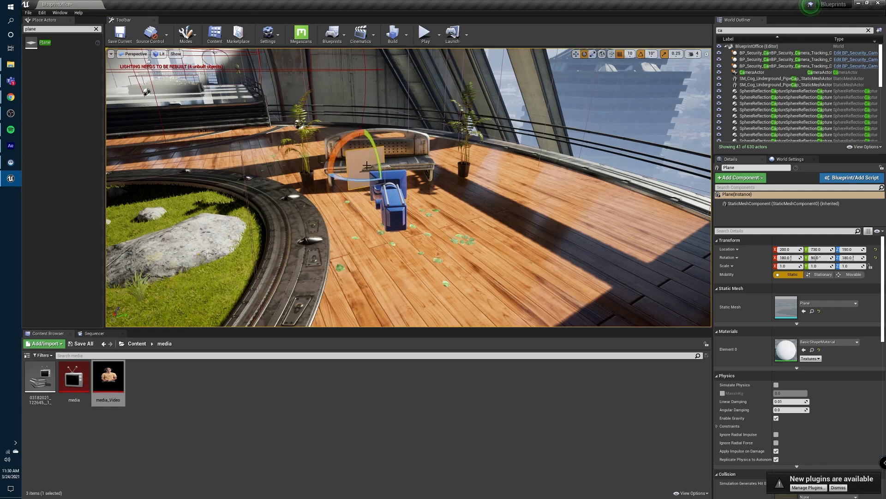
drag(367, 180, 365, 175)
key(w)
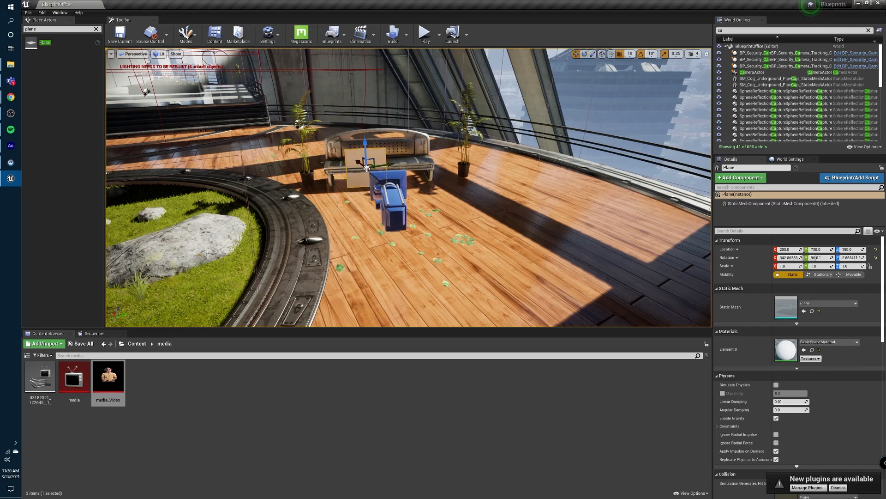
drag(362, 145, 396, 149)
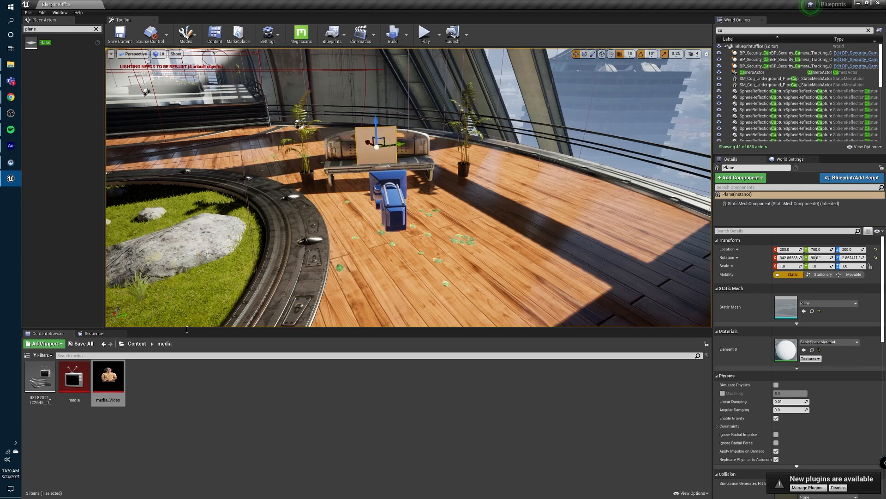
drag(108, 371, 376, 147)
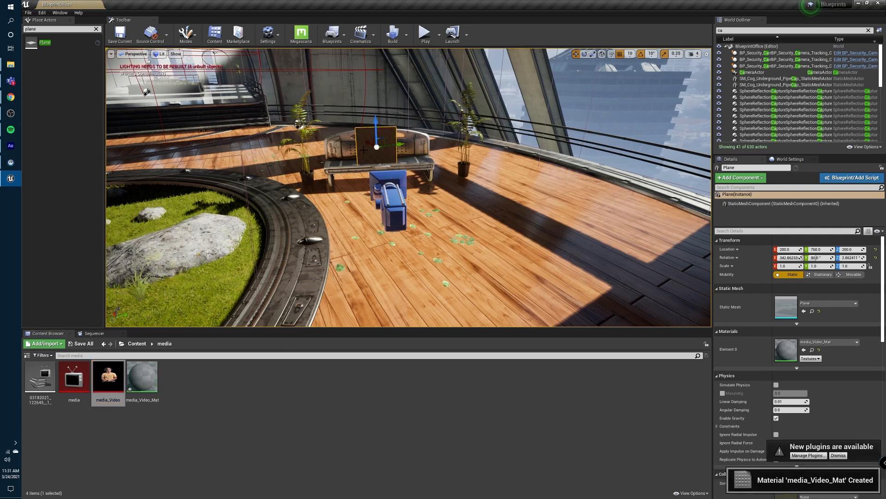
Set media_Video_Mat to the Translucent blend mode, connect the texture's alpha output to Opacity, and apply and save the material.
double_click(143, 376)
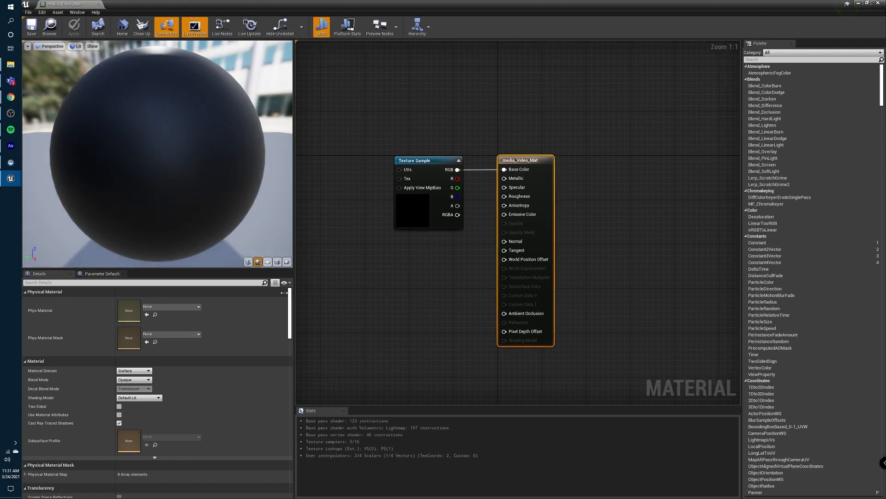
click(134, 380)
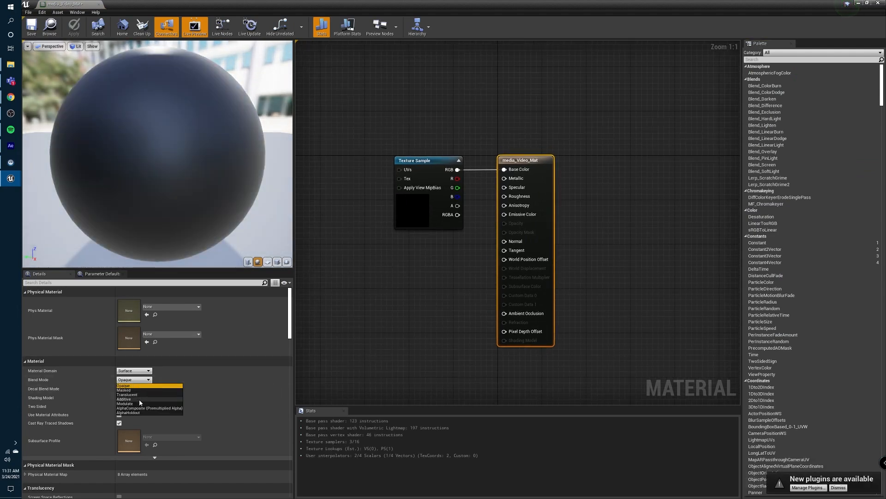
click(139, 394)
drag(456, 206, 503, 224)
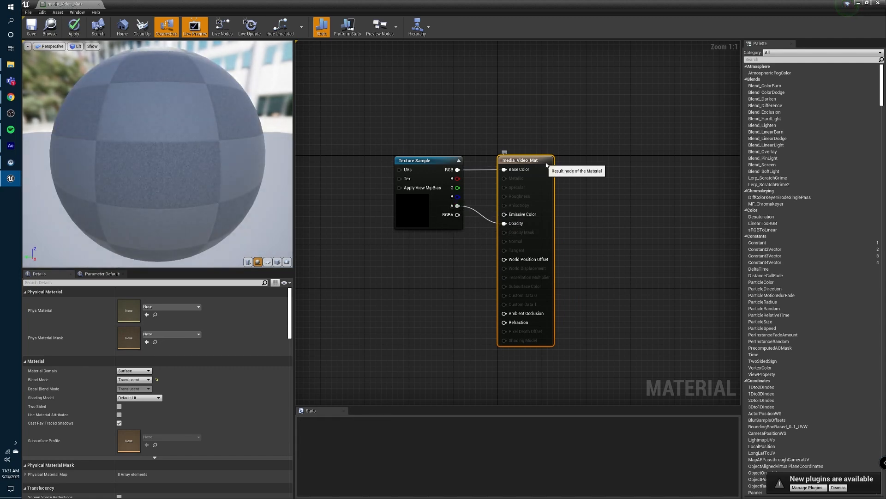
drag(544, 160, 583, 154)
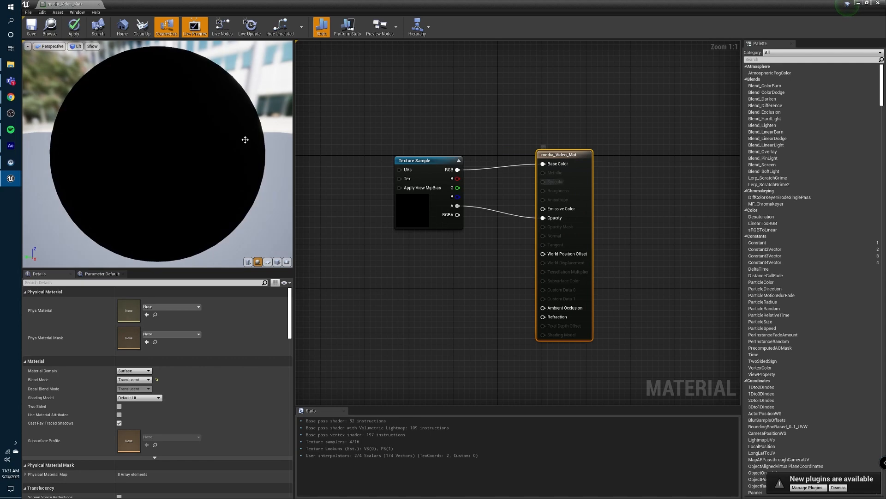
click(73, 27)
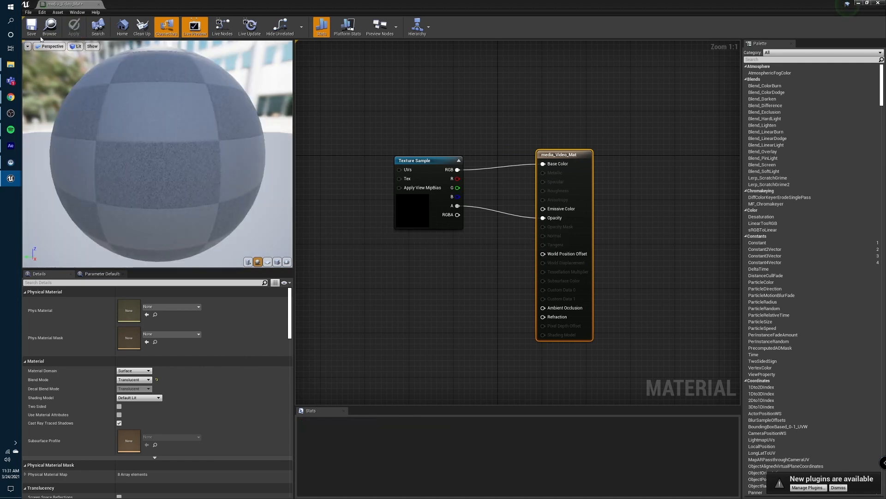
click(31, 26)
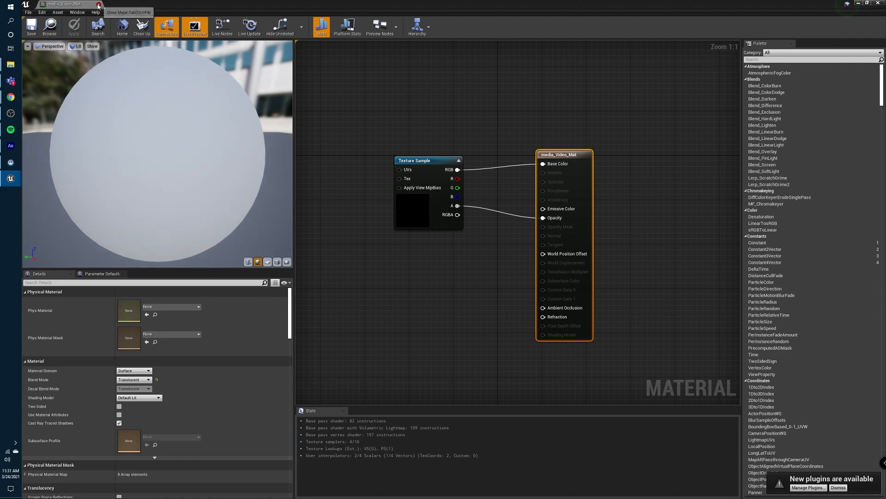
click(97, 5)
Open the Sequence Recorder and raise the sequence length to about 839.
right_drag(409, 187, 397, 159)
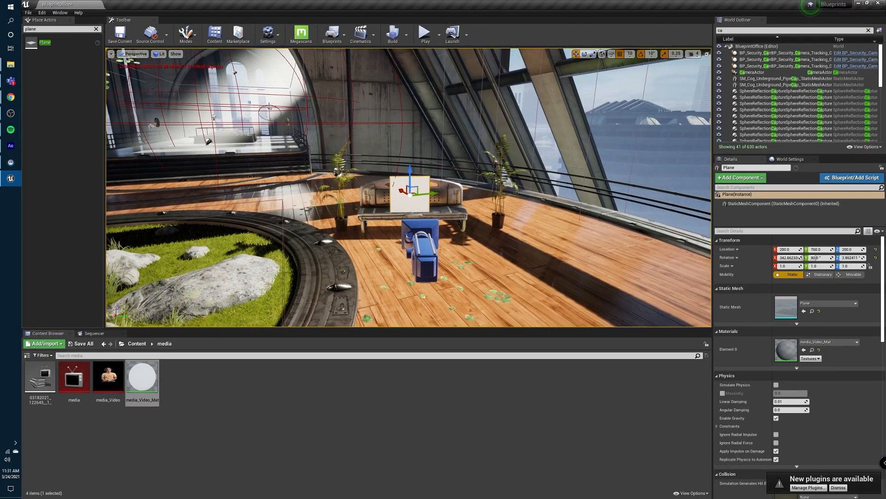
click(59, 12)
mouse_move(64, 26)
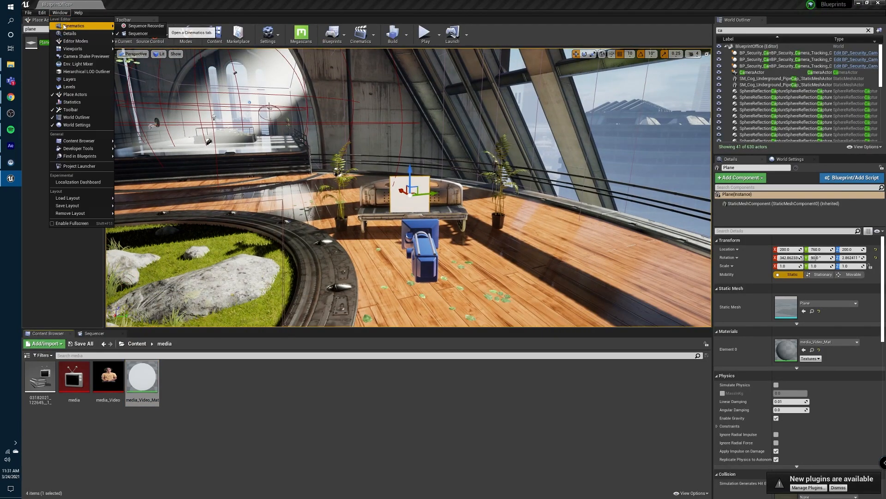
click(126, 27)
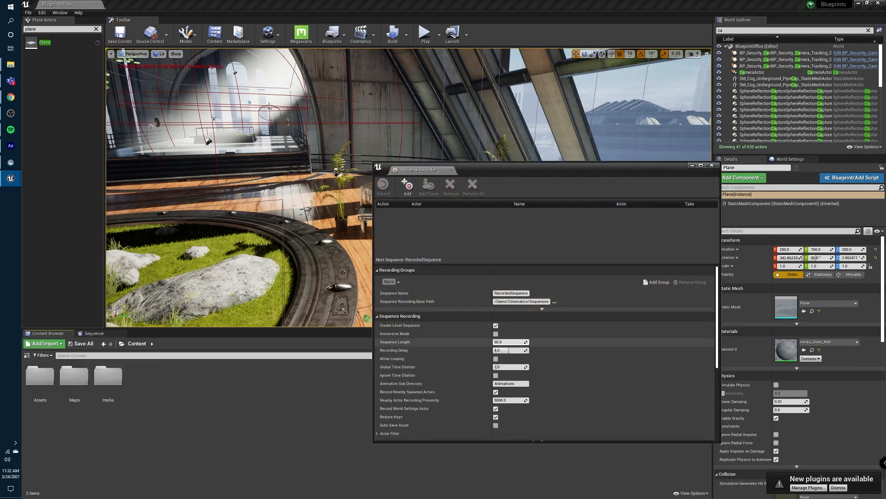
drag(509, 342, 527, 343)
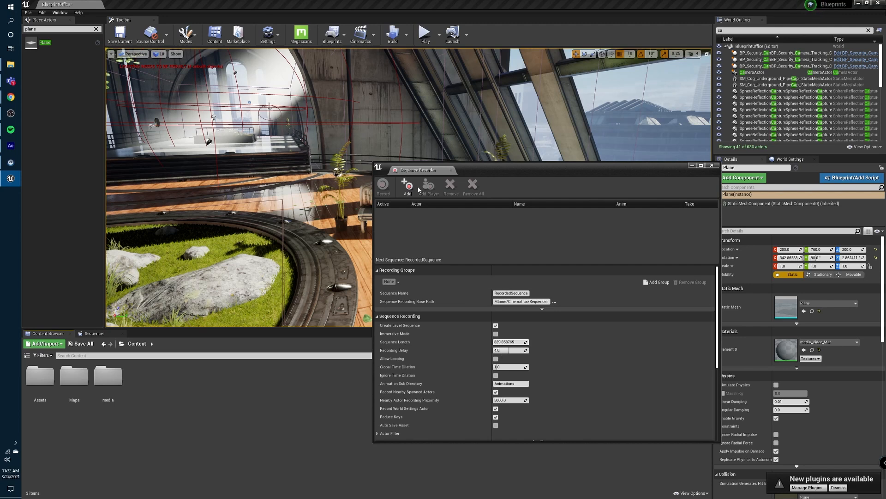
Add the CameraActor to the Sequence Recorder and start recording.
drag(752, 72, 524, 226)
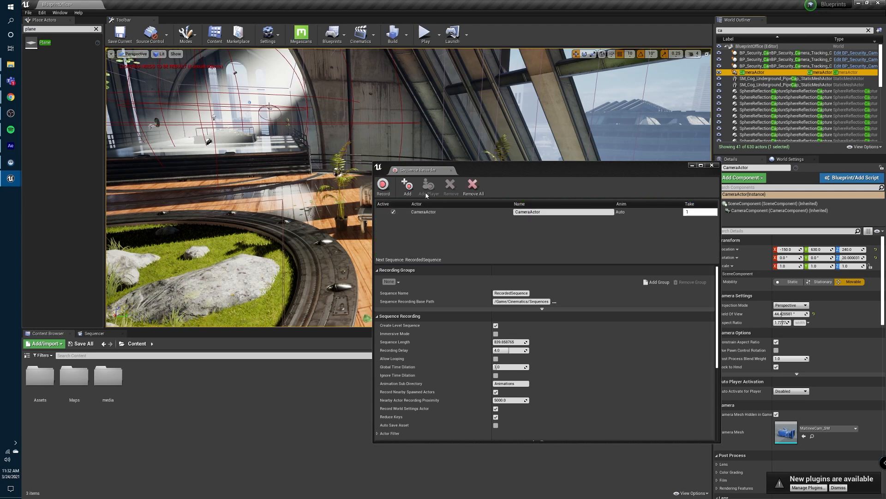
click(383, 188)
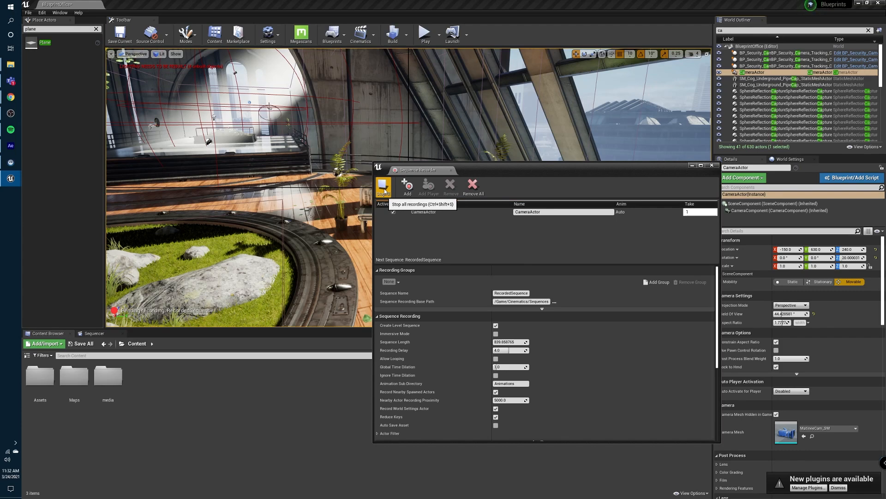
Stop the camera recording, close the Sequence Recorder and open RecordedSequence from the Cinematics/Sequences/RecordedSequence folder.
click(384, 187)
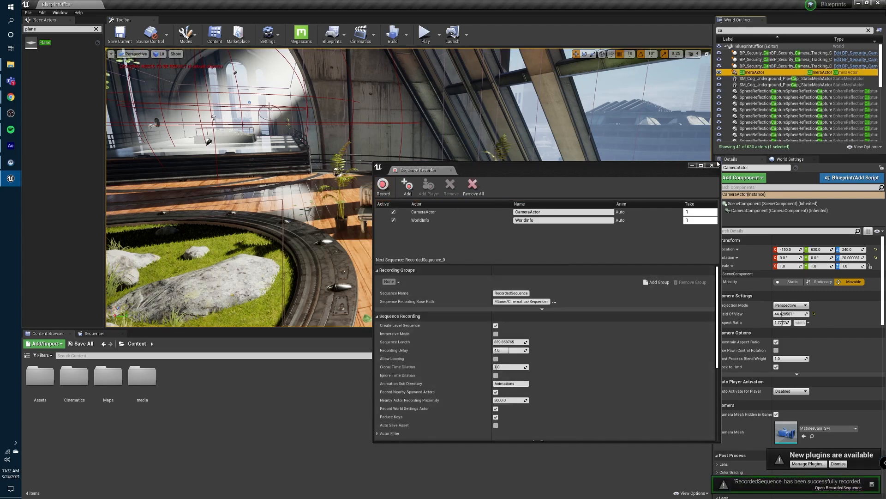
click(712, 165)
double_click(80, 397)
double_click(41, 390)
double_click(41, 392)
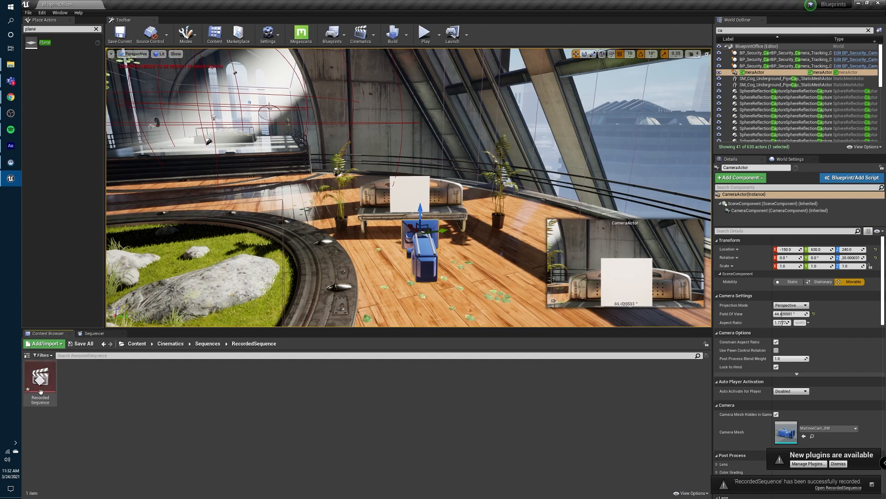
double_click(41, 391)
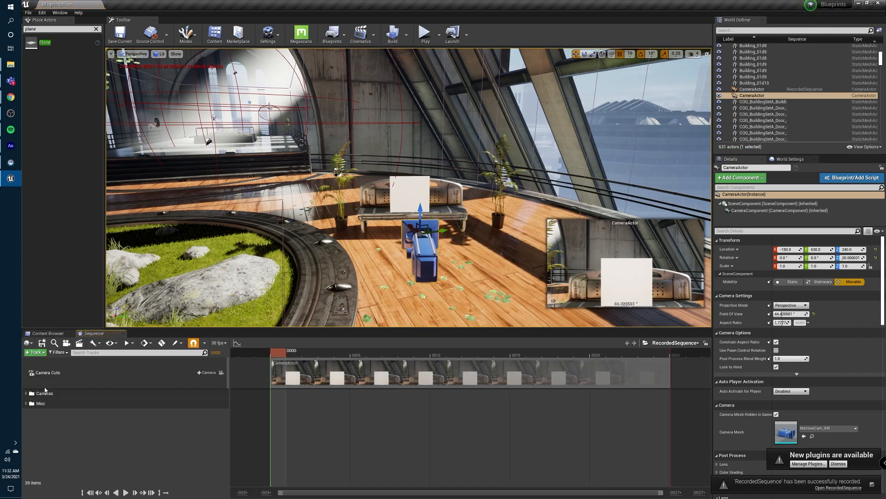
Scrub through the recorded sequence and delete the CameraActor section from the Camera Cuts track.
drag(275, 353, 596, 355)
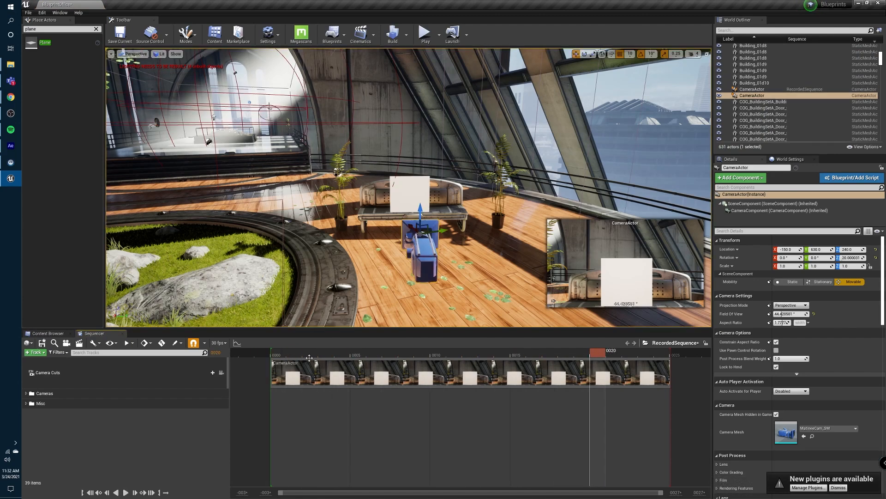
click(325, 381)
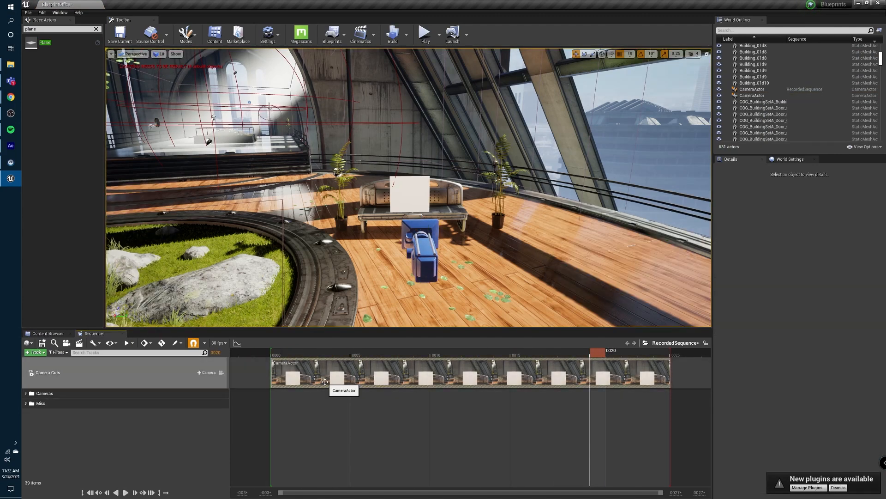
key(Delete)
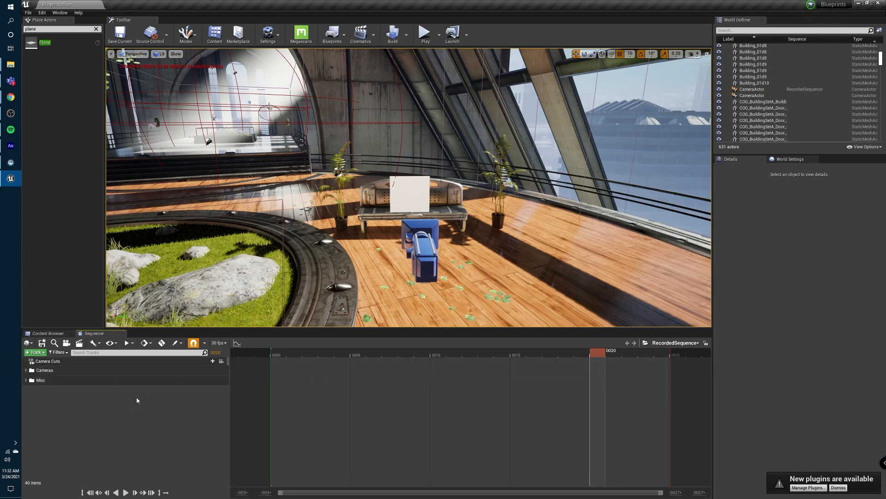
Add a Media Track holding the file media source 03182021_122645__1_ and move its clip to start at frame 0.
click(29, 352)
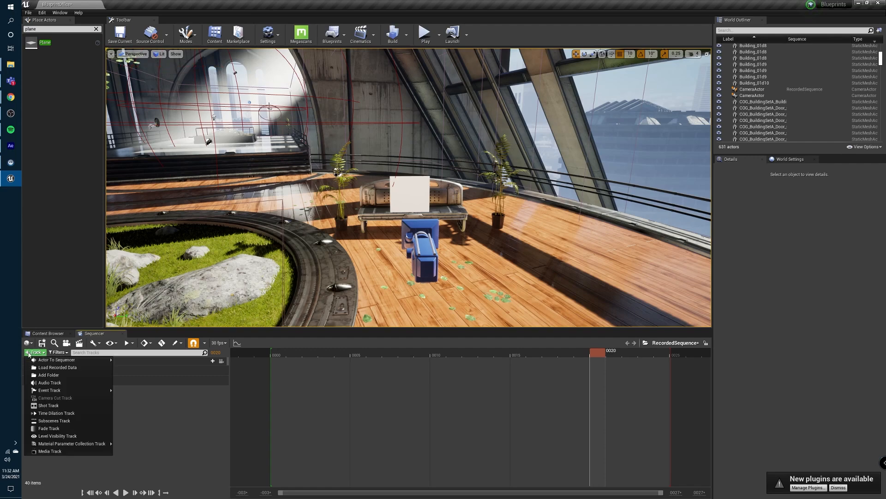
click(54, 452)
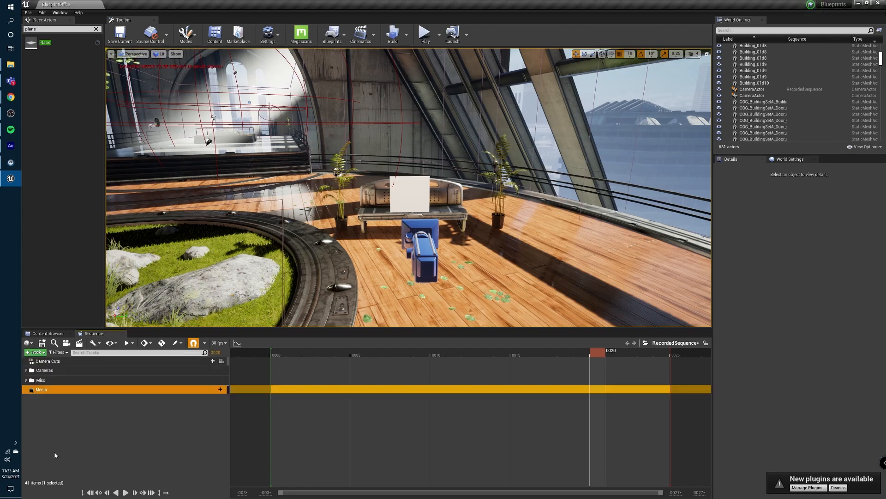
click(216, 389)
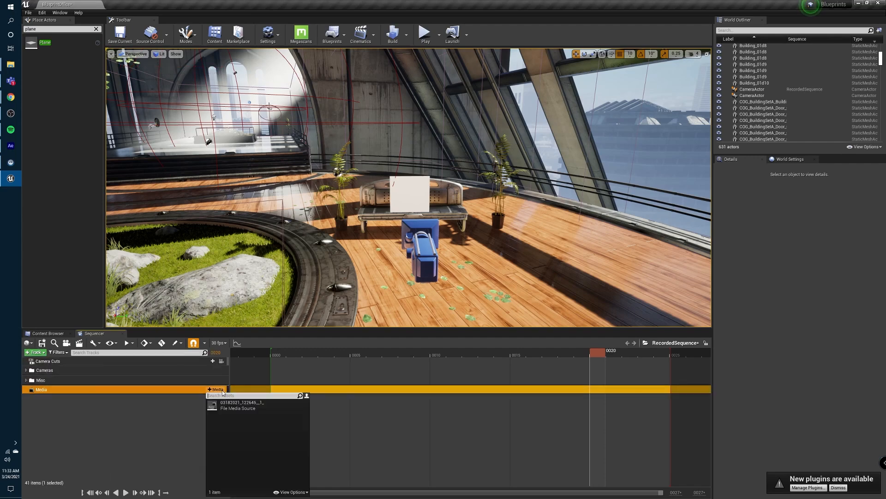
click(238, 408)
drag(607, 408, 305, 408)
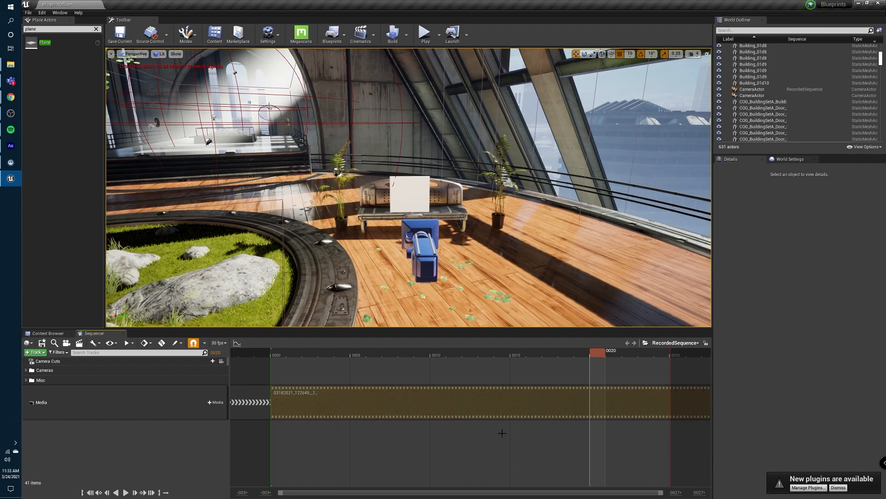
click(502, 468)
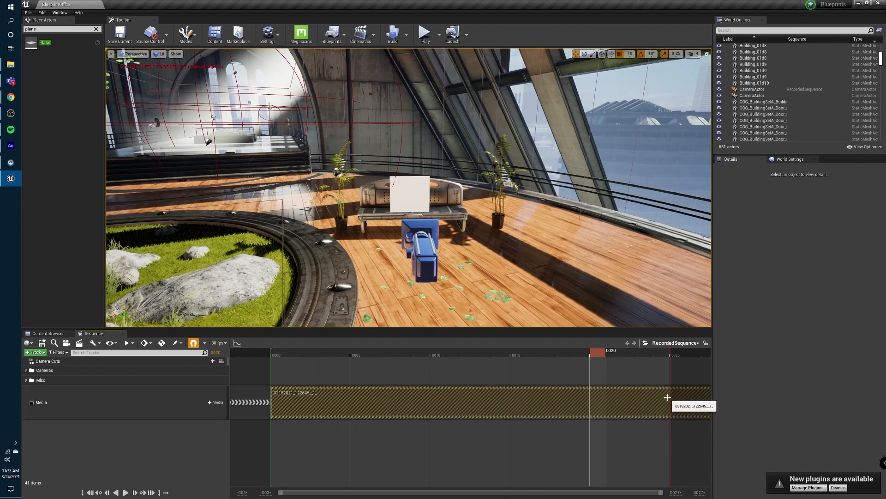
Extend the media clip to frame 39 and the sequence's playback end to about frame 40.
drag(671, 354, 725, 353)
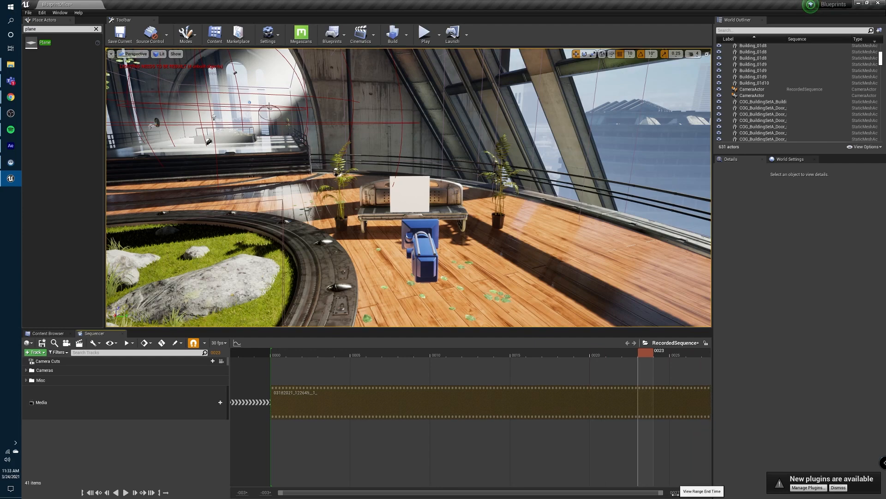
drag(675, 492, 708, 492)
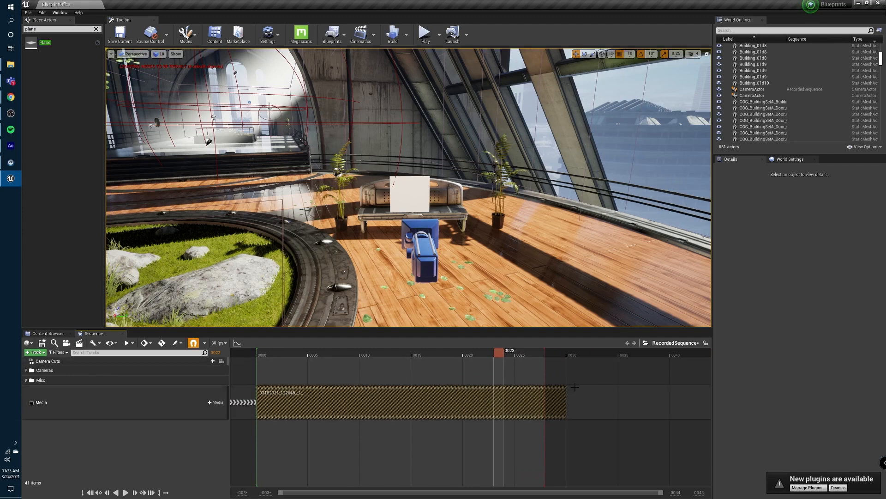
drag(565, 401, 664, 404)
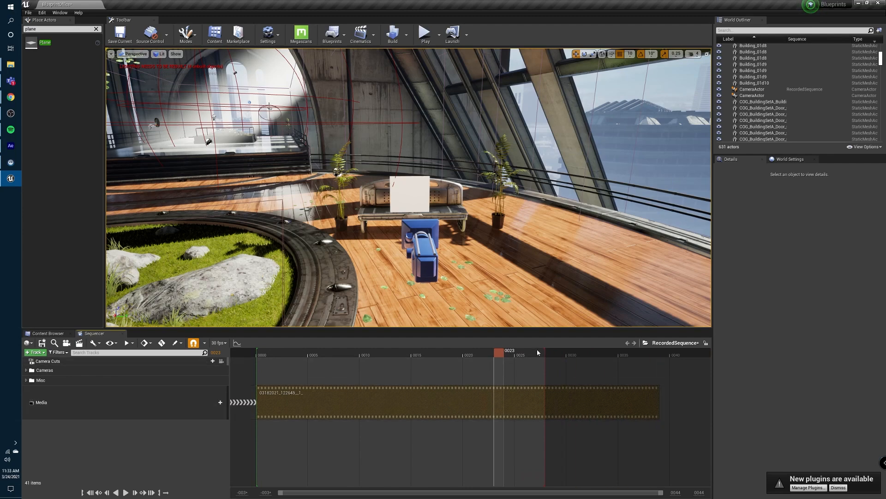
drag(544, 350, 669, 349)
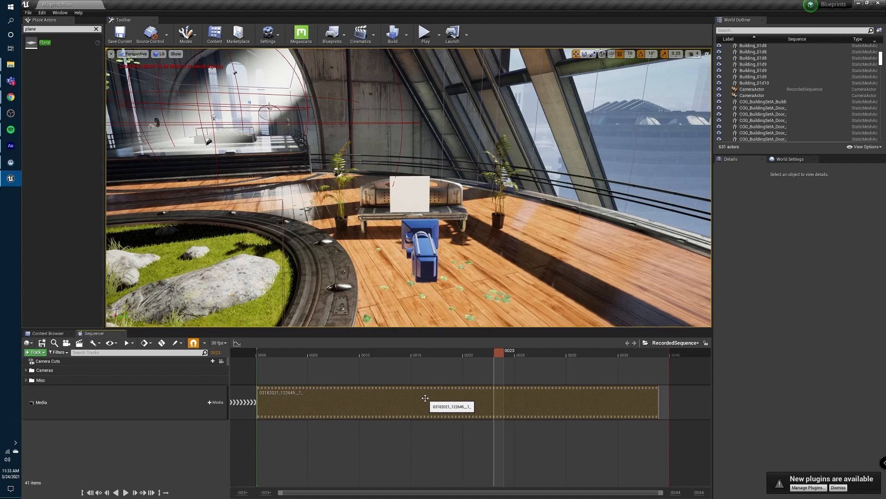
Assign the media_Video media texture to the media clip in its section properties.
right_click(425, 398)
mouse_move(447, 297)
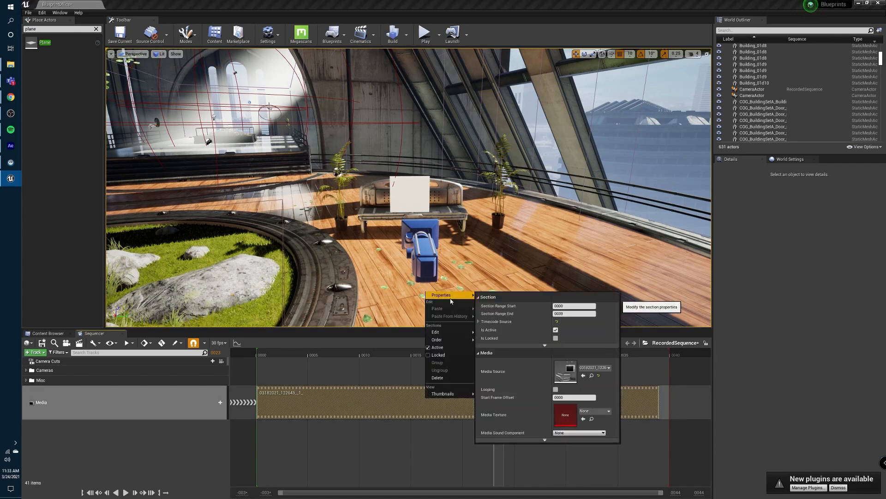
click(594, 411)
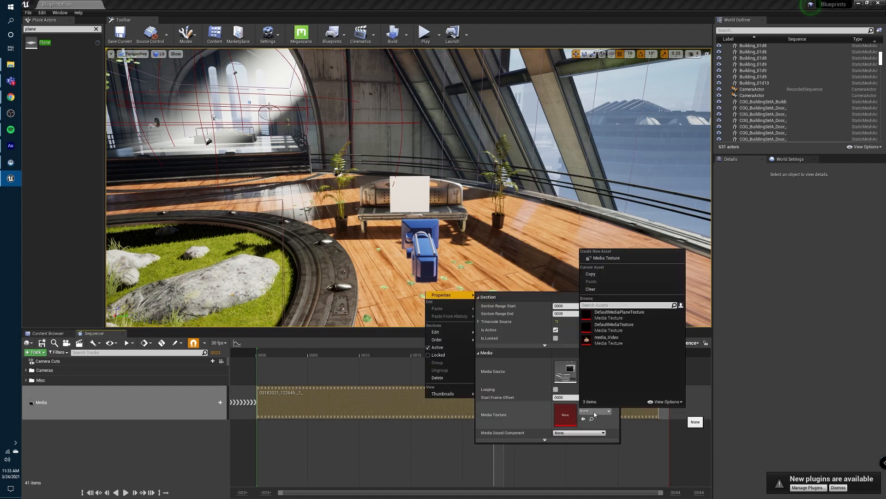
click(601, 339)
click(379, 384)
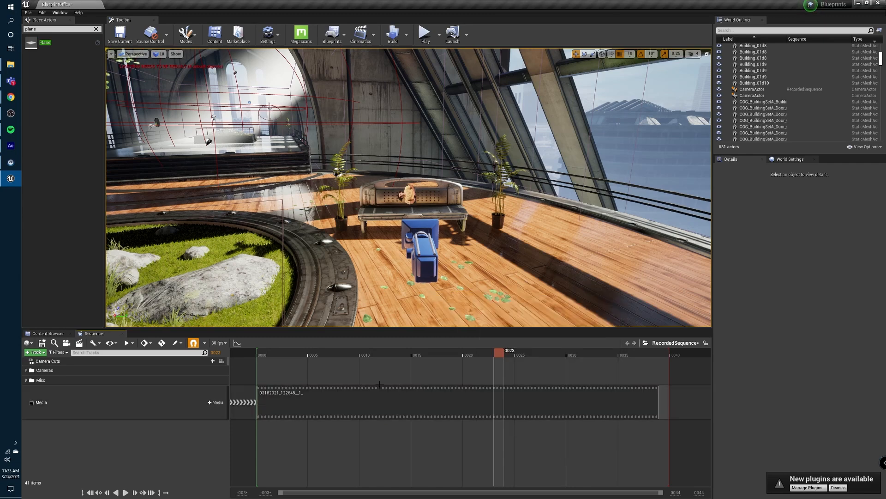
Play the sequence from about frame 5 to check the video on the plane.
click(349, 356)
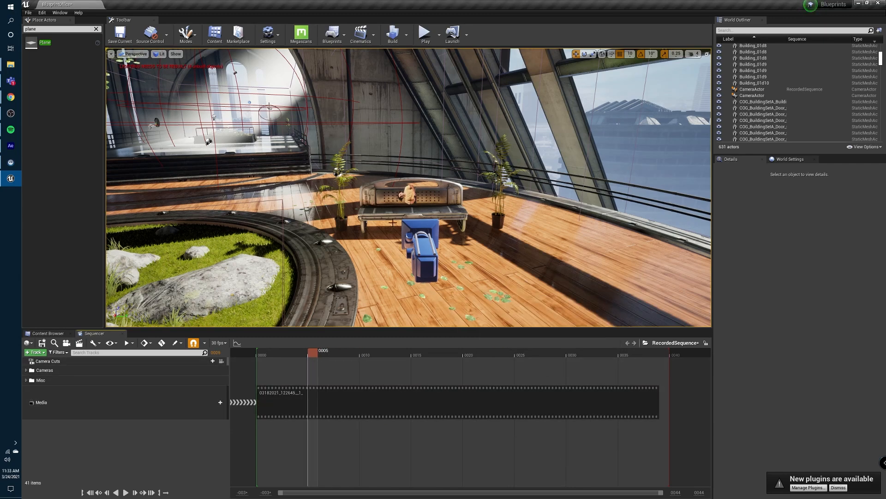
key(space)
key(space)
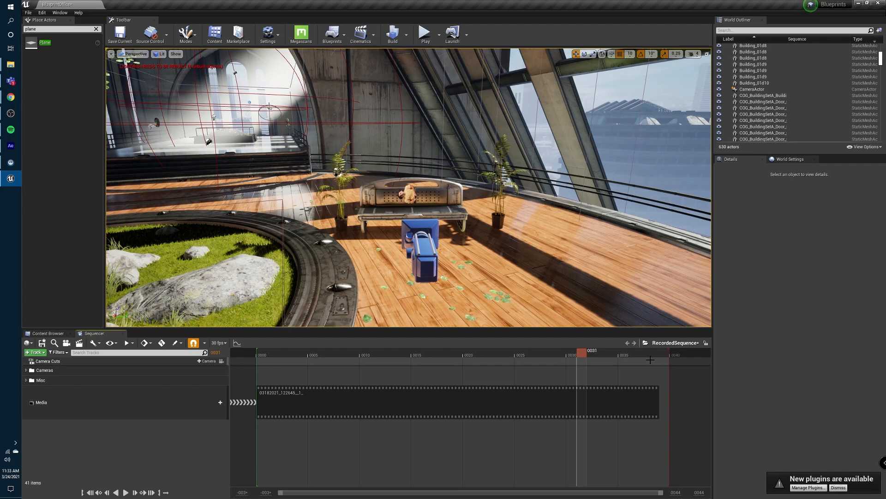
Extend the media clip to about frame 230 and set the sequence's playback end to match.
scroll(650, 360, down, 2)
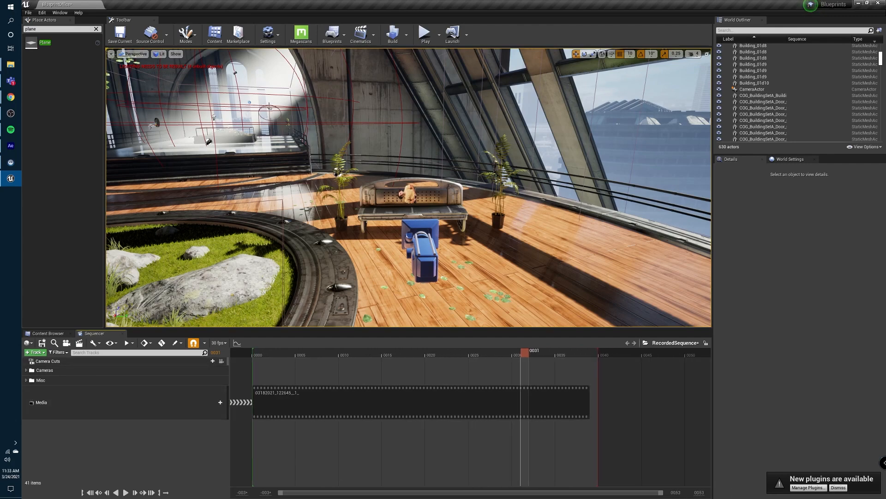
scroll(448, 403, down, 4)
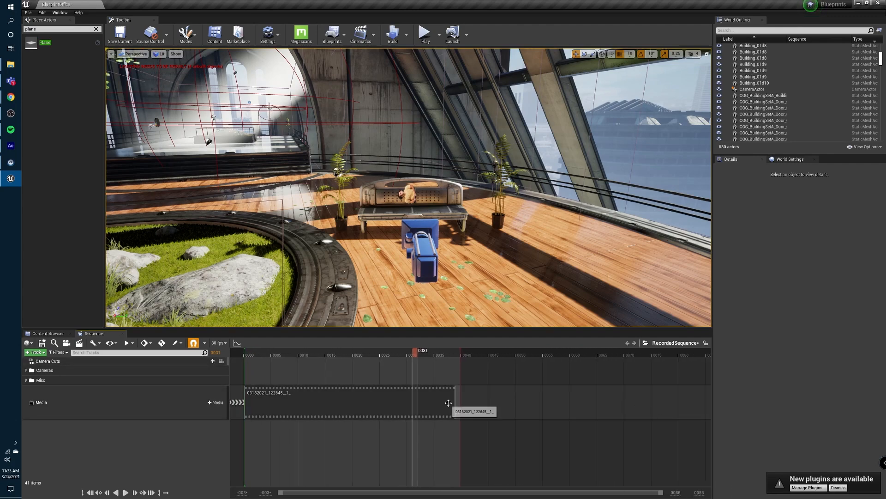
drag(455, 401, 684, 400)
drag(677, 494, 697, 494)
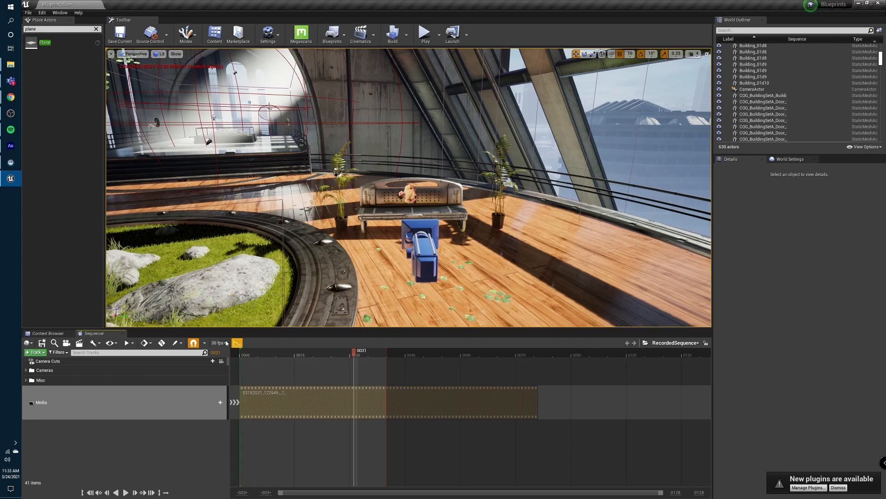
drag(538, 402, 699, 403)
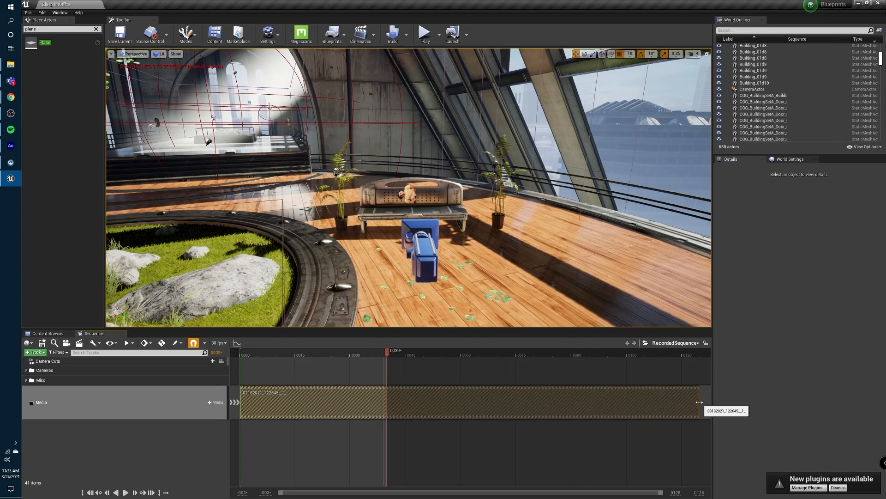
drag(679, 491, 725, 490)
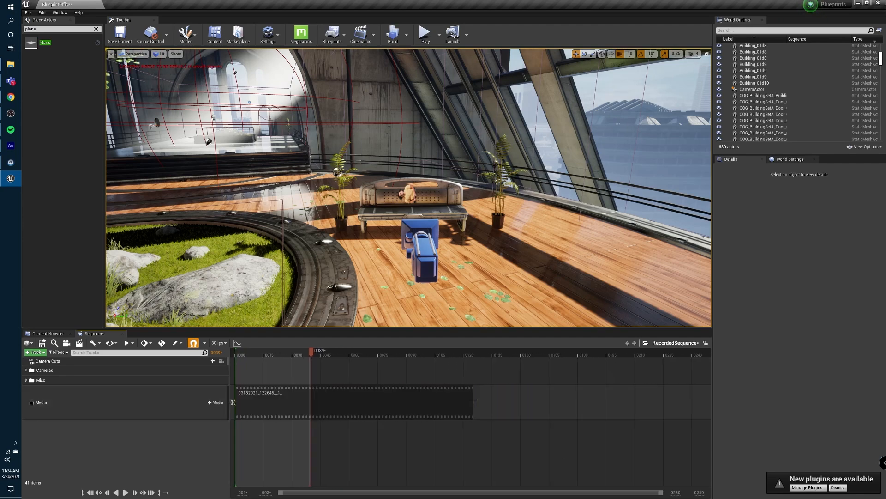
drag(472, 400, 672, 399)
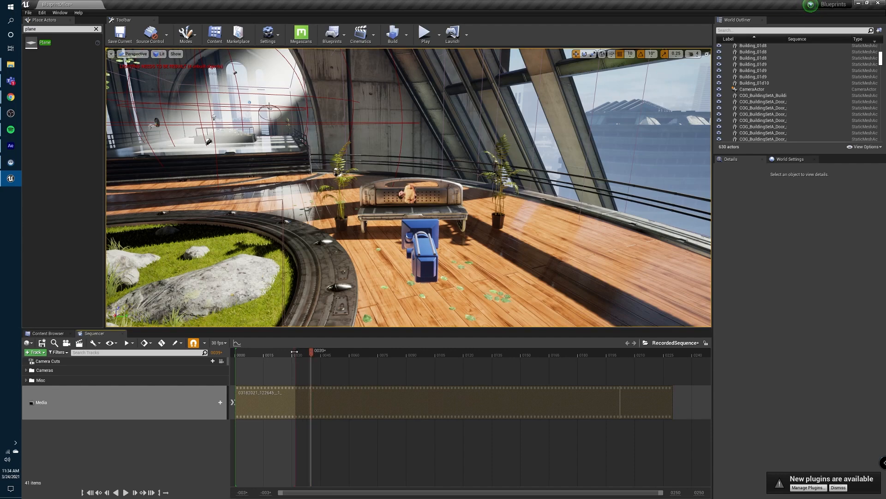
drag(294, 352, 674, 371)
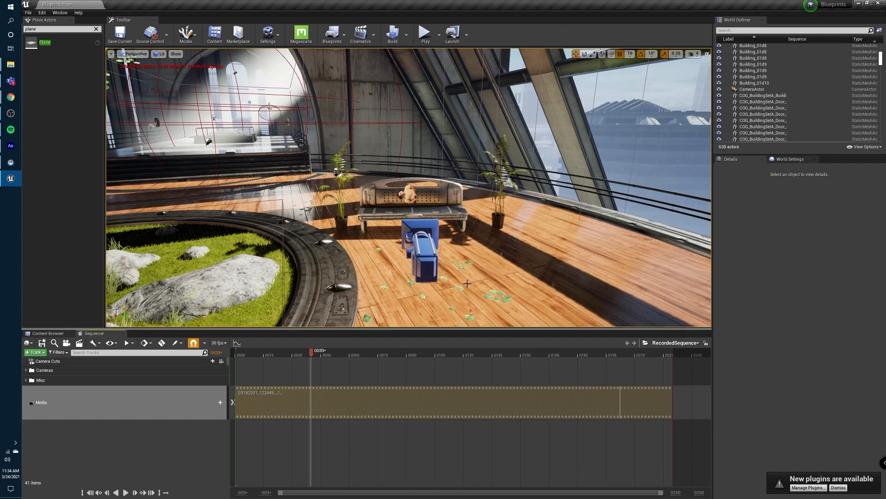
Add the scene's original CameraActor to the sequence, with its camera cut spanning the full playback range.
click(761, 89)
drag(761, 89, 419, 303)
drag(275, 366, 275, 383)
drag(596, 369, 672, 368)
Play the sequence from about frame 16 to preview the subject moving in the scene.
click(266, 353)
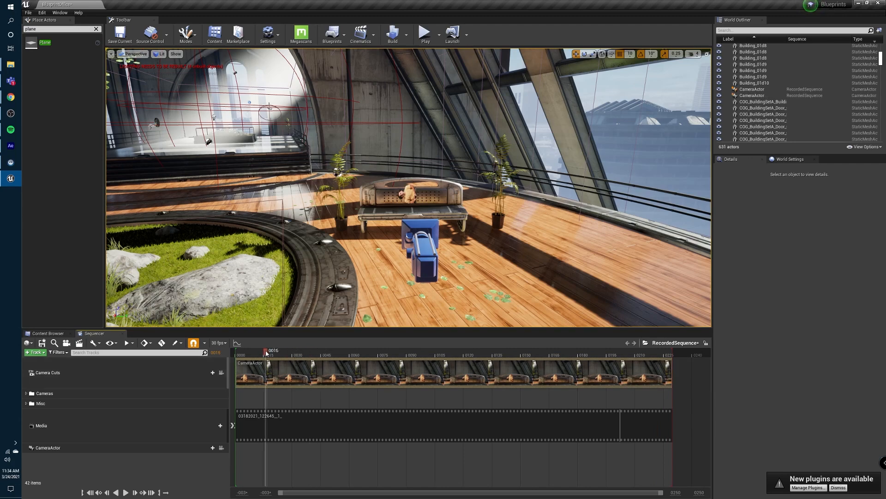
key(space)
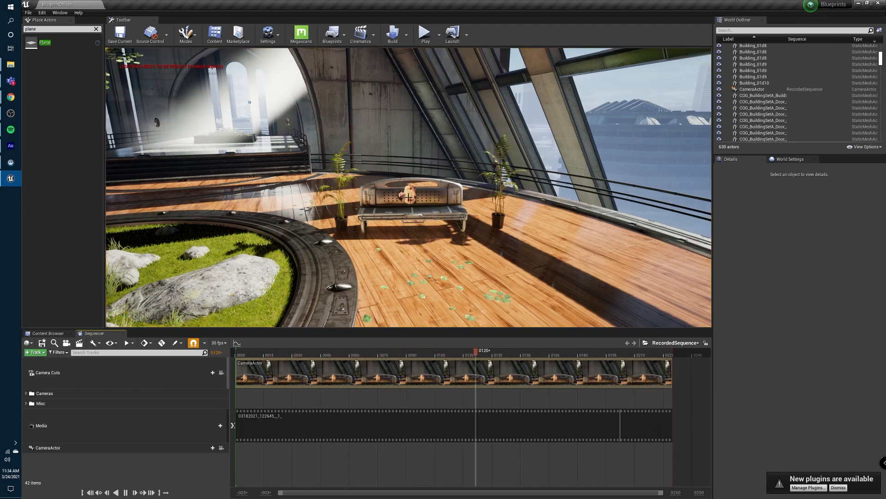
key(space)
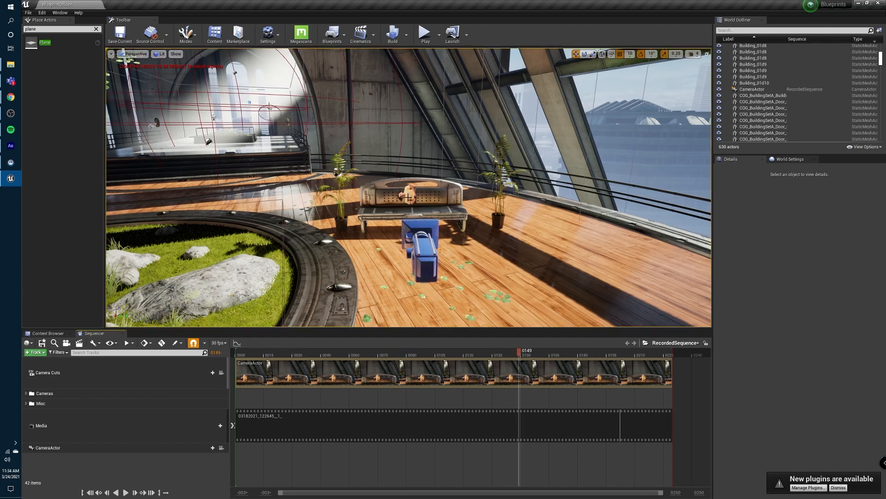
Find the Plane among the scene actors by searching for "pla" and focus the viewport on it.
click(779, 30)
text(pla)
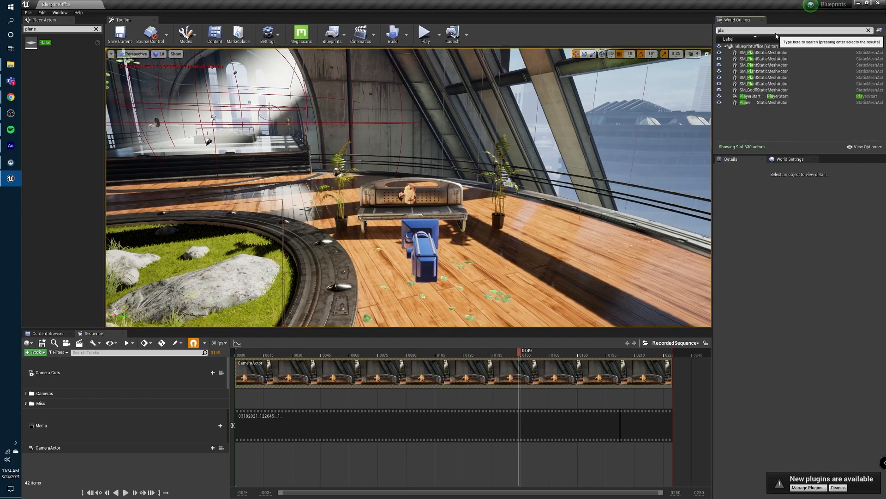
double_click(744, 103)
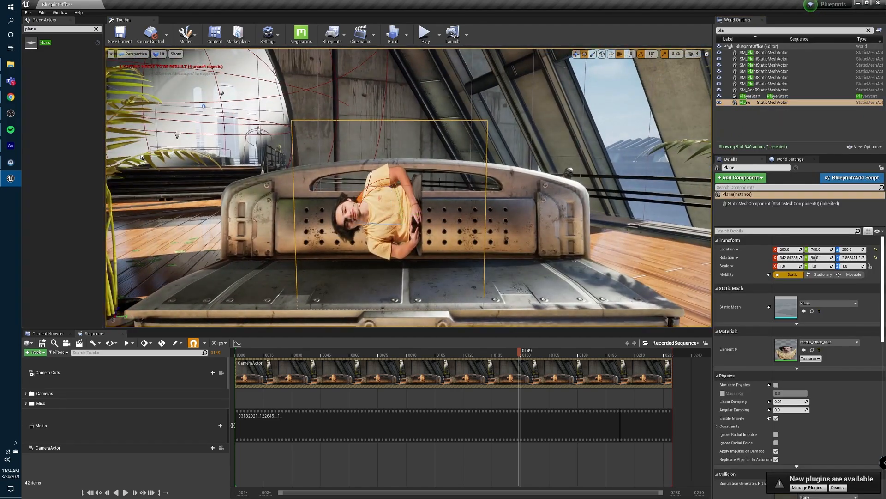
Try to rotate the plane so the sideways subject sits upright on the bench.
drag(368, 188, 418, 196)
key(d)
mouse_move(443, 190)
right_down()
mouse_move(392, 192)
mouse_move(443, 190)
right_up()
alt+drag(454, 190, 370, 190)
right_drag(409, 190, 465, 191)
key(a)
key(ctrl+z)
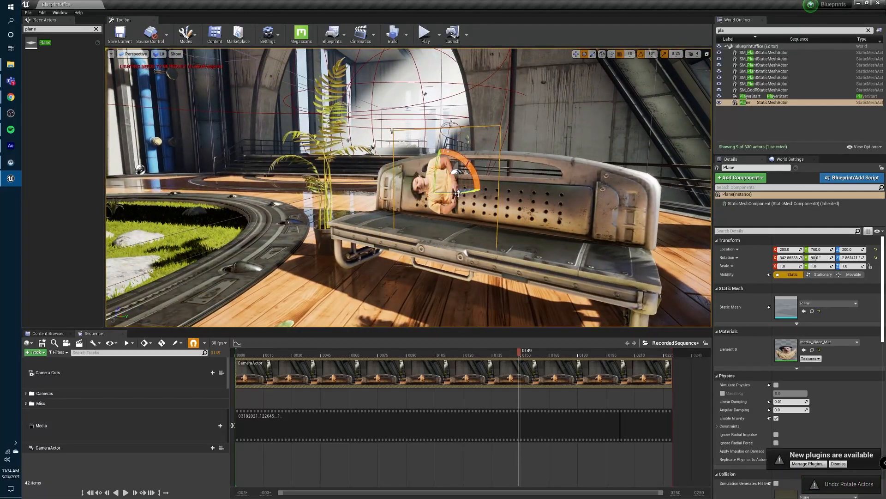
Rotate the plane to about 0° in Y and 110° in Z so the subject sits upright in front of the bench.
drag(414, 187, 419, 186)
right_drag(414, 186, 325, 186)
key(d)
mouse_move(378, 170)
right_down()
mouse_move(306, 170)
mouse_move(379, 170)
right_up()
key(d)
key(a)
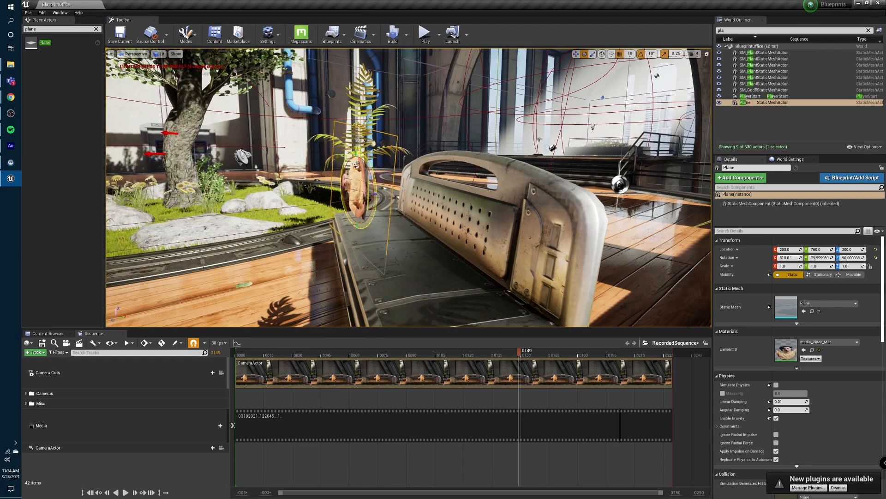
drag(376, 193, 359, 207)
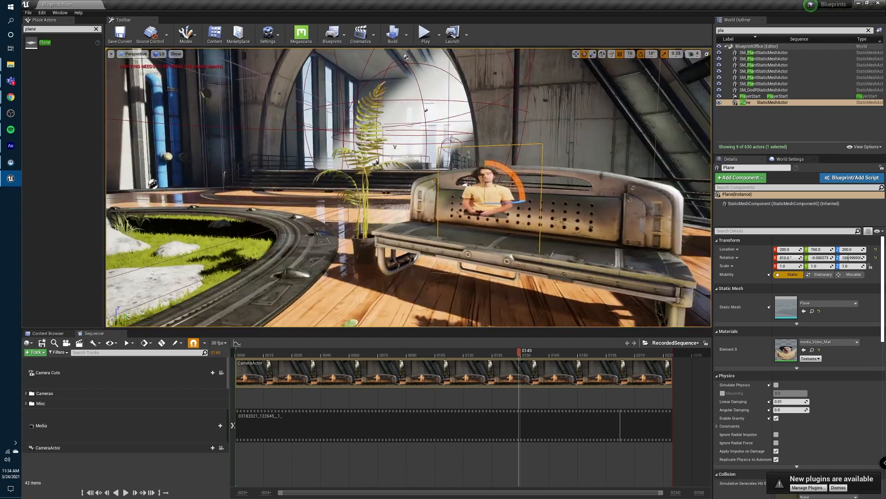
Set the plane's scale to 0.75 in X and 1.25 in Y to correct the subject's proportions.
right_drag(609, 207, 609, 207)
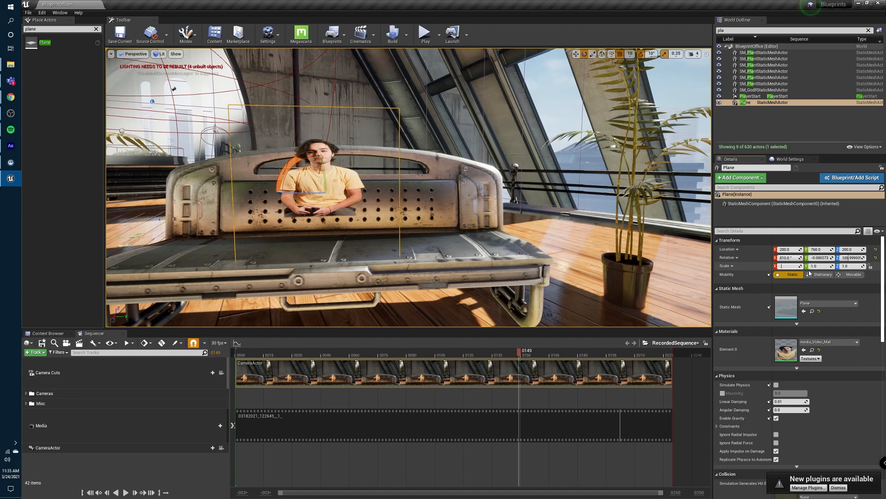
key(Return)
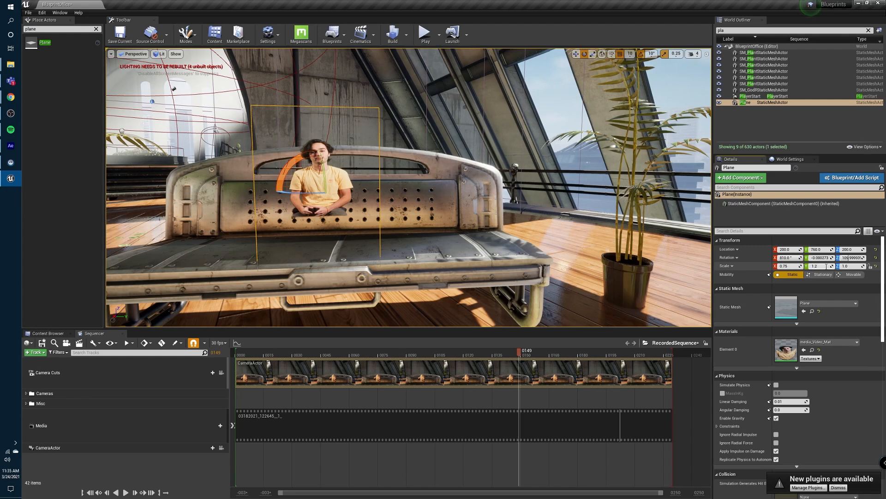
text(5)
key(Return)
key(f)
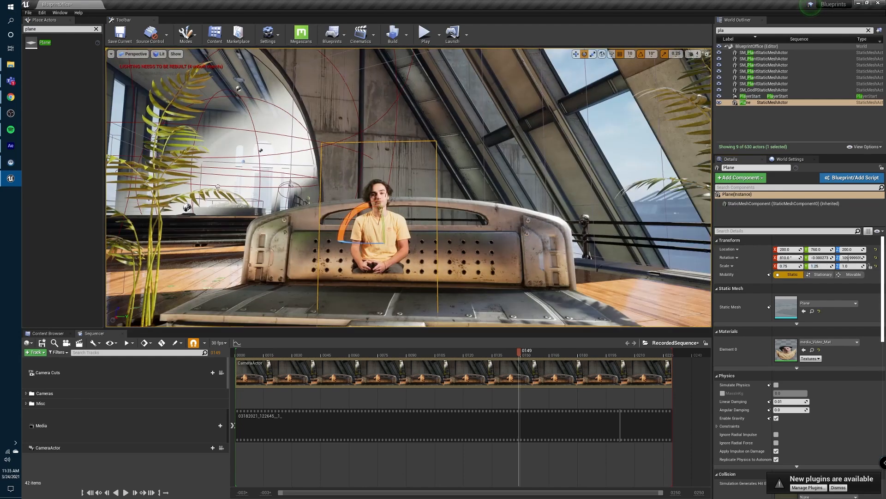
Enlarge the plane uniformly to a scale of about 1.5, 2.0, 1.75 so the subject suits the bench.
key(w)
drag(399, 227, 462, 219)
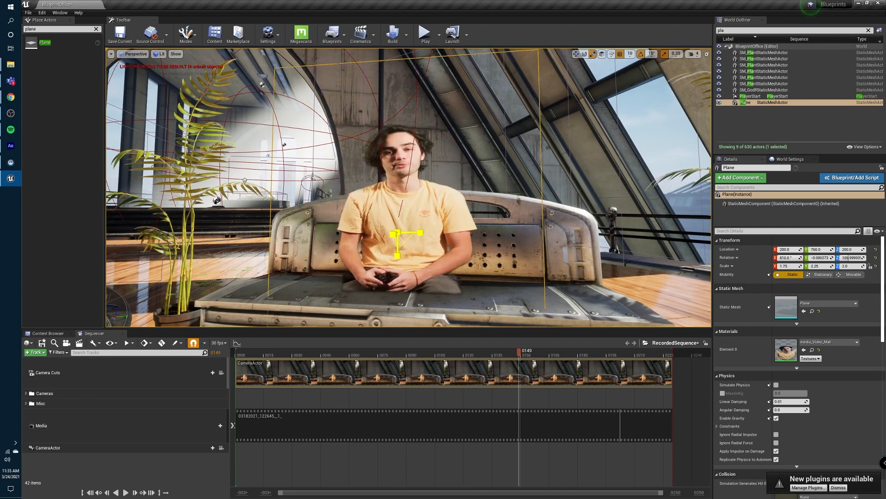
key(f)
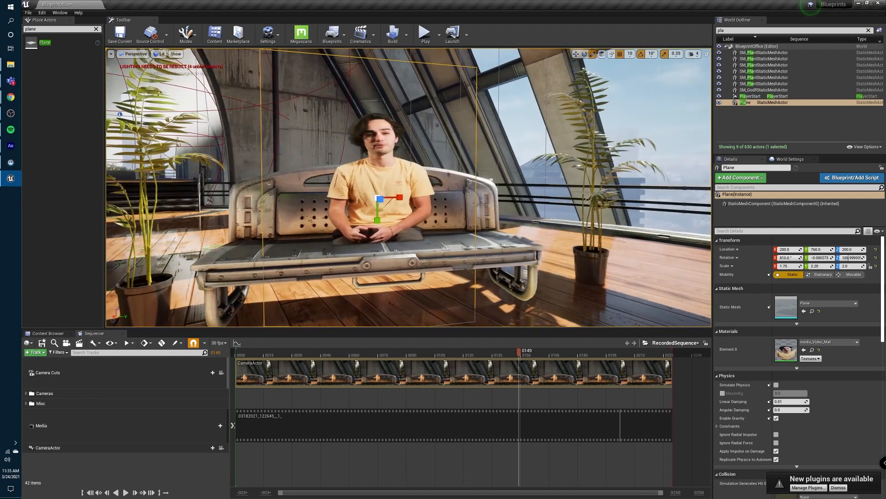
mouse_move(377, 199)
mouse_down()
mouse_move(399, 192)
mouse_move(374, 192)
mouse_up()
Move the plane to about X 190 and Z 190 so the subject sits on the bench seat.
key(w)
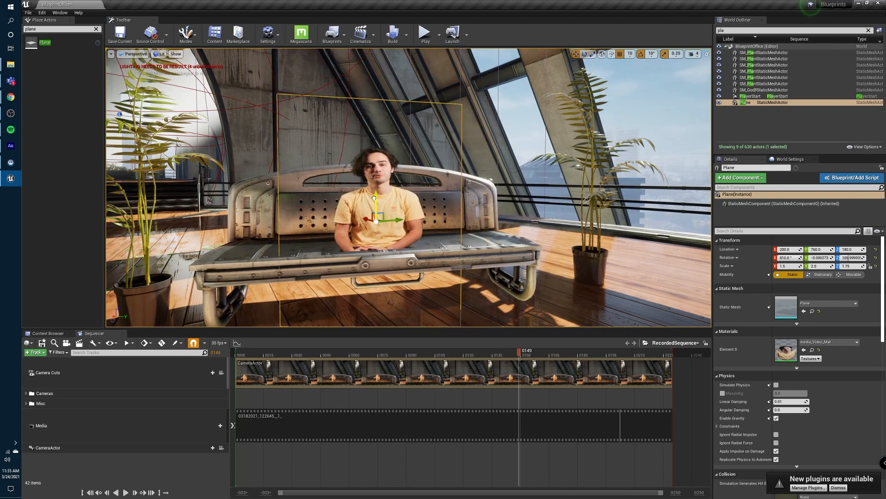
right_drag(378, 194, 440, 173)
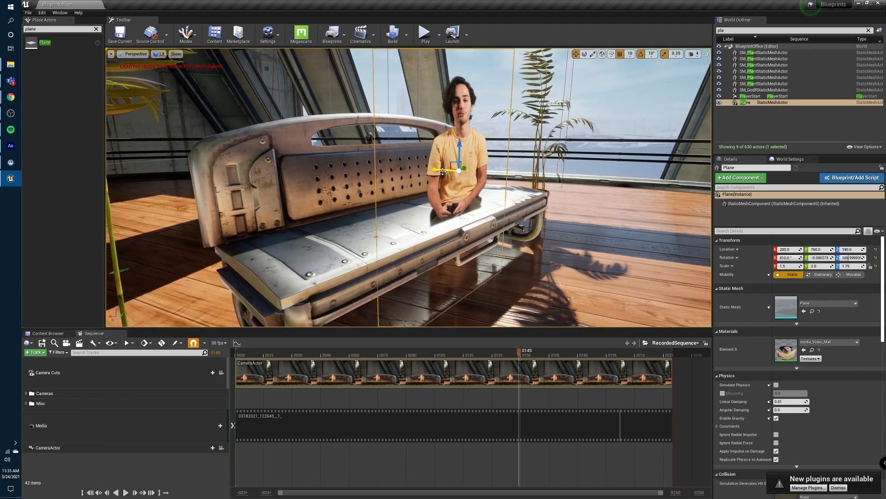
mouse_move(432, 171)
mouse_down()
mouse_move(456, 173)
mouse_move(446, 171)
mouse_up()
right_drag(534, 199, 356, 189)
Check the framing in the CameraActor preview and enlarge the plane uniformly to a scale of about 2.0, 2.5, 2.25.
click(439, 205)
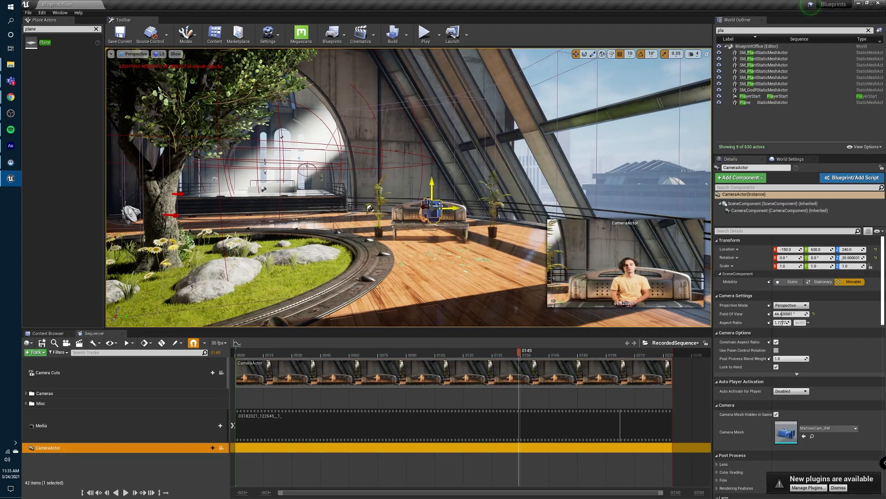
right_drag(476, 204, 453, 206)
click(451, 241)
key(e)
key(r)
drag(446, 253, 443, 250)
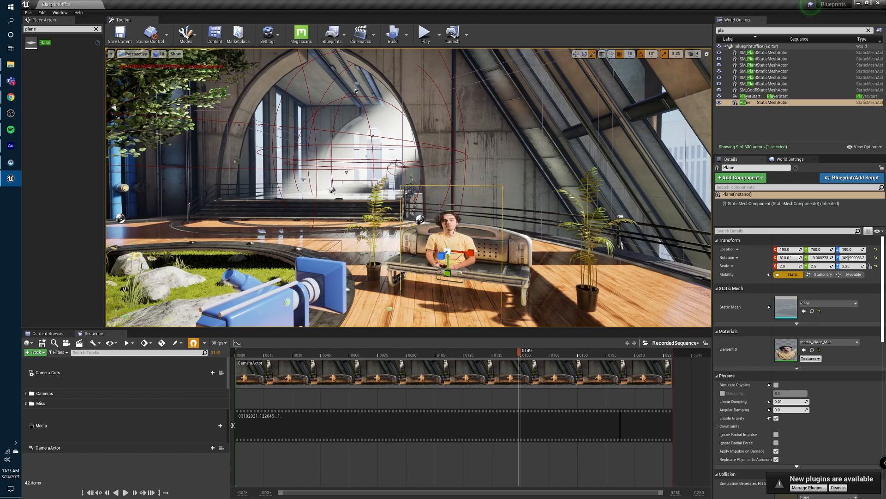
With the camera preview showing, raise the plane to Z 200 and enlarge it to a scale of about 2.5, 3.0, 2.75.
click(326, 278)
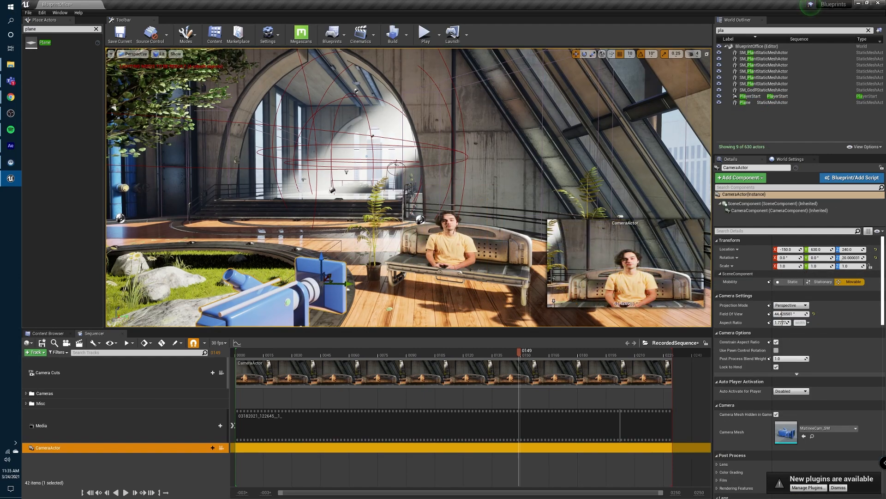
click(464, 240)
drag(446, 232, 446, 225)
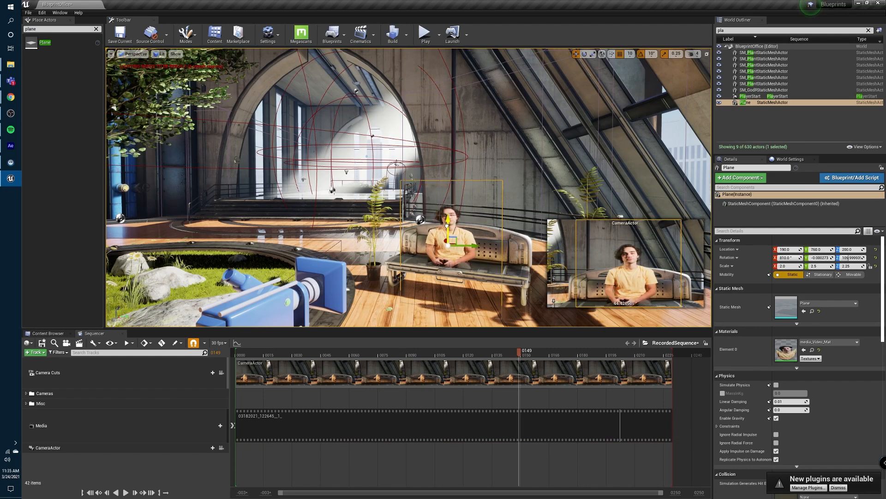
key(space)
key(space)
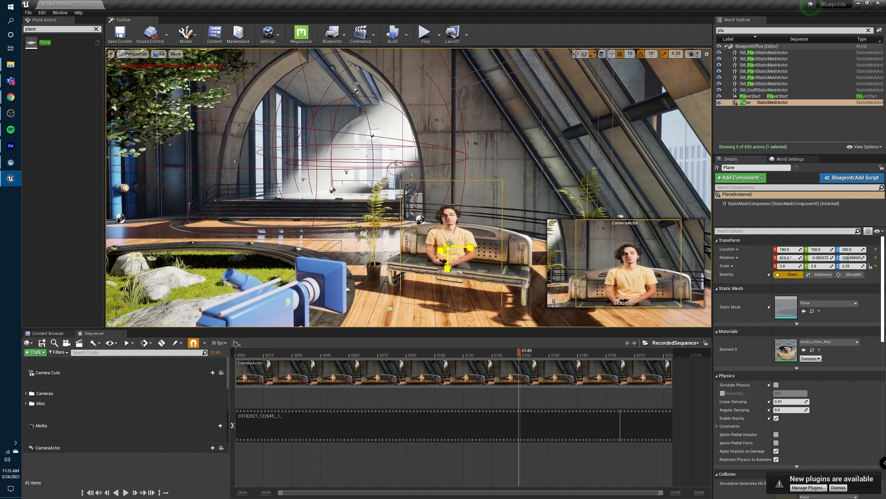
drag(449, 244, 454, 238)
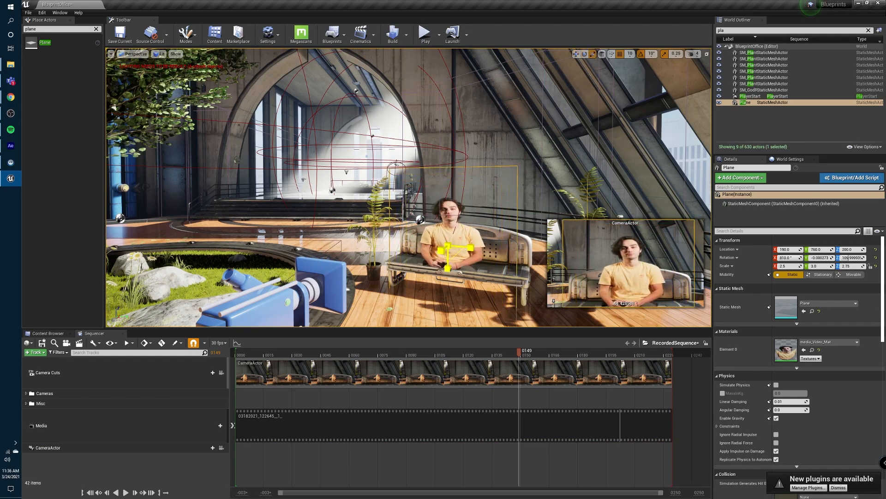
Move the CameraActor back to about X -230, Y 610, Z 260 to widen the shot of the subject.
key(s)
right_drag(500, 218, 439, 226)
key(w)
key(a)
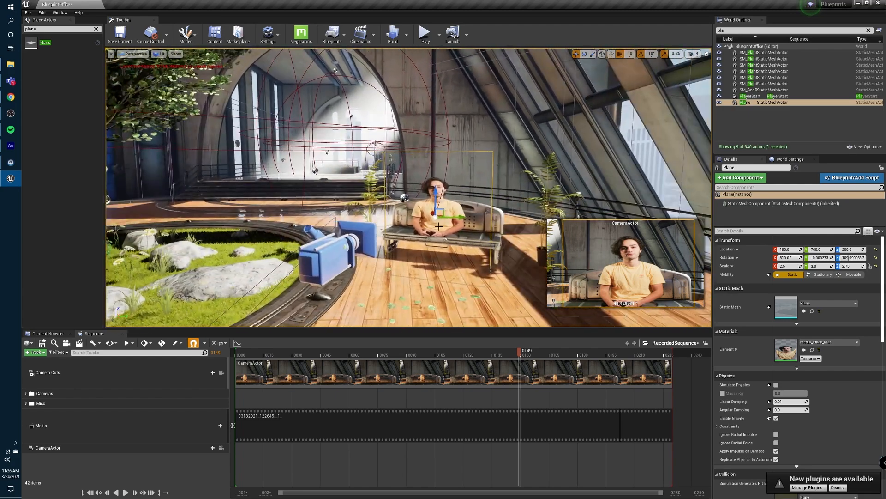
click(328, 251)
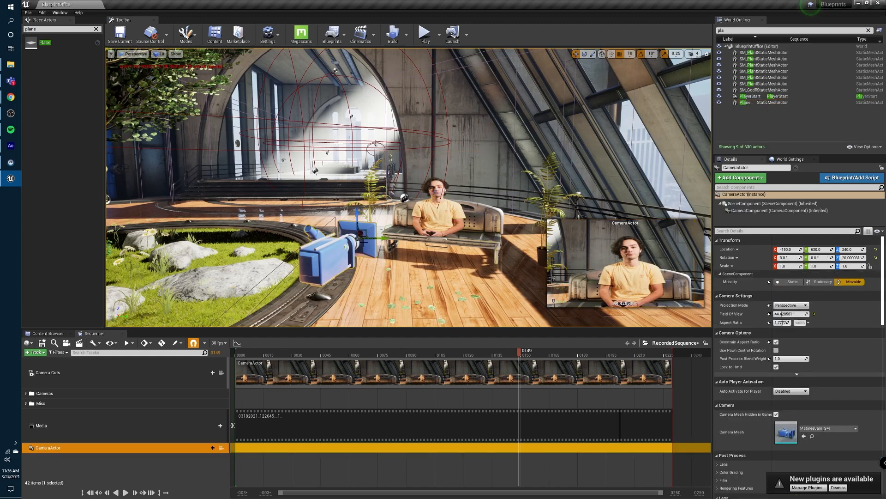
drag(356, 220, 347, 238)
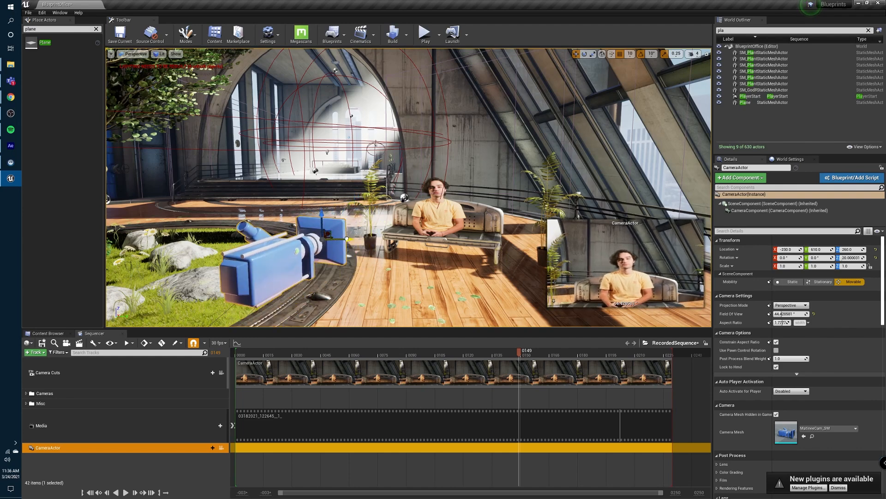
right_drag(339, 239, 384, 237)
key(w)
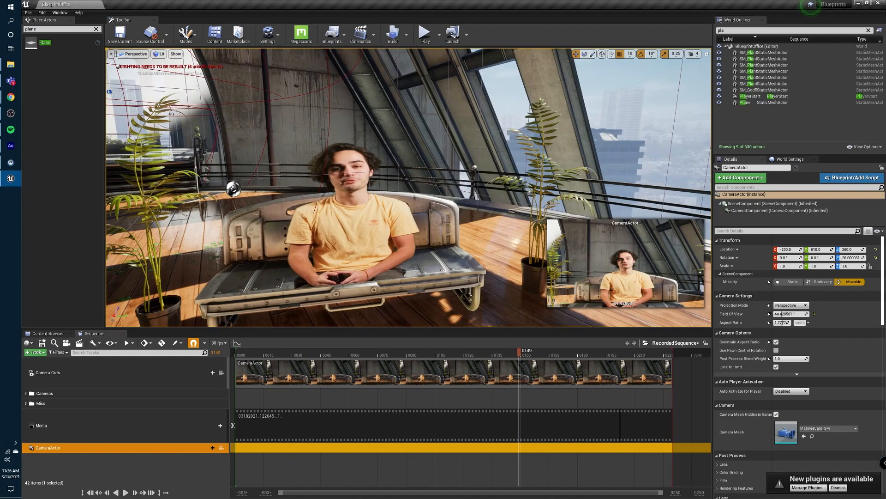
mouse_move(519, 113)
right_down()
mouse_move(570, 121)
mouse_move(531, 97)
mouse_move(535, 83)
mouse_move(517, 120)
mouse_move(485, 118)
mouse_move(508, 115)
right_up()
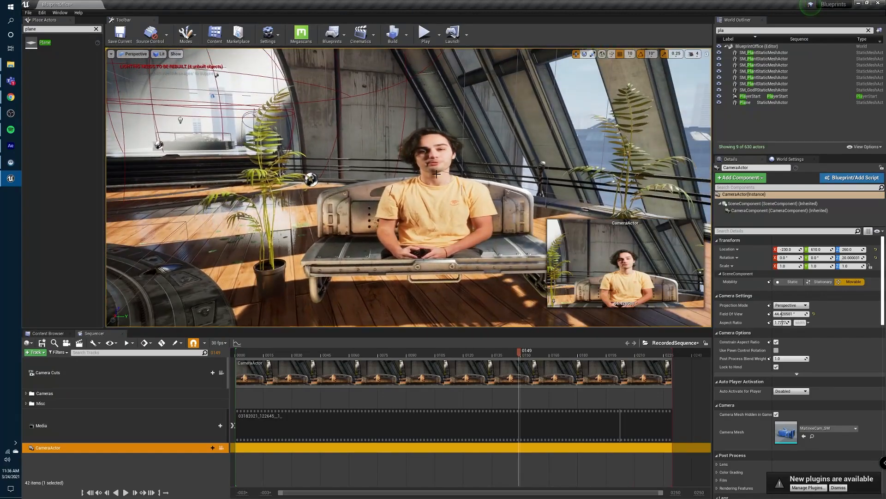
right_drag(469, 189, 418, 168)
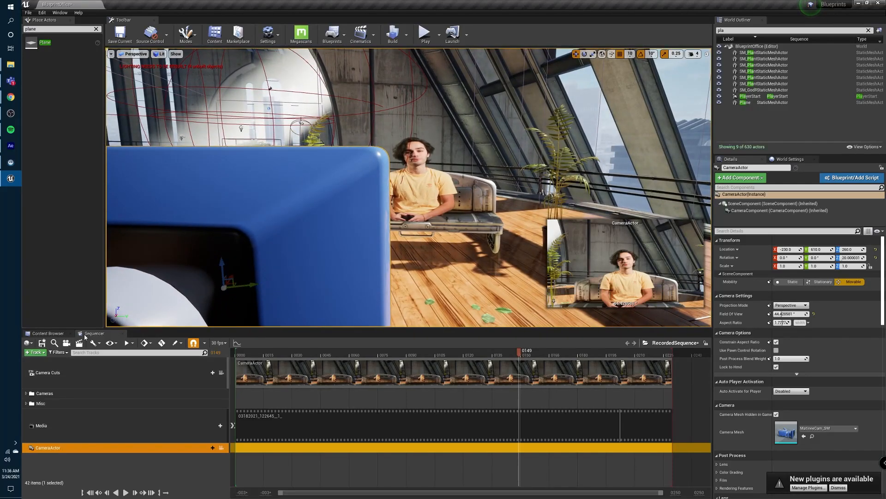
Open the media_Video_Mat material from the Content media folder and turn its preview sphere to show the subject's face.
click(48, 333)
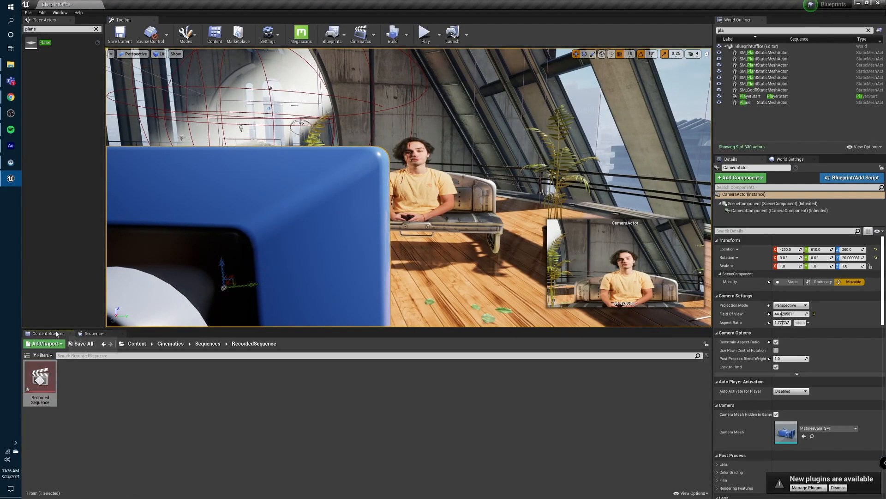
click(136, 343)
double_click(141, 376)
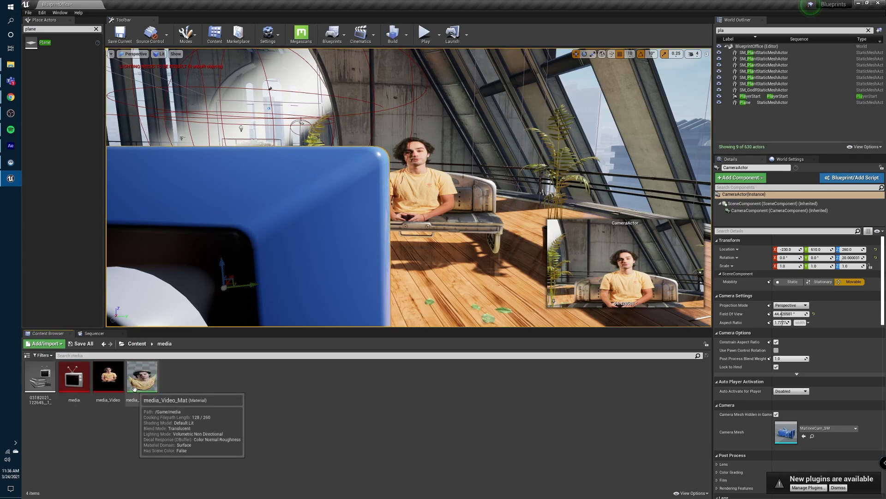
double_click(151, 382)
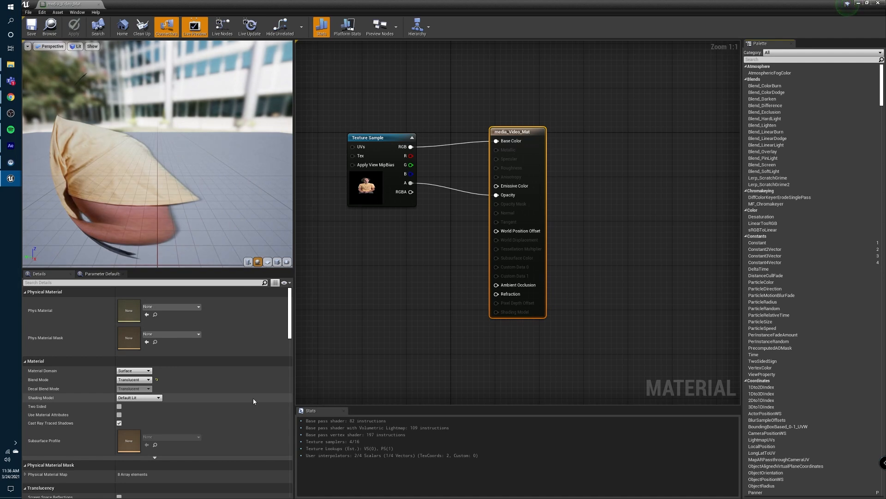
drag(139, 175, 208, 194)
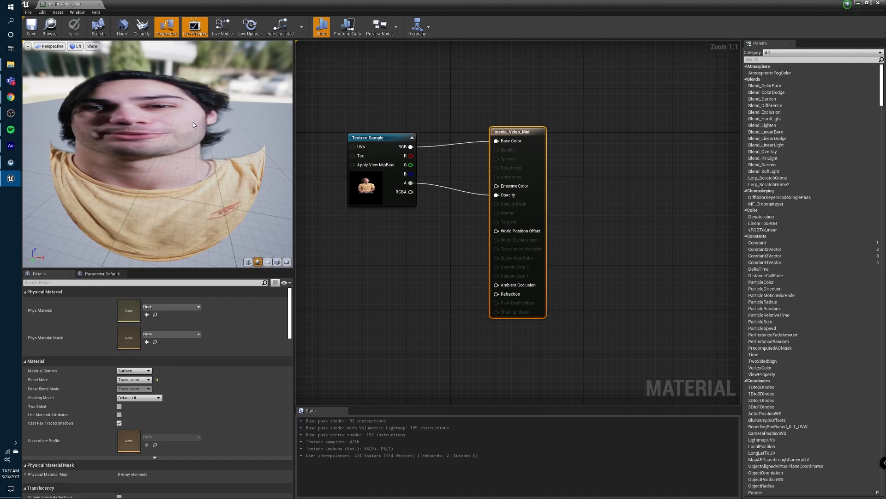
drag(181, 137, 211, 143)
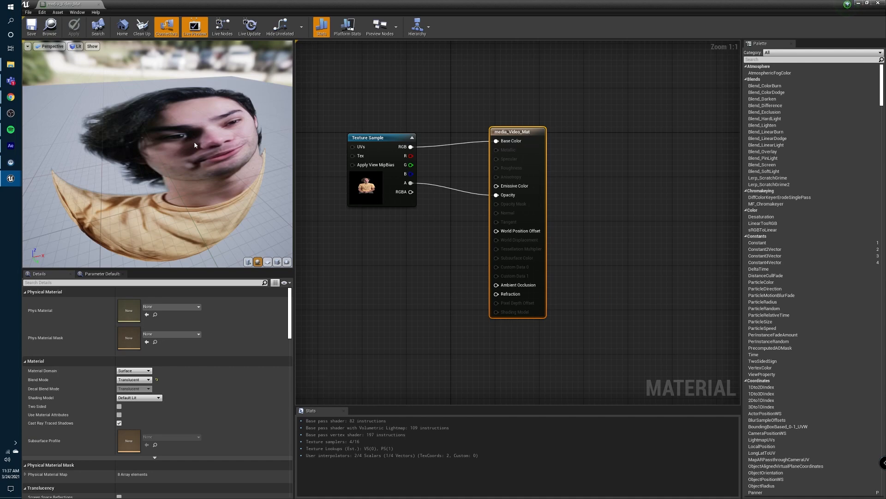
Add a Multiply node and a Constant node below the Texture Sample in the material graph.
right_click(386, 241)
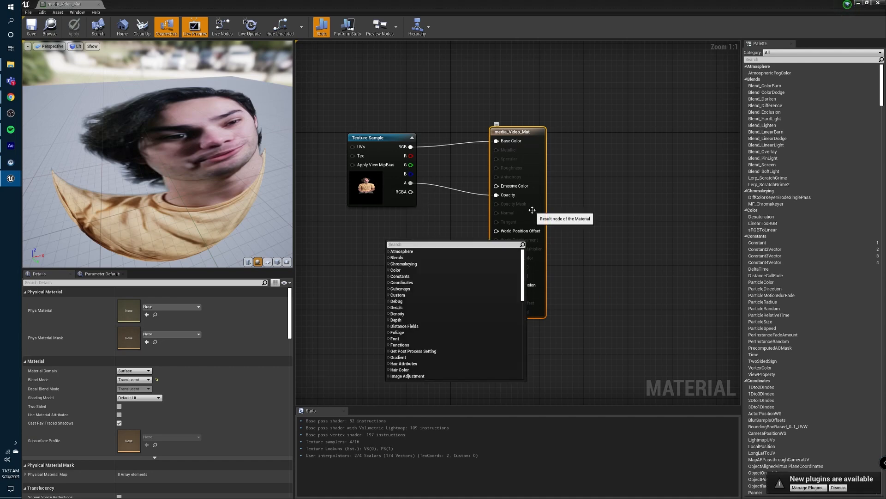
text(mul)
key(Return)
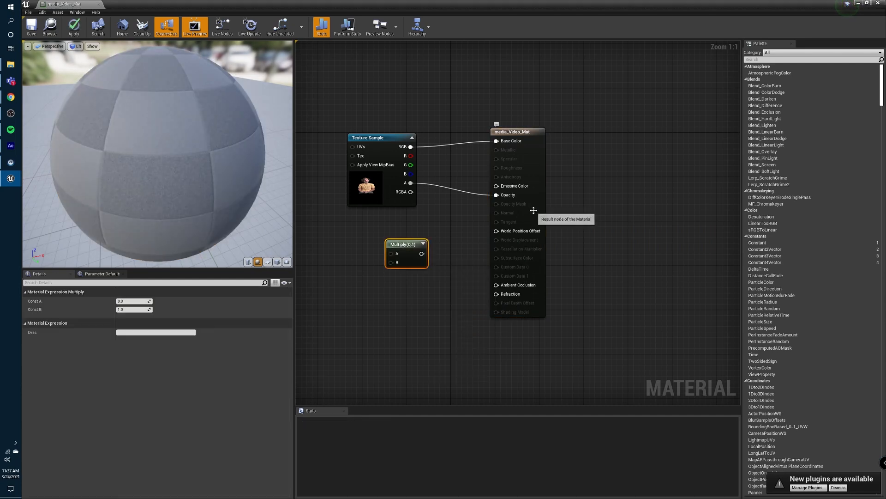
right_click(384, 284)
click(373, 286)
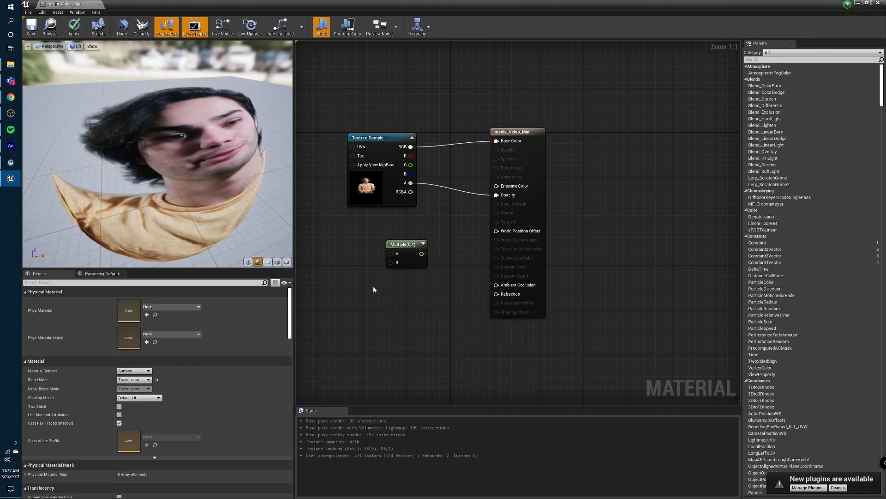
click(373, 289)
Wire the constant into Multiply B, the Texture Sample RGBA into Multiply A, and the Multiply output into Emissive Color.
drag(387, 290, 390, 262)
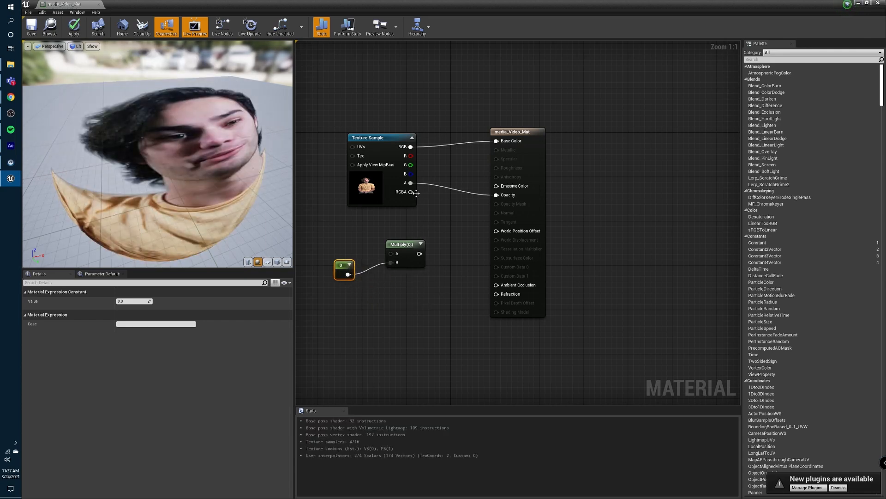
drag(411, 192, 434, 243)
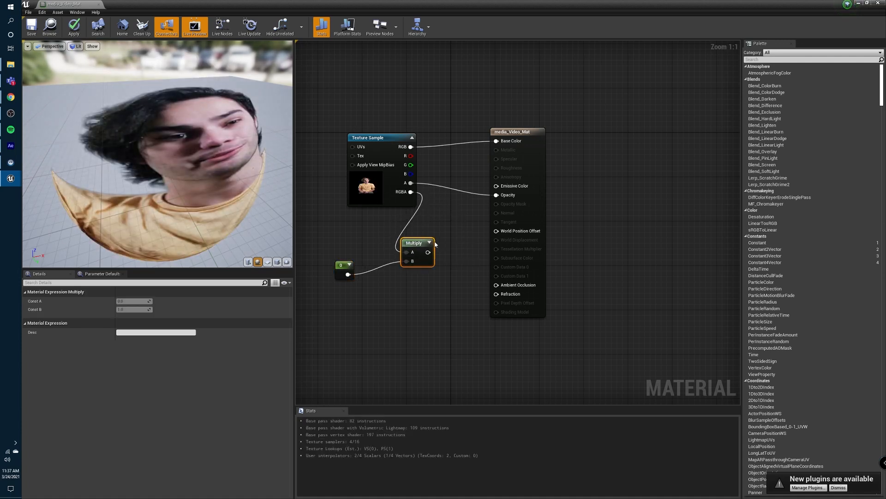
drag(428, 252, 497, 186)
Set the constant that drives the emissive multiplier to 0.8.
click(345, 265)
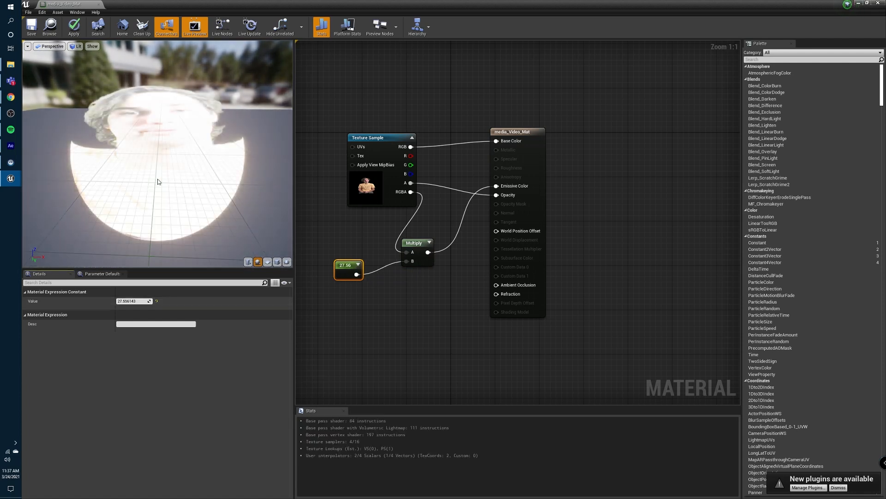
scroll(154, 164, up, 3)
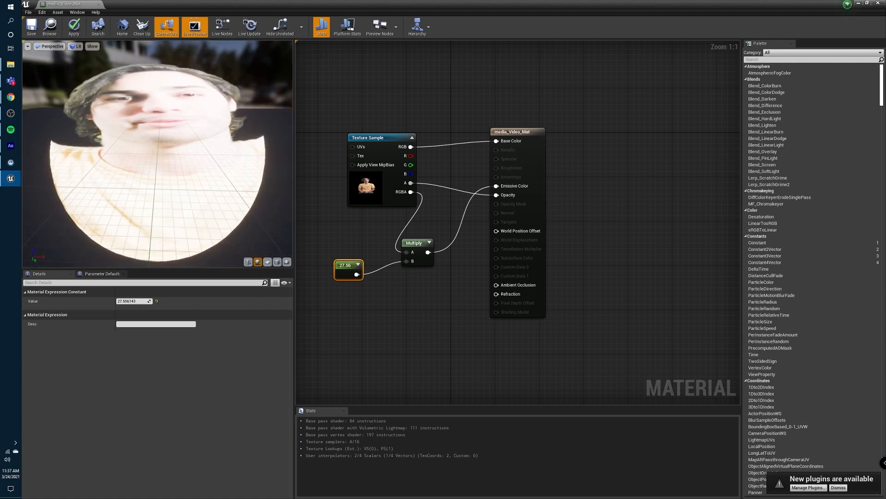
click(139, 301)
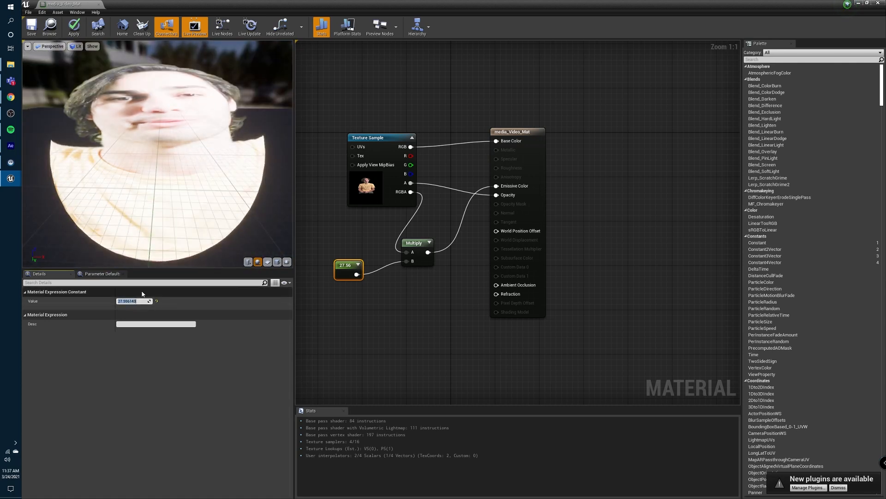
text(.8)
key(Return)
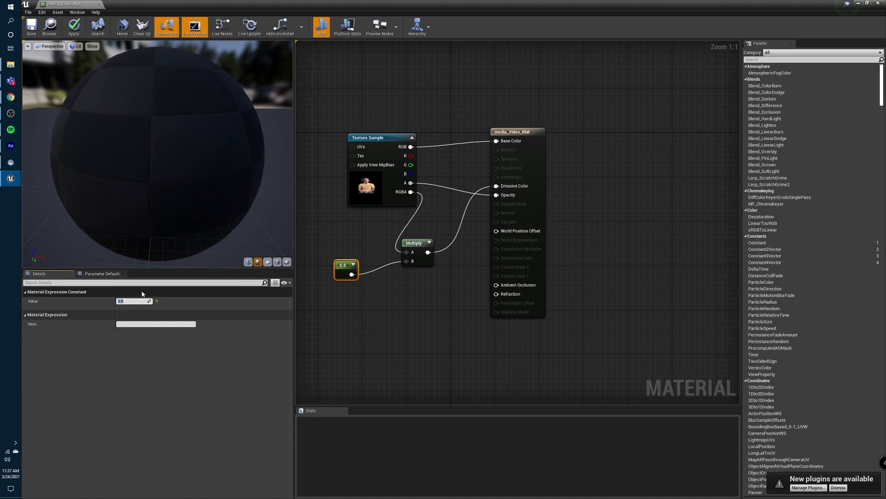
click(362, 319)
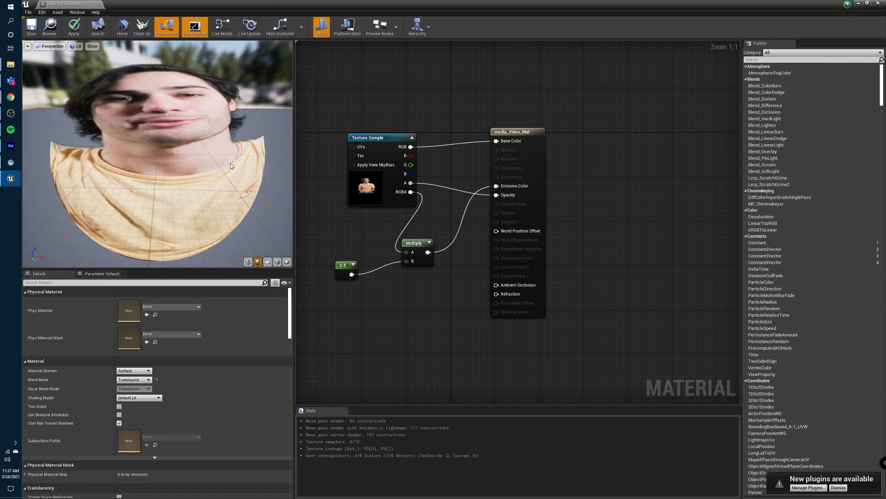
Try the emissive multiplier constant at 0 and restore it to 0.8.
click(347, 267)
click(138, 300)
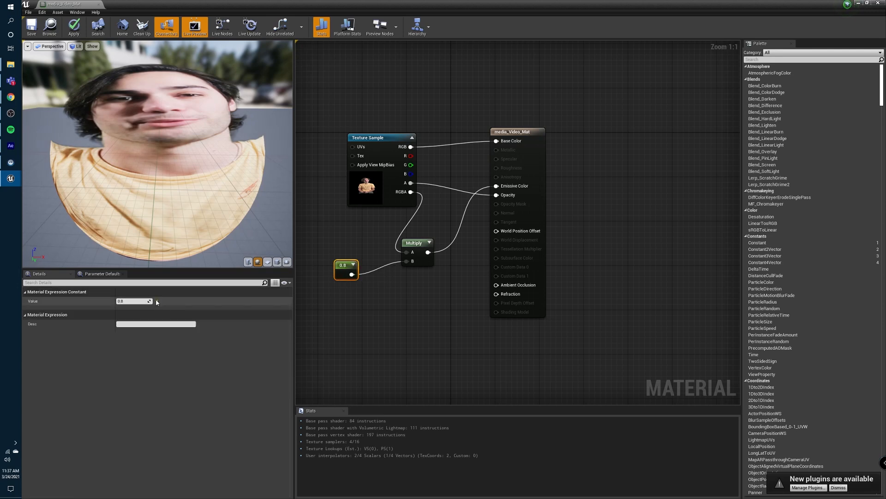
text(0)
key(Return)
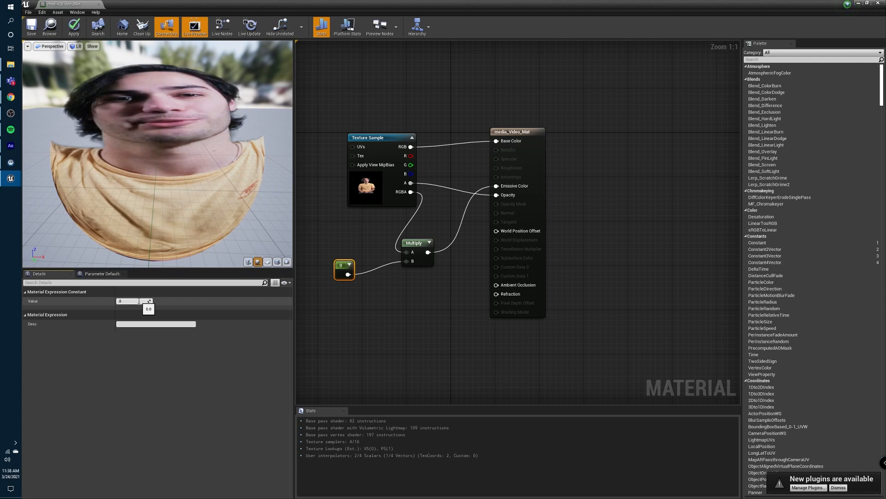
text(.8)
key(Return)
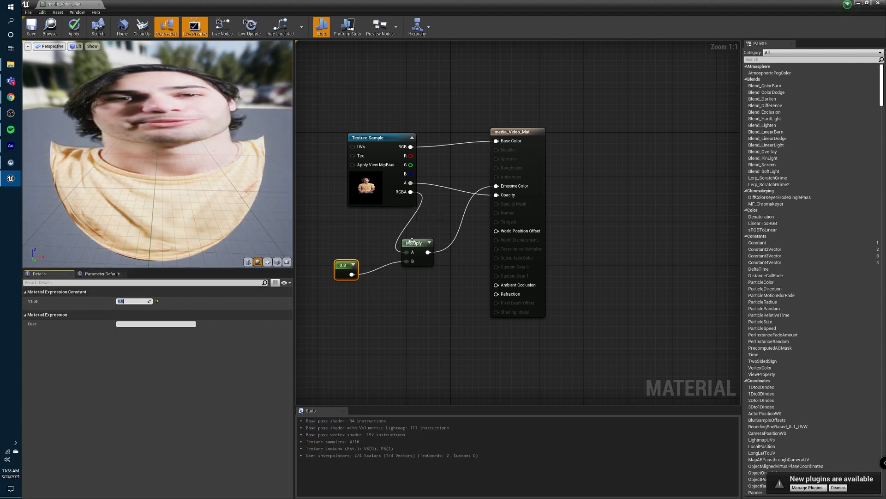
Spread out the Multiply and Texture Sample nodes and place the 0.8 constant close beside Multiply.
drag(412, 241, 435, 241)
drag(385, 162, 323, 156)
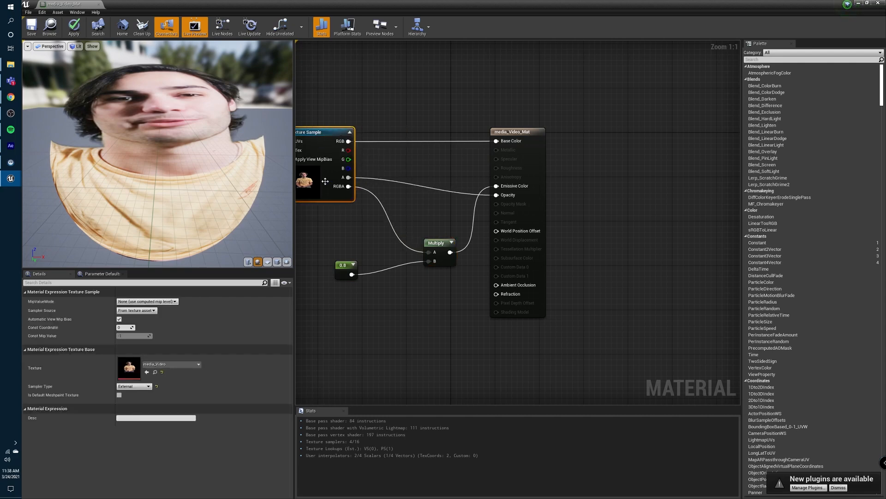
drag(341, 264, 392, 254)
Add a 3PointLevels node below the Texture Sample and wire the sample's RGBA output into its Texture input.
right_click(327, 312)
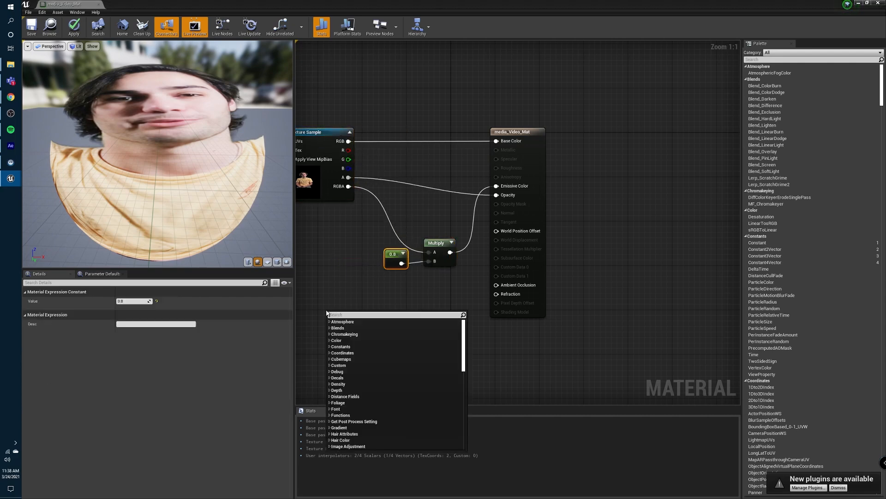
text(3poiu)
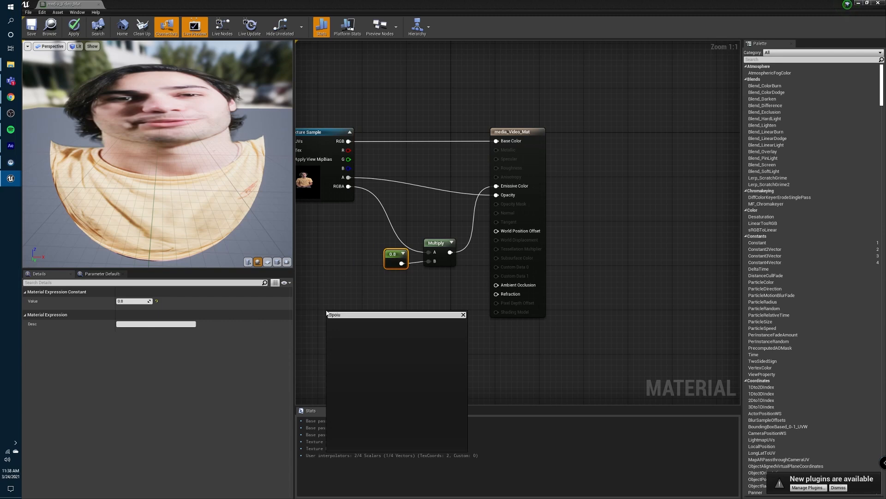
key(BackSpace)
key(BackSpace)
key(Return)
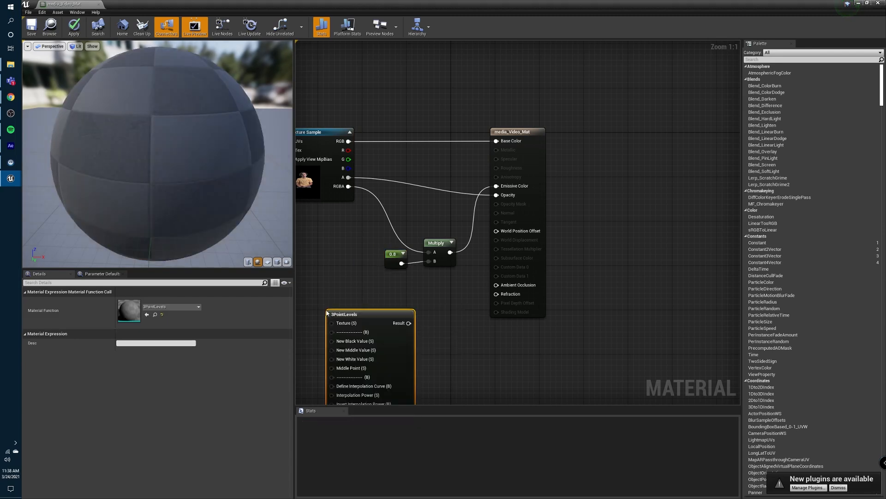
right_drag(327, 313, 397, 265)
drag(419, 138, 401, 277)
Place three Constant nodes in a column beside the 3PointLevels node.
right_drag(424, 244, 475, 208)
key(1)
click(388, 242)
key(1)
click(386, 275)
click(386, 321)
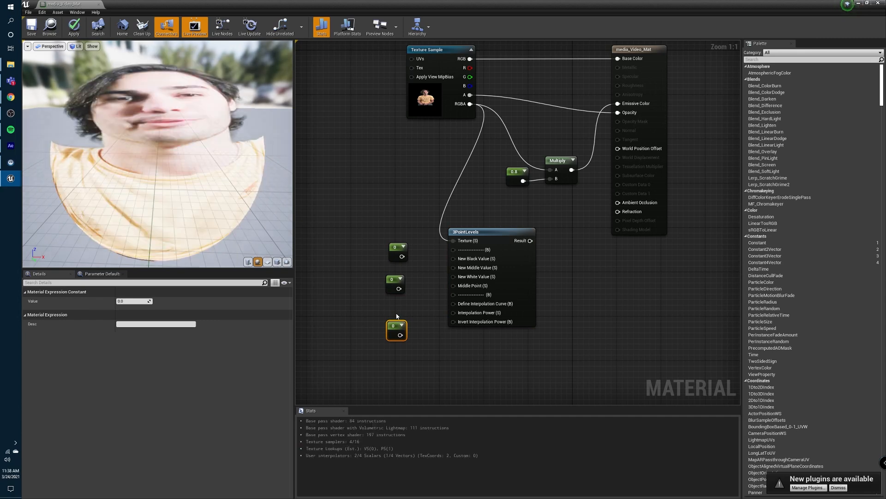
Wire the three constants in order into New Black Value, New Middle Value and New White Value of 3PointLevels.
drag(402, 255, 453, 258)
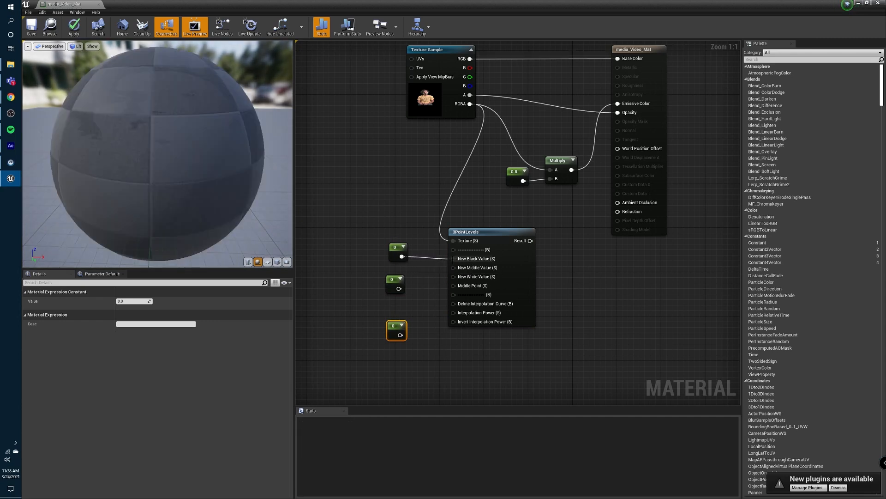
drag(399, 288, 452, 267)
drag(401, 335, 454, 276)
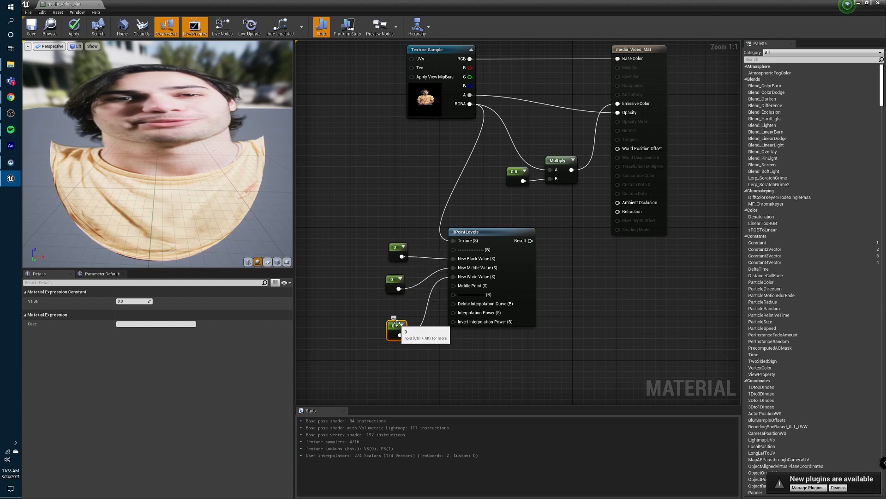
Wire the 3PointLevels Result into the material's Base Color in place of the Texture Sample RGB.
right_drag(463, 189, 437, 256)
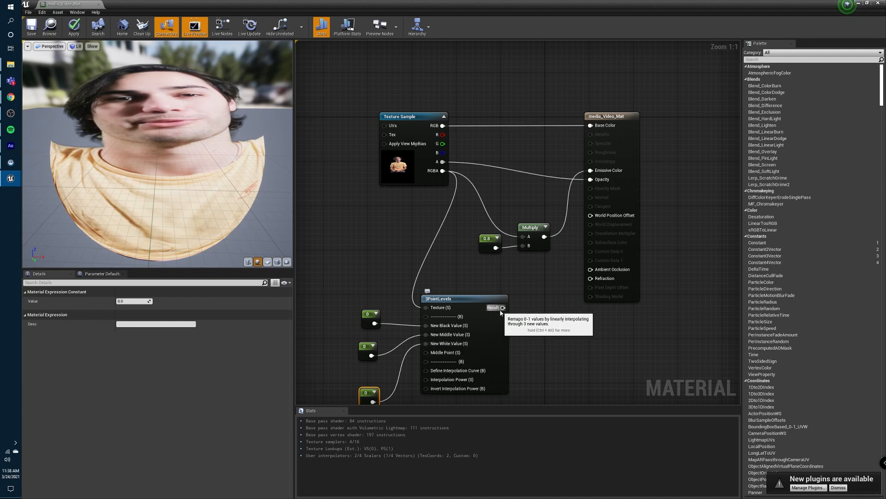
drag(503, 307, 591, 125)
right_drag(405, 220, 450, 185)
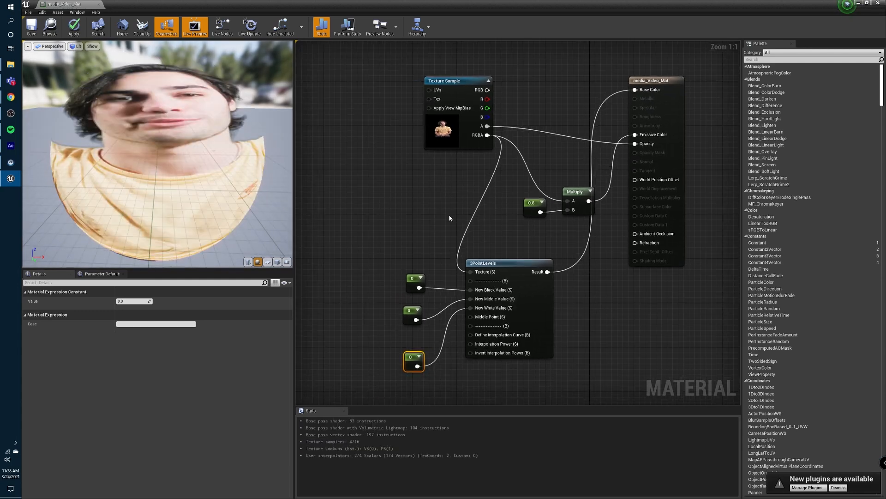
Try large values on the New Black Value constant and set it to 0.2.
click(414, 279)
drag(114, 302, 157, 303)
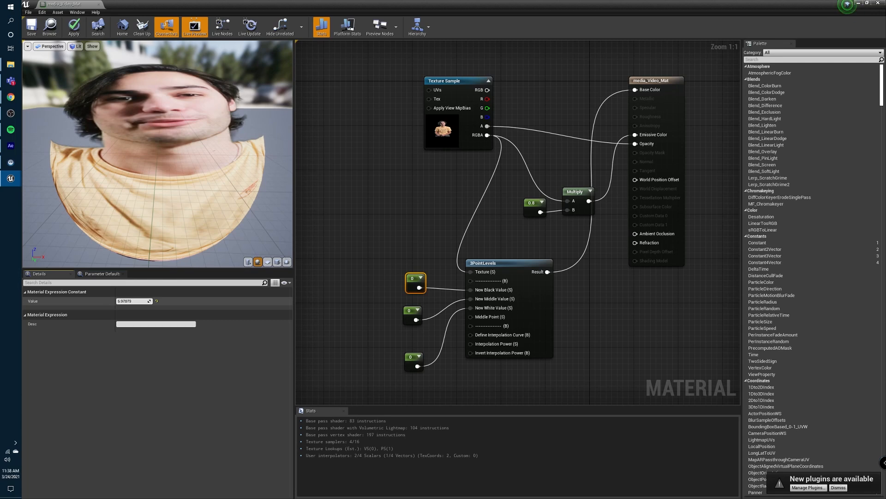
drag(157, 302, 157, 303)
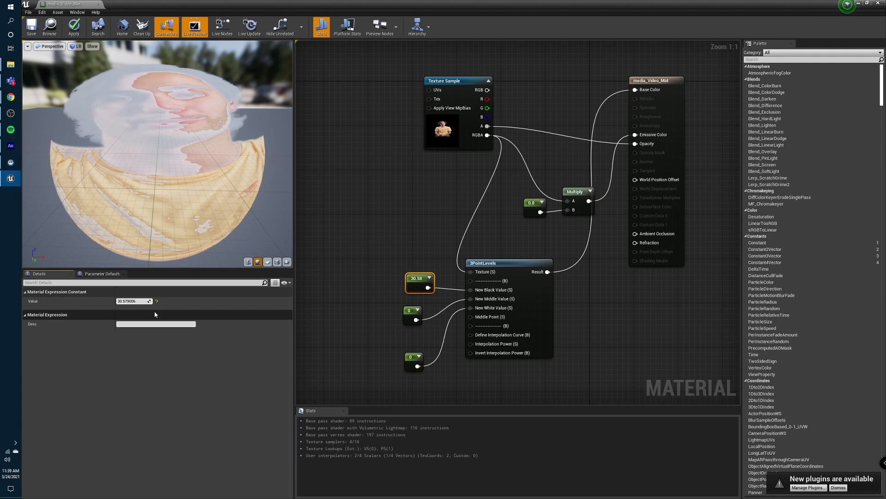
click(137, 302)
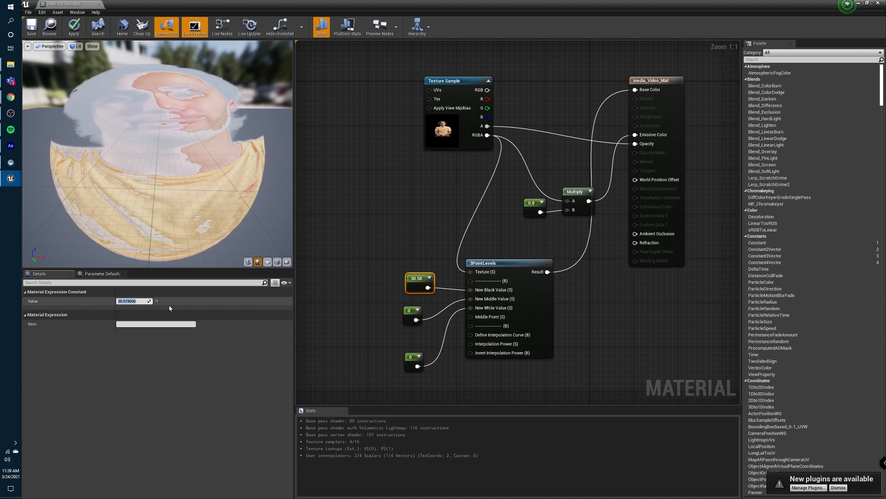
text(0.2)
key(Return)
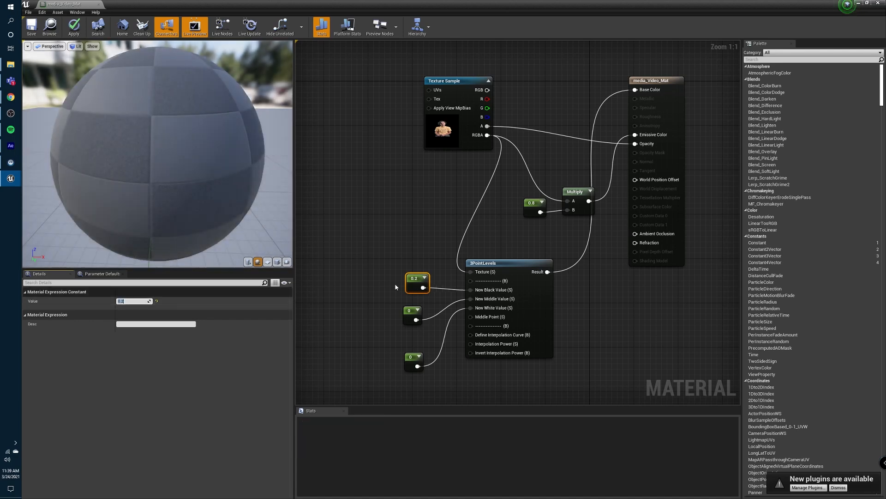
Try the New White Value constant at about 375.1 and reset it to its default.
click(411, 354)
right_drag(395, 279, 410, 261)
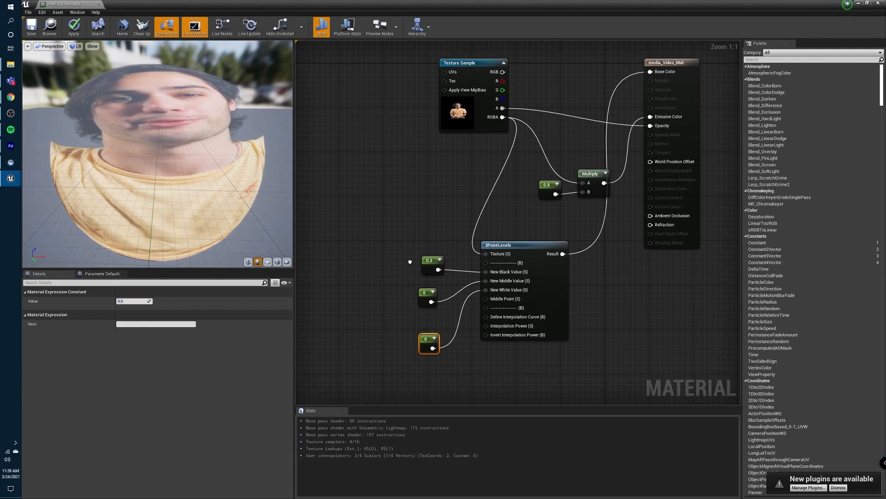
click(141, 301)
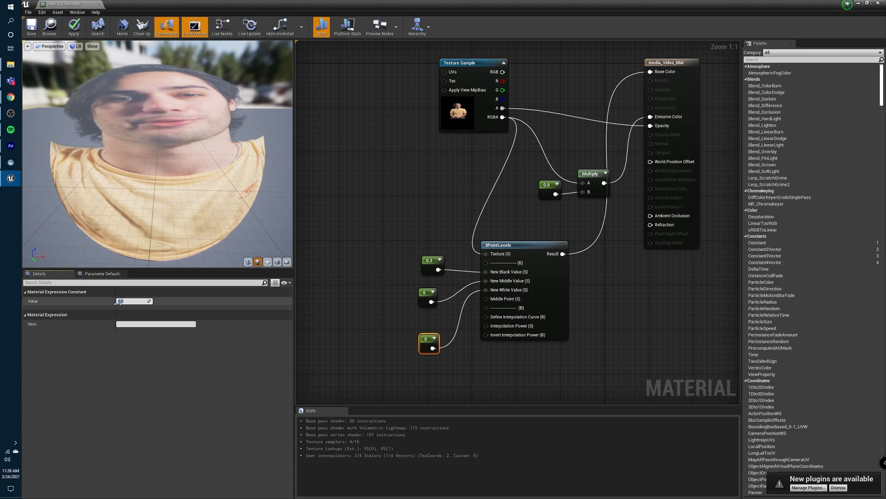
click(308, 334)
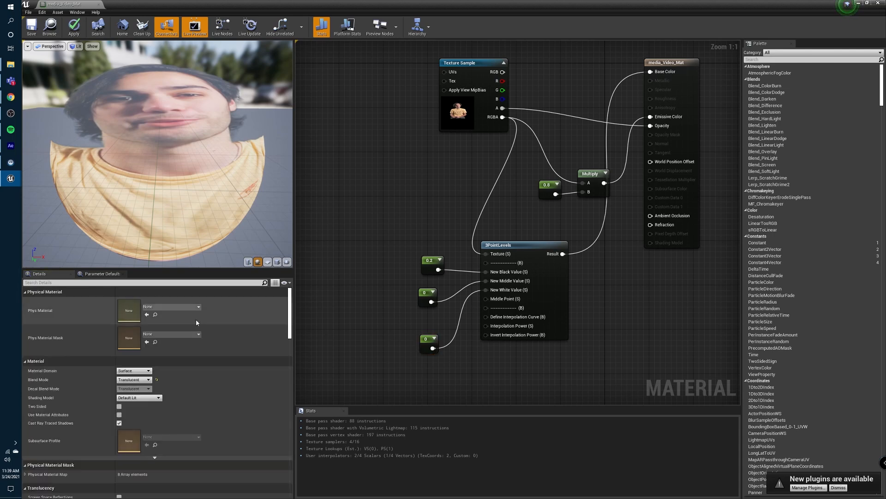
click(424, 341)
drag(141, 302, 194, 301)
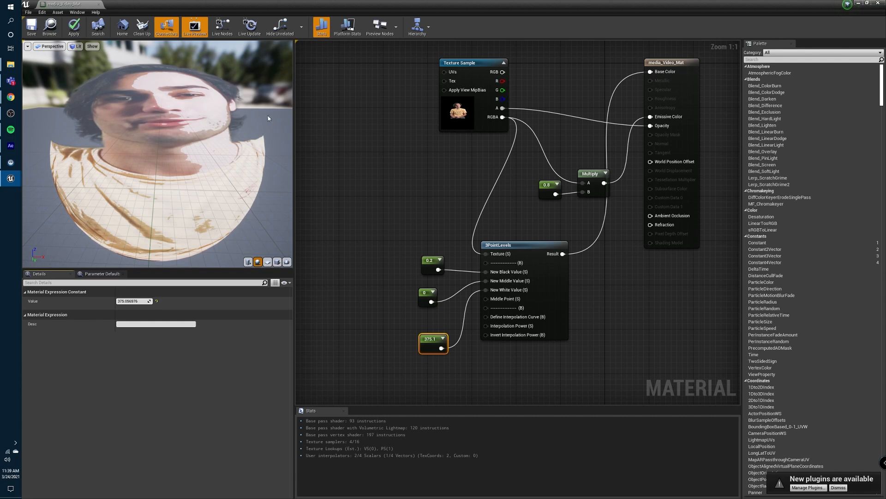
click(156, 301)
Try the New Black Value constant at about 24.65 and undo the change.
click(431, 263)
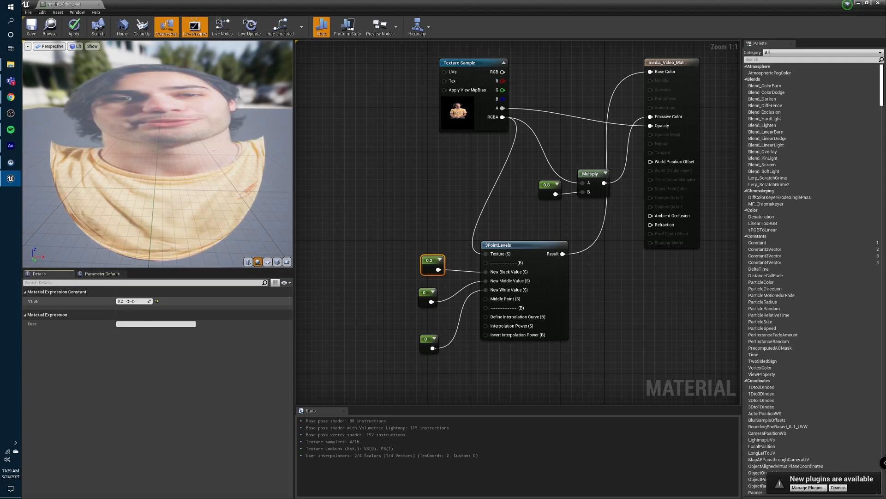
drag(132, 301, 138, 301)
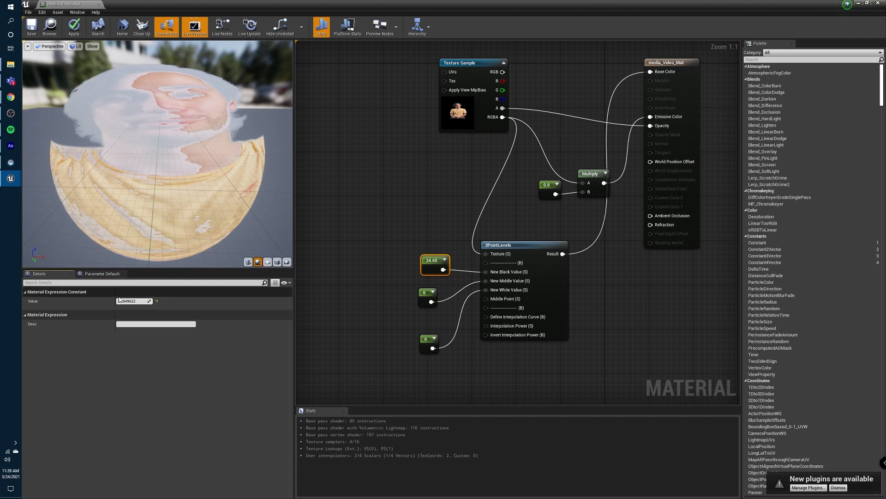
key(ctrl+z)
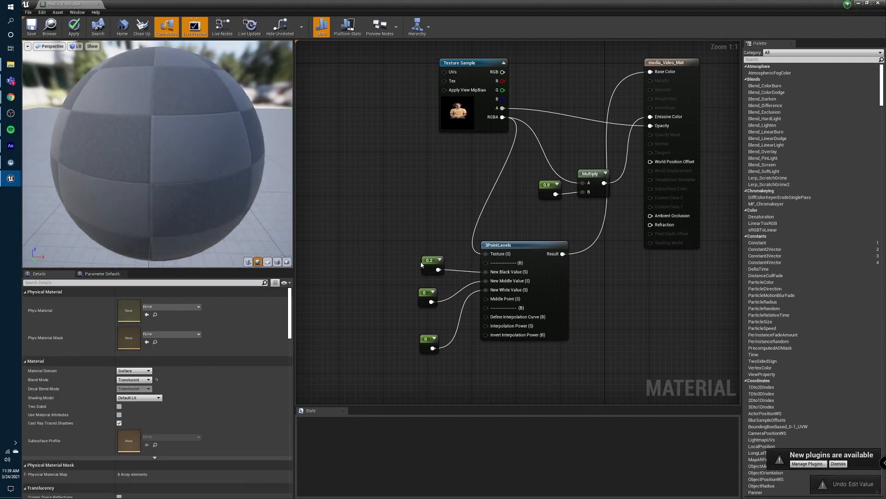
Set the New White Value constant to 1 and the New Middle Value constant to 0.5.
click(430, 341)
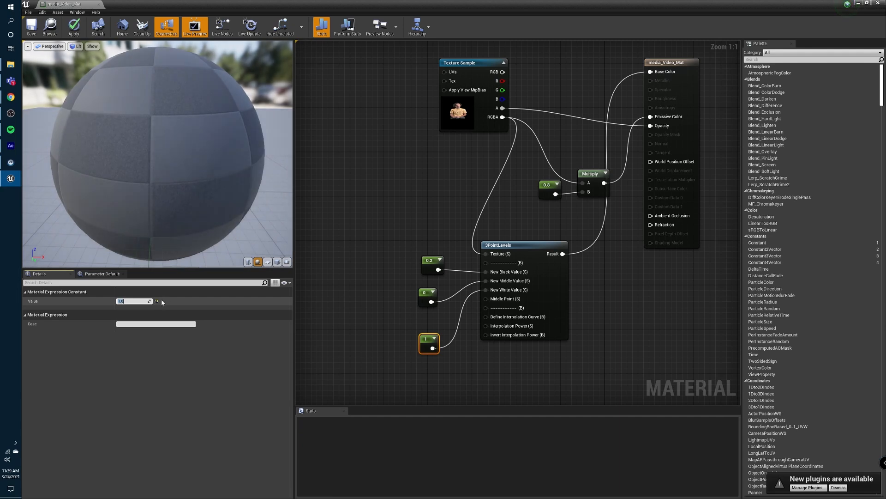
click(428, 295)
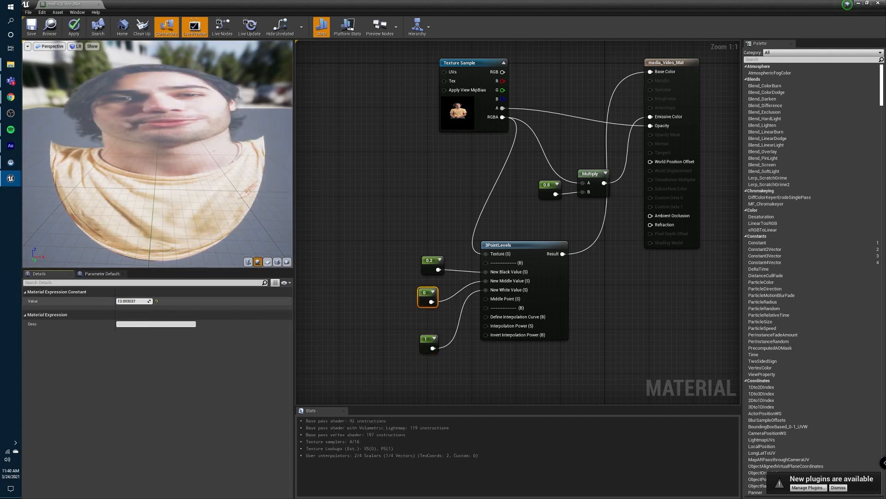
drag(134, 300, 143, 301)
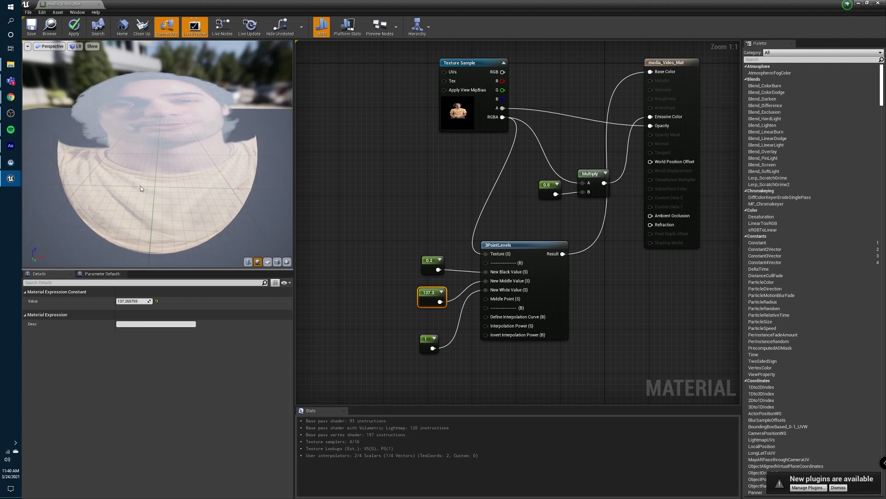
drag(134, 301, 117, 301)
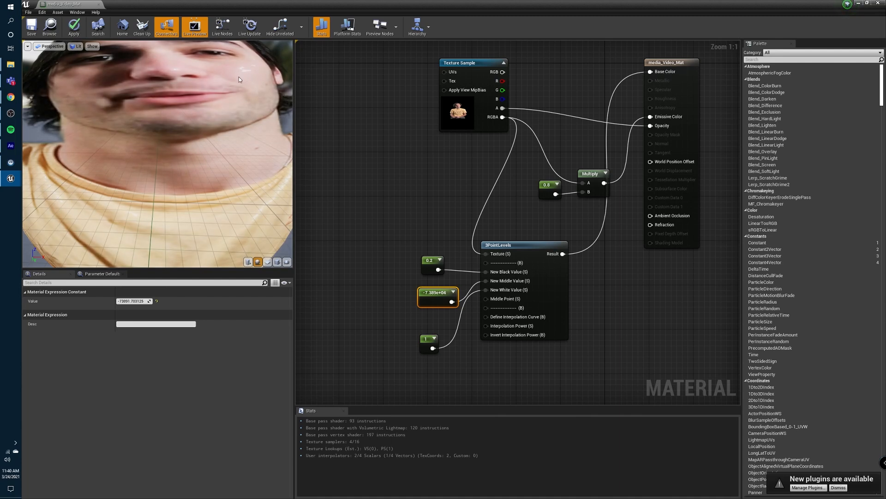
click(132, 301)
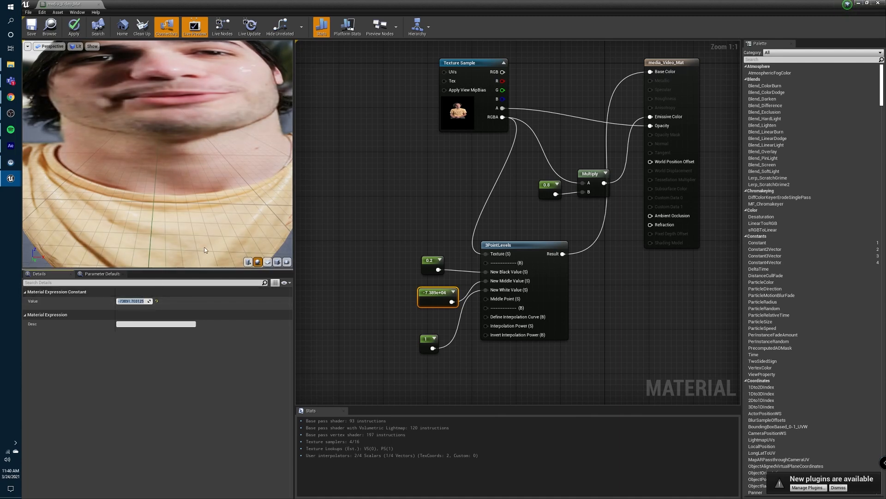
key(Return)
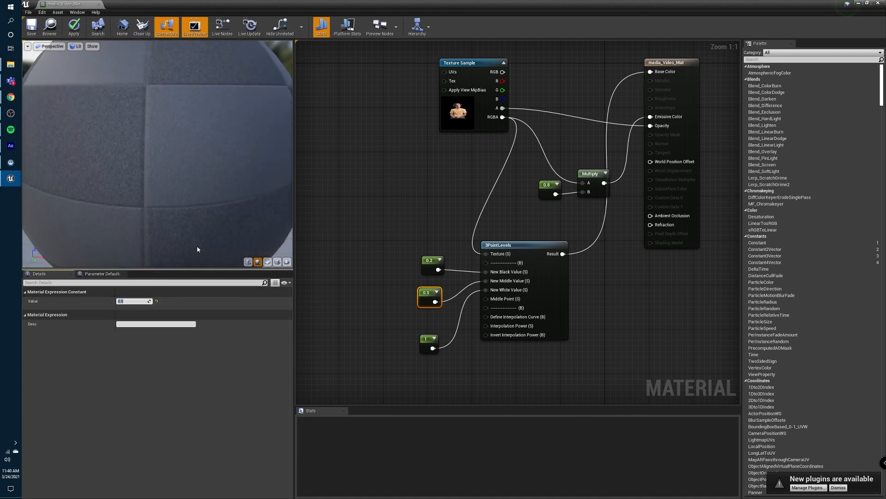
scroll(351, 196, down, 1)
scroll(189, 171, down, 5)
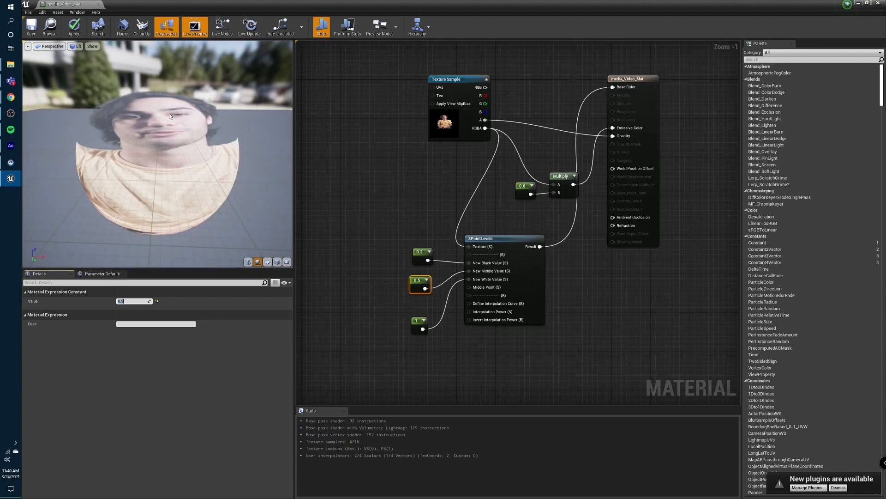
Move the 3PointLevels node with its three constants away from the Multiply node to free space in the graph.
drag(413, 231, 547, 331)
drag(496, 237, 429, 249)
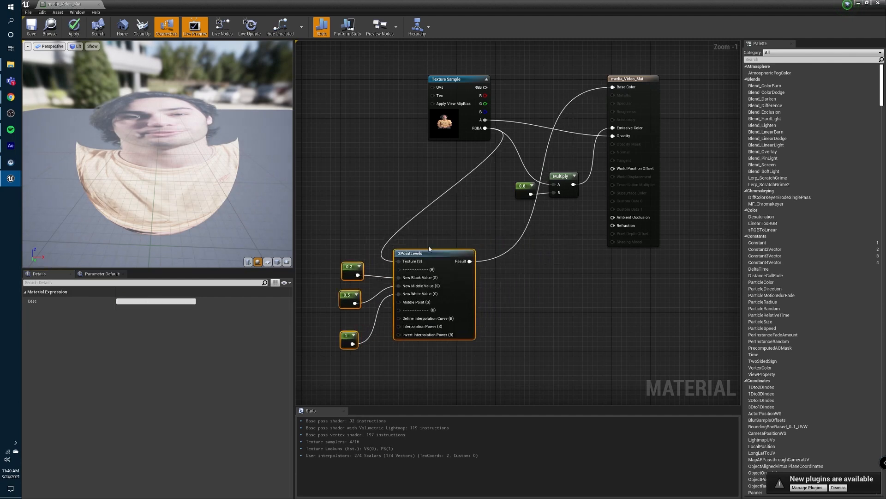
click(493, 216)
Add a Blend_Overlay node combining the Texture Sample's RGBA as Base with the 3PointLevels result as Blend, and feed it into Base Color.
right_click(493, 216)
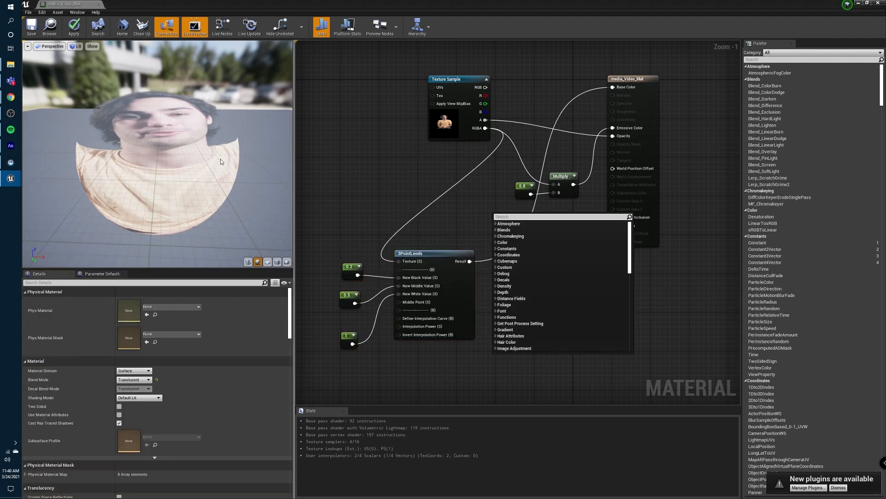
text(beln)
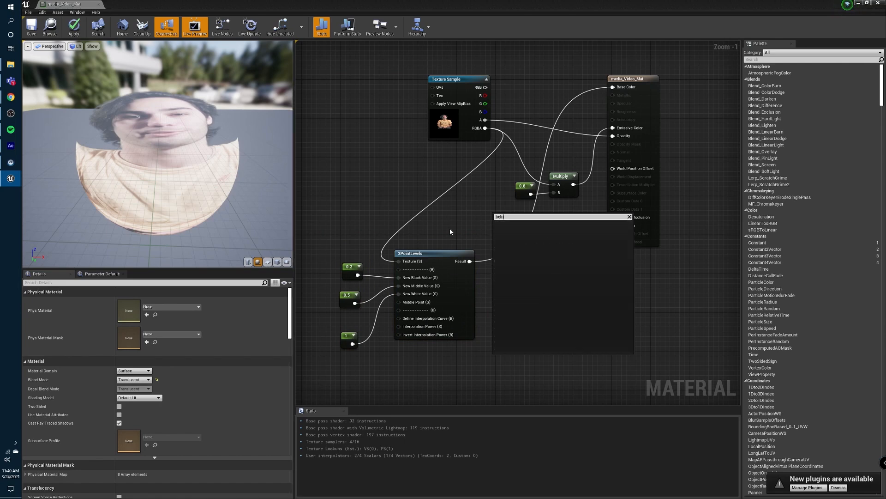
key(BackSpace)
key(BackSpace)
text(lend)
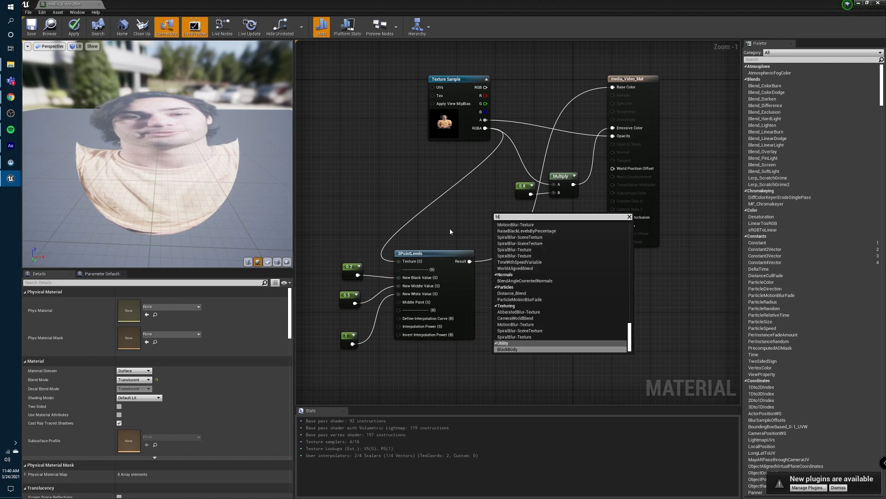
key(Up)
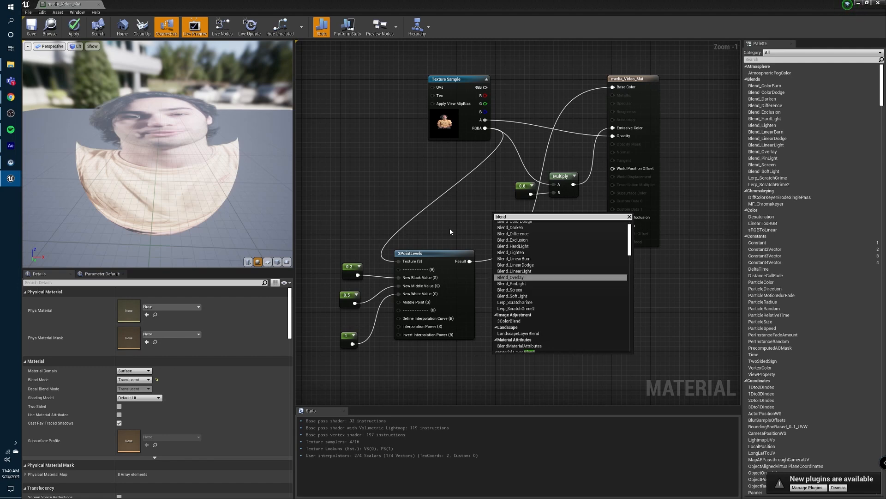
key(Return)
drag(485, 127, 497, 224)
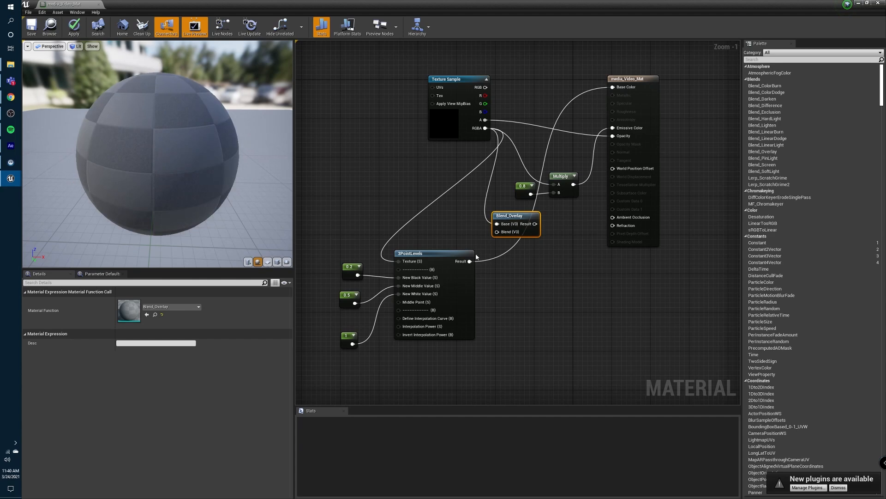
drag(469, 261, 614, 87)
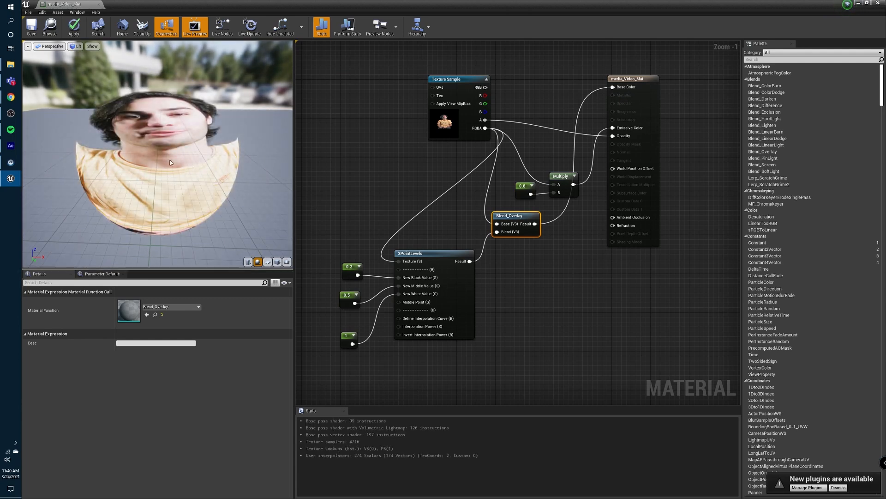
Set the New White Value constant of the 3PointLevels node to 0.8, and apply and save the material.
click(348, 339)
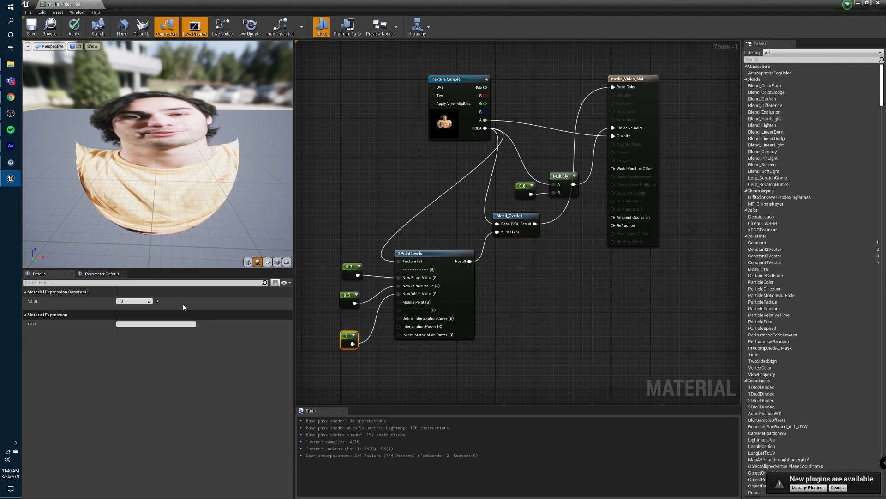
drag(133, 301, 131, 301)
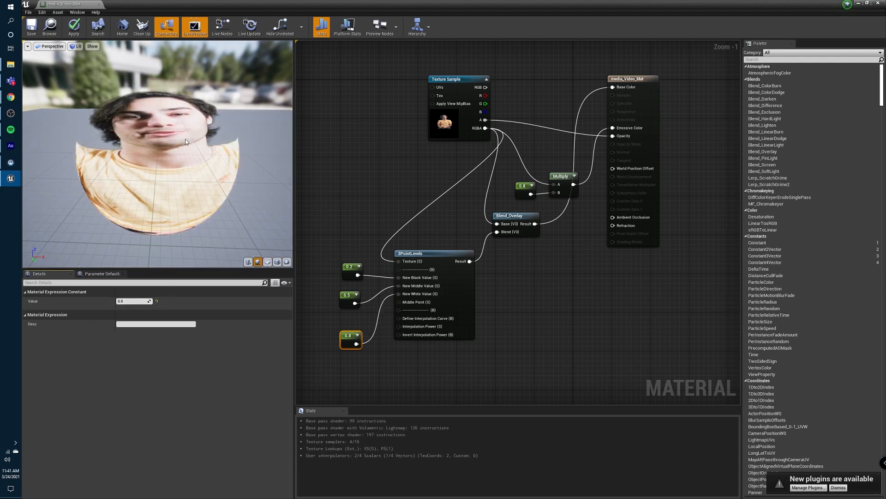
scroll(186, 142, up, 3)
click(69, 28)
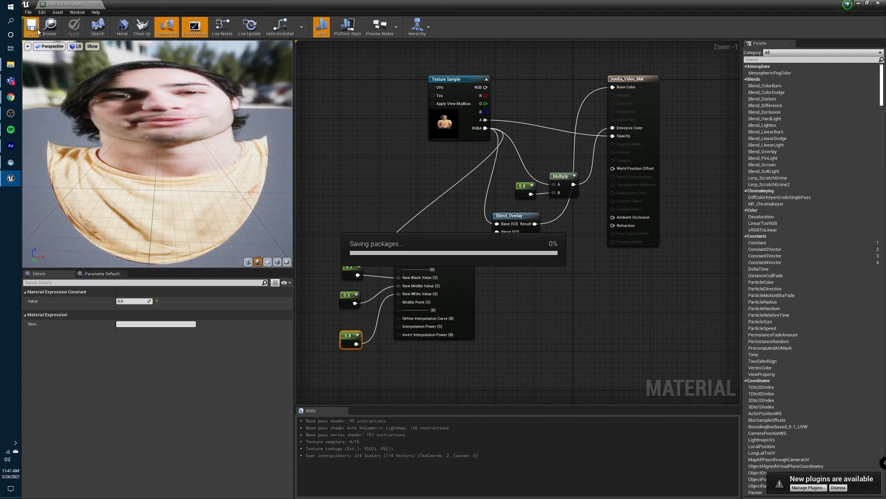
Examine how the seated subject with the adjusted material looks in the bench scene.
click(98, 5)
right_drag(323, 185, 287, 178)
key(d)
key(d)
key(w)
key(s)
right_drag(184, 288, 195, 302)
Set the New White Value constant in media_Video_Mat to about 0.514, apply and save the material, and close its editor.
double_click(144, 376)
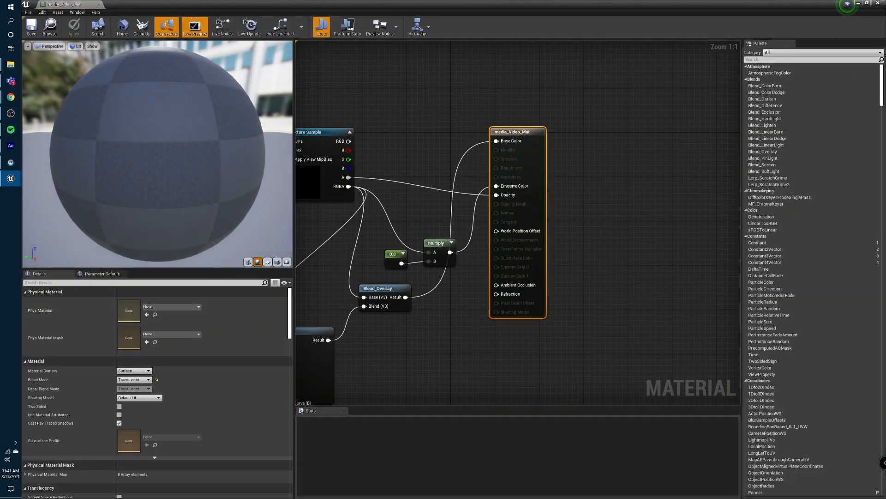
click(335, 365)
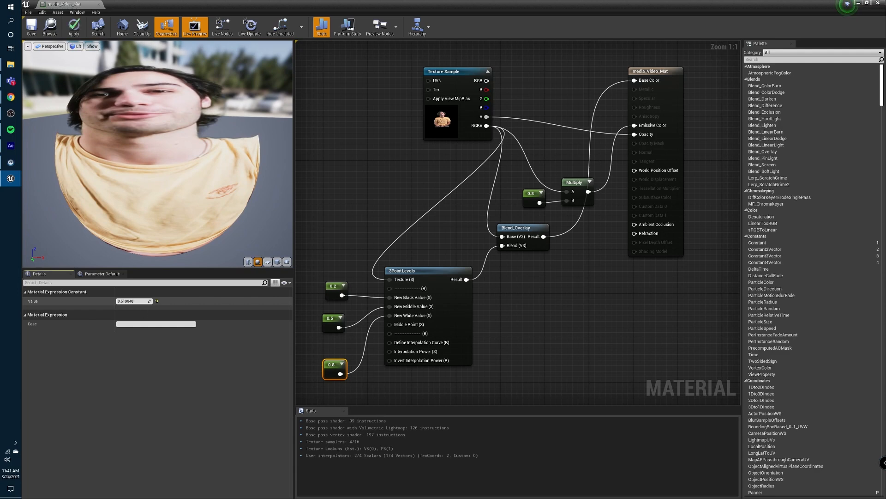
drag(133, 301, 131, 301)
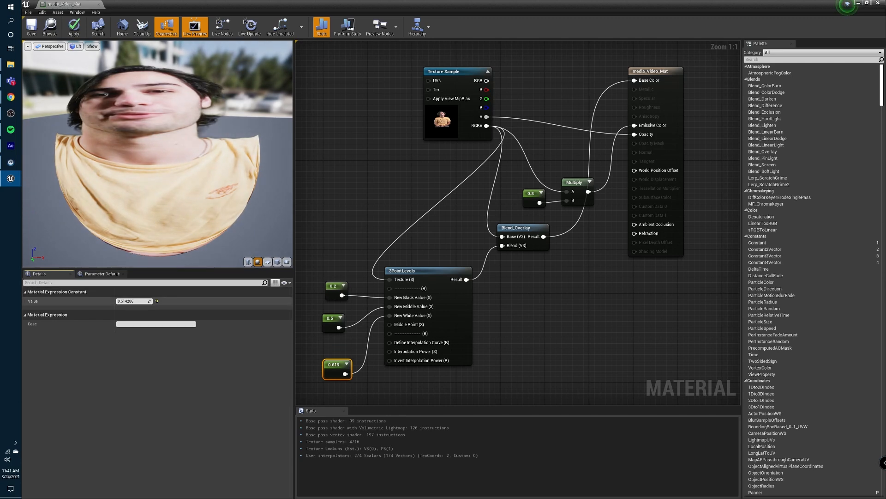
drag(133, 301, 131, 301)
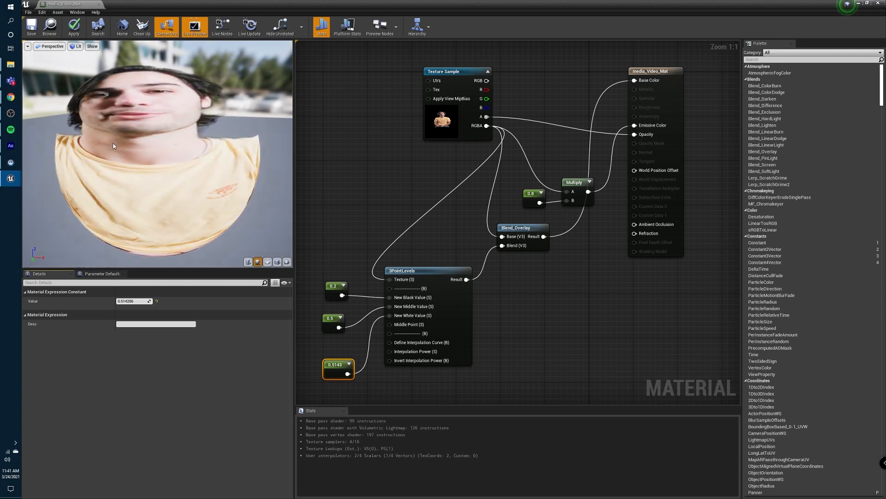
click(74, 27)
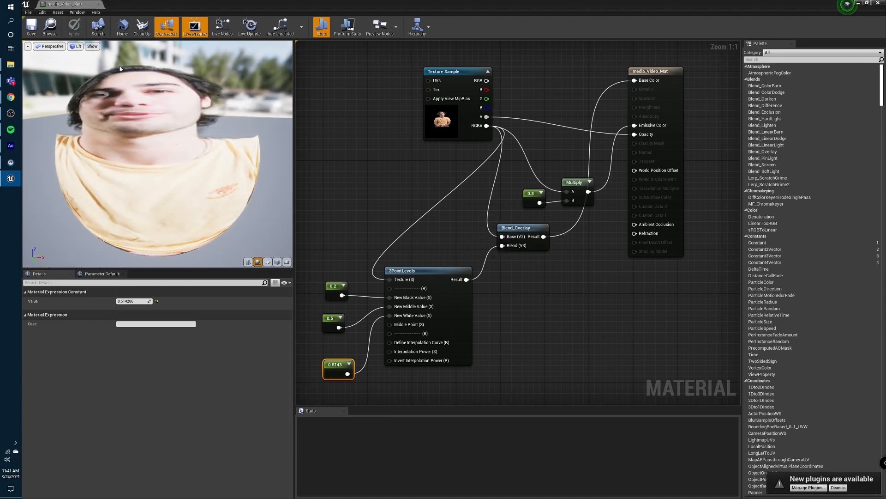
click(35, 33)
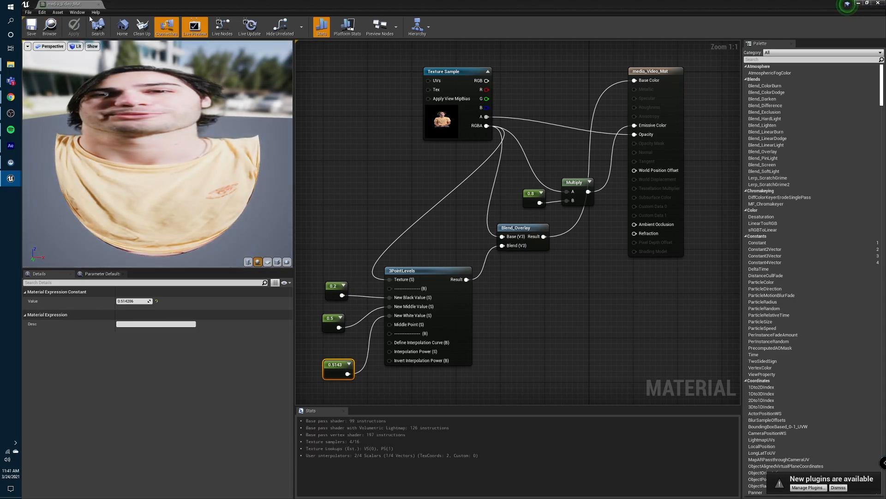
click(98, 4)
Search the World Outliner for the post process volume.
right_drag(395, 125, 293, 93)
key(w)
key(s)
key(s)
drag(734, 30, 640, 41)
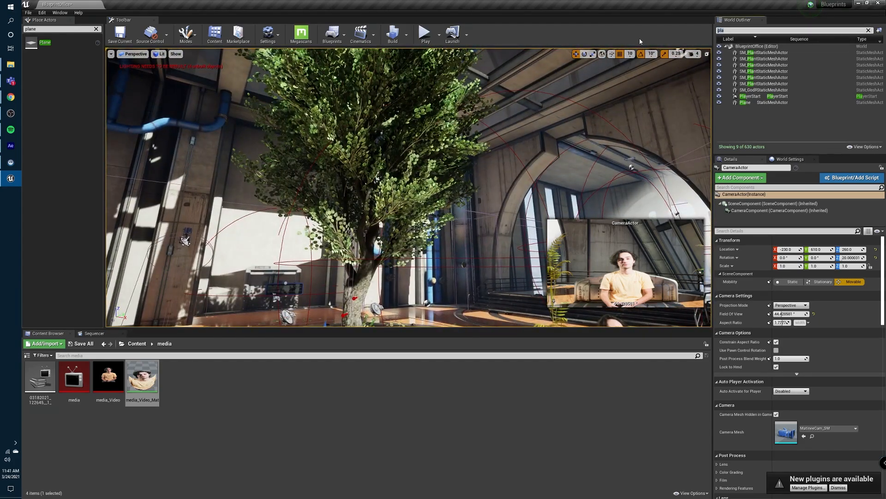
text(pos)
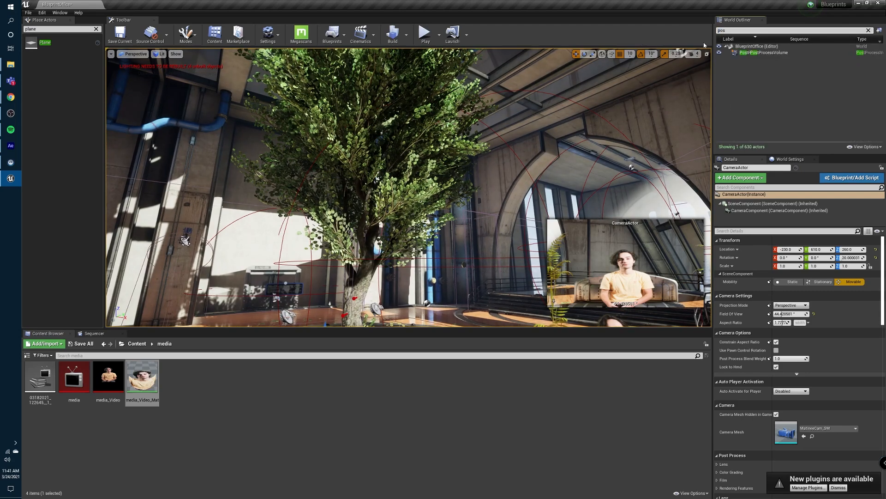
click(742, 52)
Filter the CameraActor's details for white balance and set Temp to about 7786.7 and Tint to about 0.152.
mouse_move(433, 200)
right_down()
mouse_move(474, 245)
mouse_move(436, 201)
right_up()
click(231, 193)
right_drag(318, 175, 545, 236)
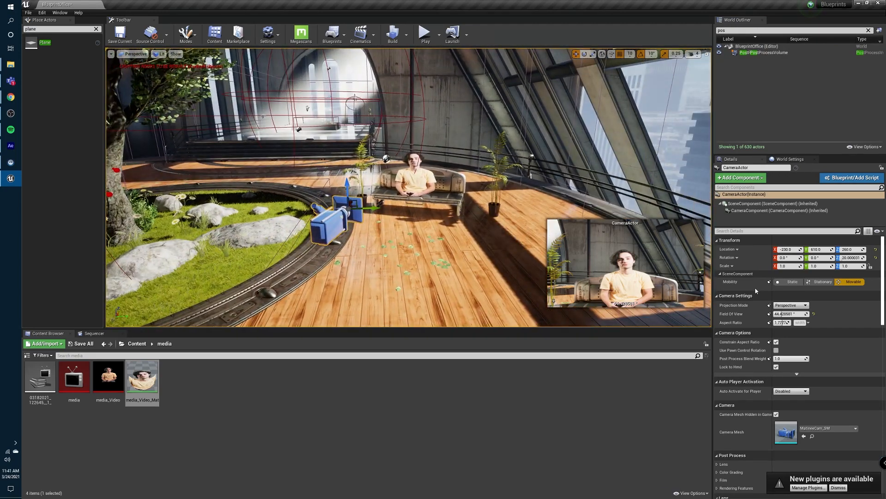
click(775, 231)
text(whi)
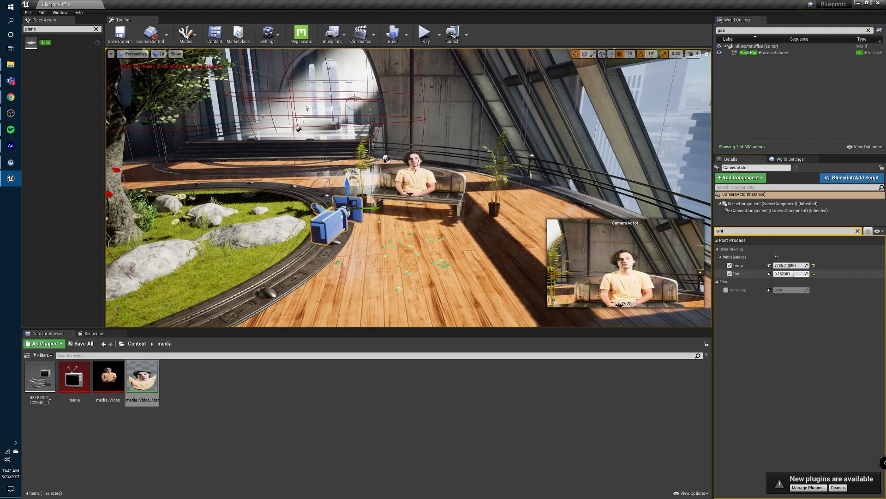
Select the BP_Security_Camera_Tracking9 actor in the dark part of the room and move it out into the atrium.
key(w)
right_drag(498, 199, 258, 214)
key(d)
key(w)
click(370, 173)
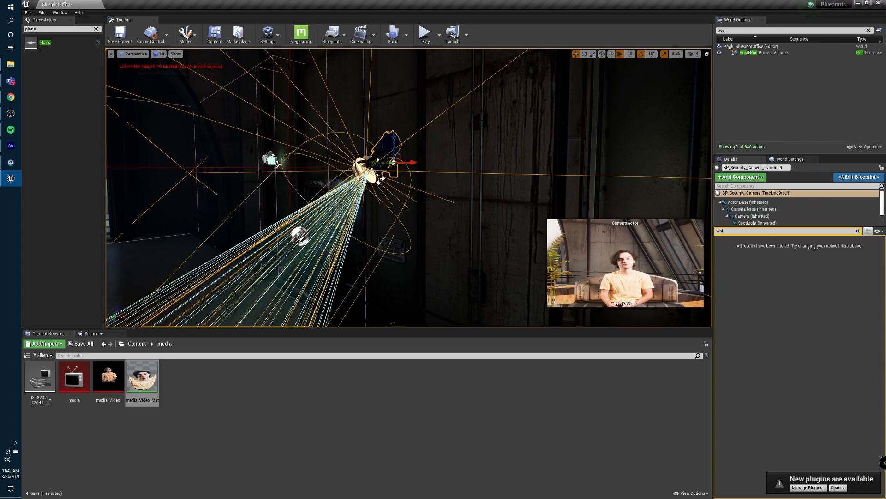
mouse_move(369, 173)
right_down()
mouse_move(335, 173)
mouse_move(365, 178)
right_up()
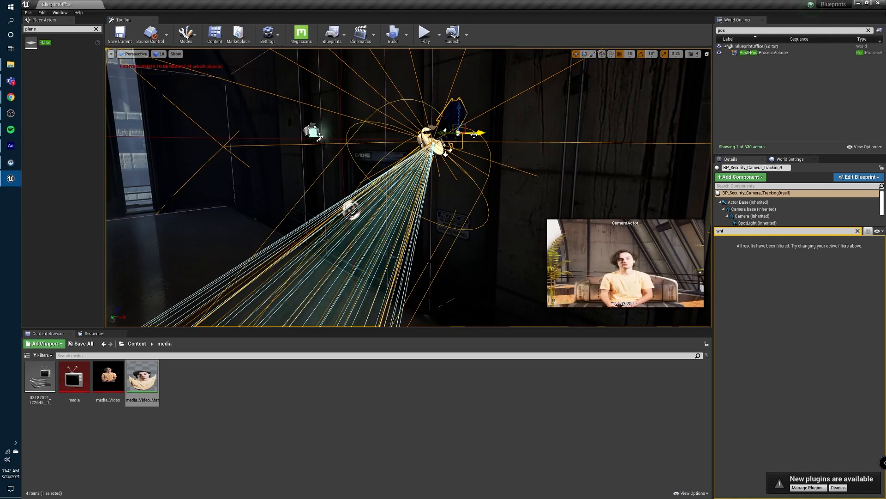
right_drag(364, 178, 368, 171)
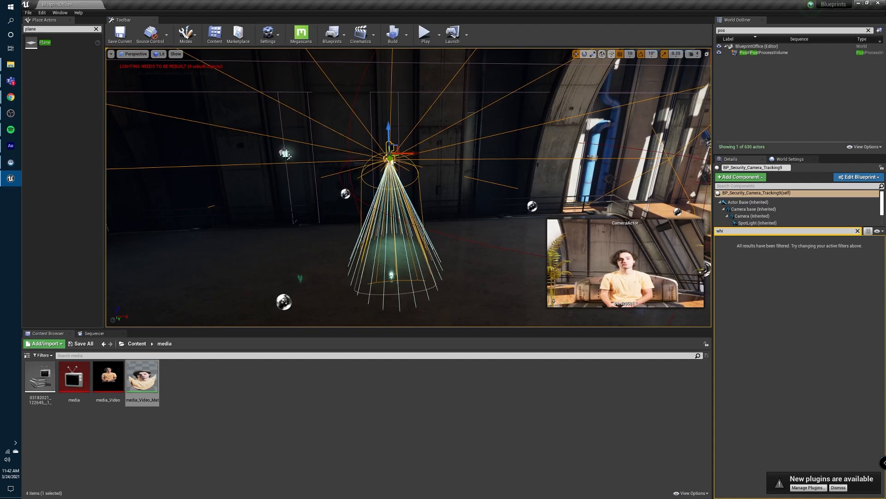
drag(414, 152, 693, 151)
right_drag(693, 151, 790, 153)
right_drag(415, 185, 393, 198)
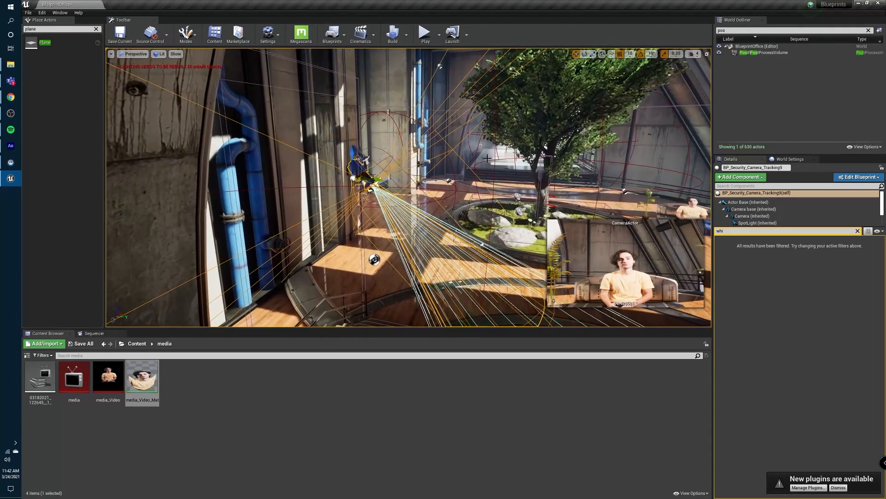
drag(382, 174, 516, 181)
right_drag(517, 180, 633, 185)
Move the security camera past the tree so that its spotlight shines on the subject on the bench.
key(e)
drag(286, 200, 437, 189)
mouse_move(452, 226)
right_down()
mouse_move(425, 225)
mouse_move(459, 228)
right_up()
drag(296, 193, 445, 159)
right_drag(445, 159, 503, 166)
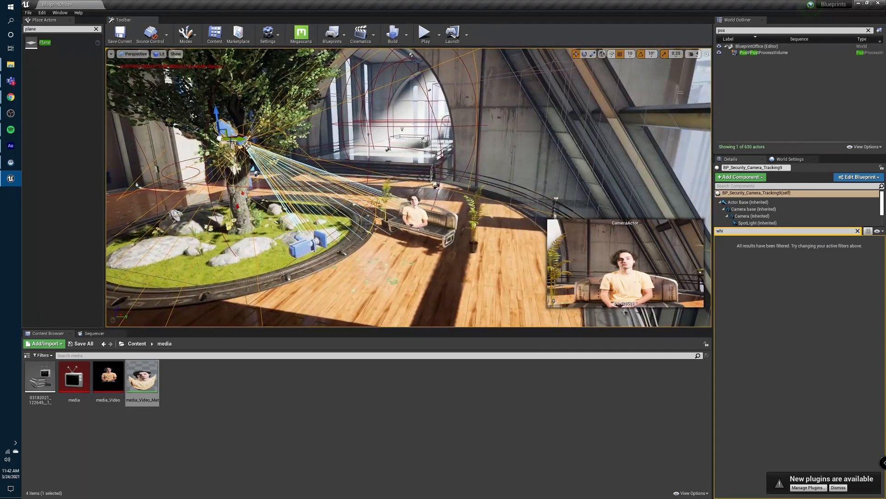
drag(246, 145, 348, 149)
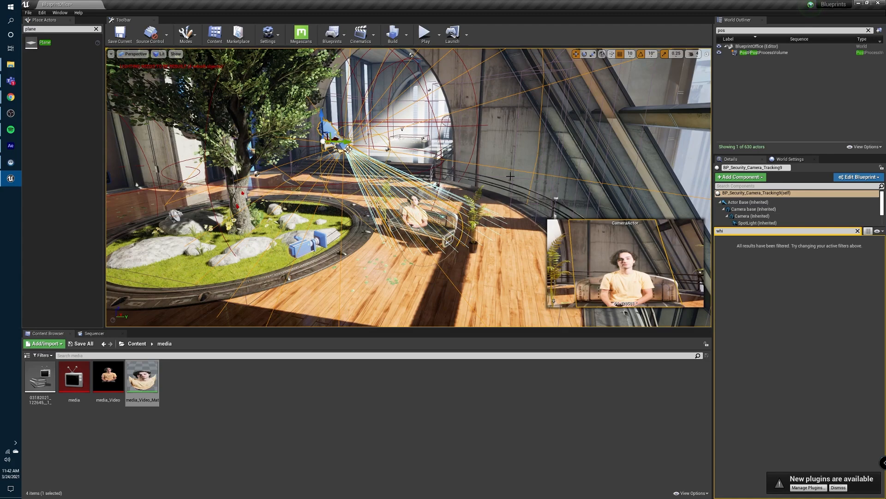
right_drag(348, 149, 369, 146)
Rotate the security camera to aim the opposite way and move it to the window side of the bench.
key(e)
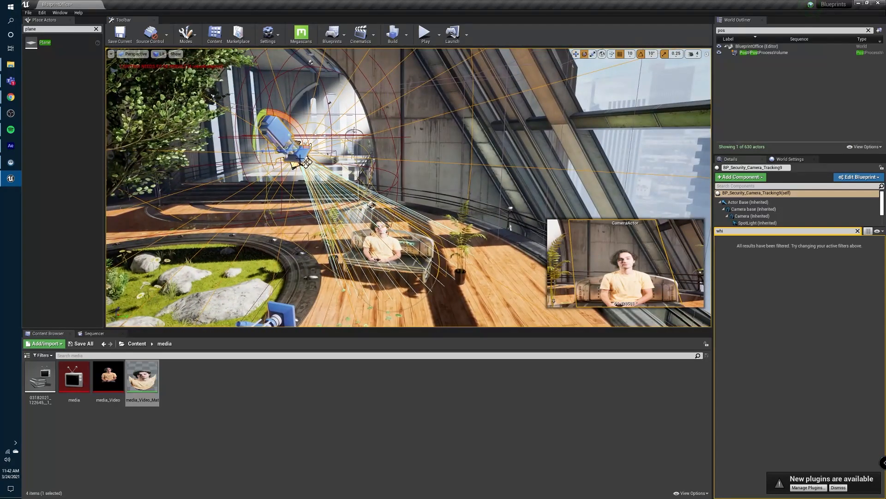
drag(283, 150, 252, 163)
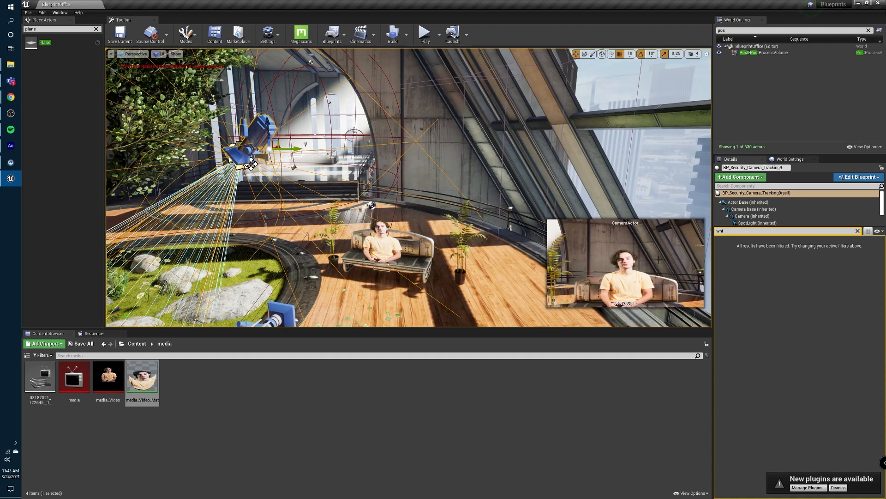
drag(293, 146, 526, 148)
mouse_move(527, 191)
mouse_down()
mouse_move(539, 194)
mouse_move(531, 195)
mouse_up()
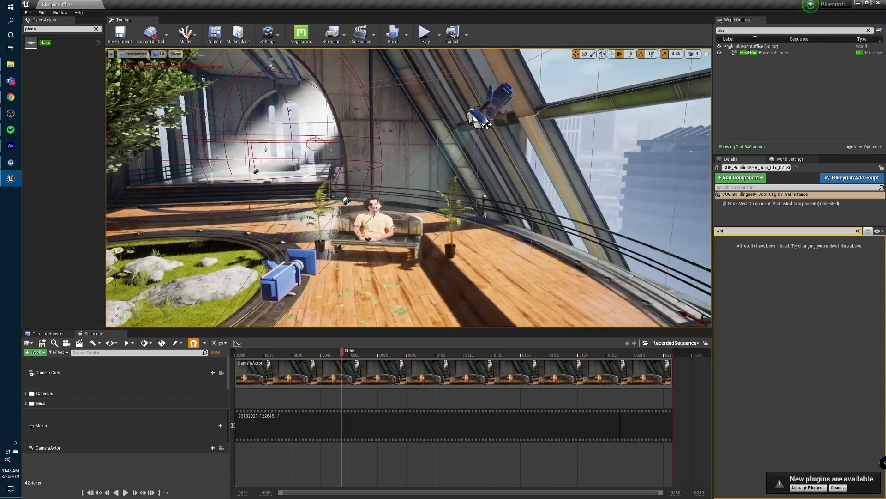
right_drag(456, 115, 453, 104)
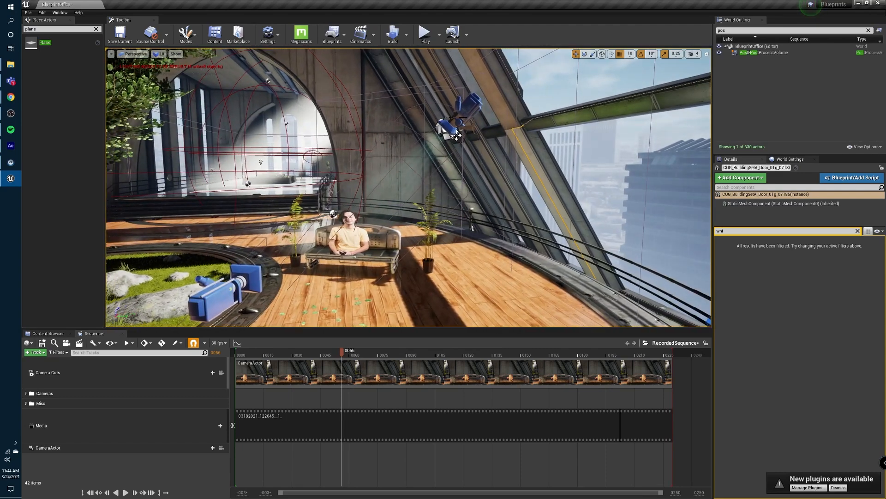
Try to delete the security camera, decline the deletion, and move it away from the windows back toward the tree.
click(456, 135)
key(Delete)
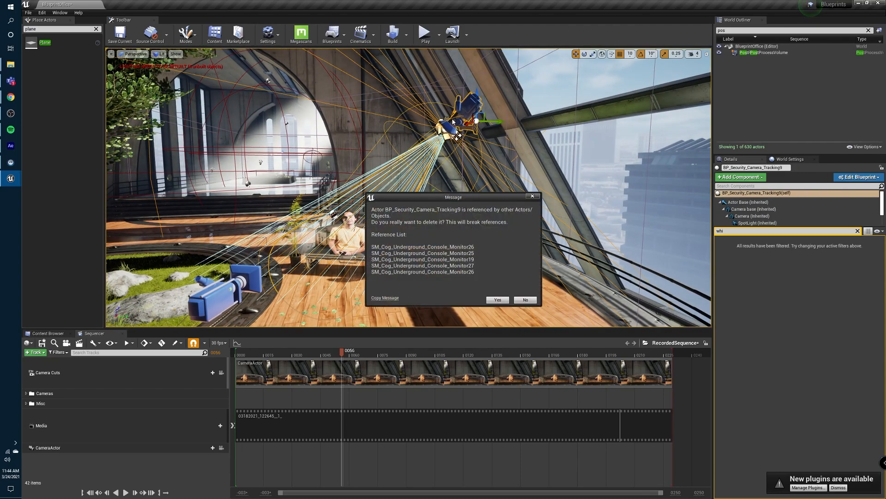
click(526, 300)
drag(492, 121, 170, 166)
key(w)
right_drag(409, 188, 489, 164)
right_drag(447, 120, 570, 127)
Select the BP_GodRay6 actor near the slanted windows, shift it toward the bench and lower it.
click(479, 138)
drag(480, 148, 196, 96)
key(w)
right_drag(196, 96, 143, 94)
key(w)
mouse_move(226, 183)
right_down()
mouse_move(210, 282)
mouse_move(225, 183)
right_up()
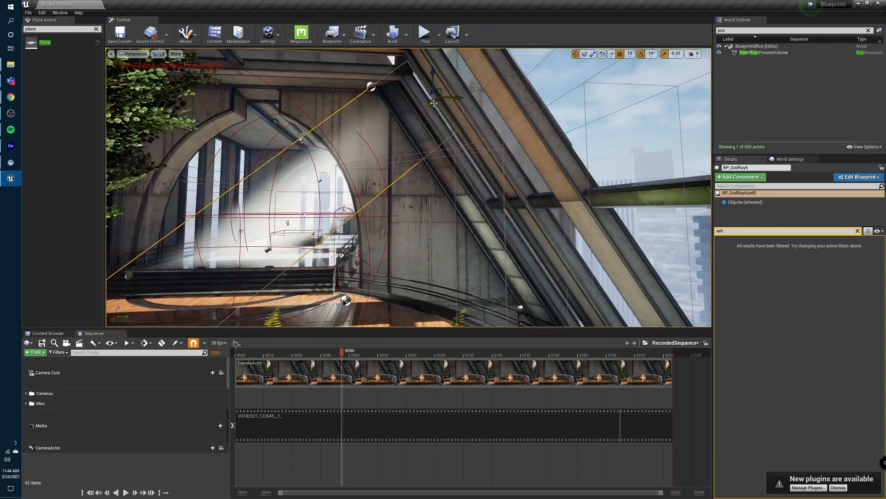
drag(430, 106, 438, 87)
key(s)
right_drag(439, 87, 415, 91)
drag(419, 75, 432, 146)
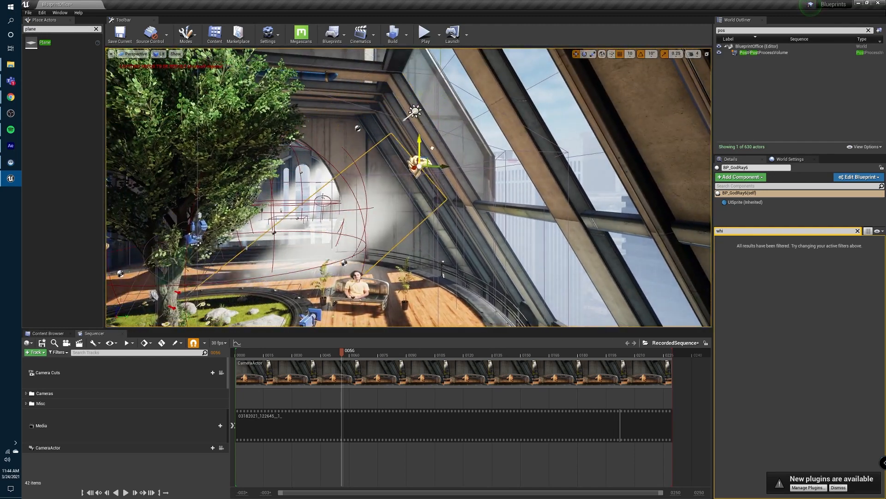
Check the shot in the CameraActor's preview and move the god ray back away from the bench.
click(314, 316)
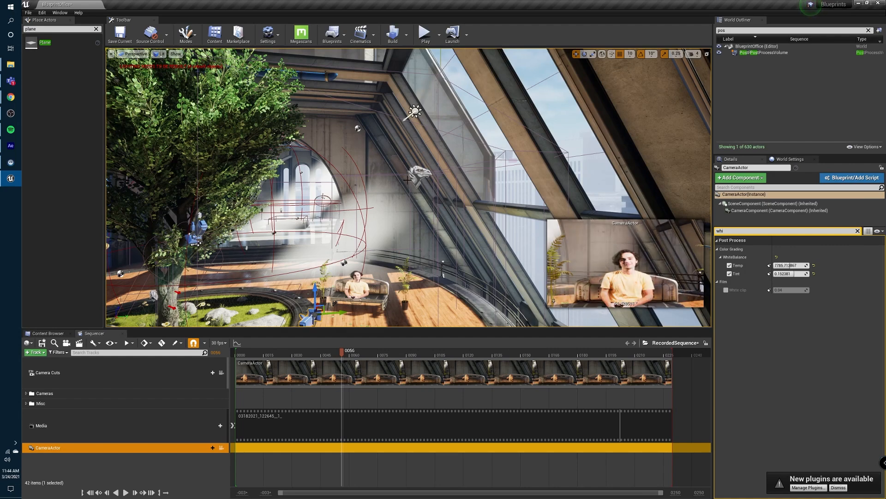
click(489, 179)
drag(515, 175, 471, 184)
mouse_move(501, 193)
right_down()
mouse_move(519, 195)
mouse_move(490, 193)
mouse_move(510, 191)
mouse_move(480, 203)
mouse_move(504, 194)
right_up()
right_drag(463, 154, 411, 171)
click(463, 154)
right_drag(234, 249, 225, 253)
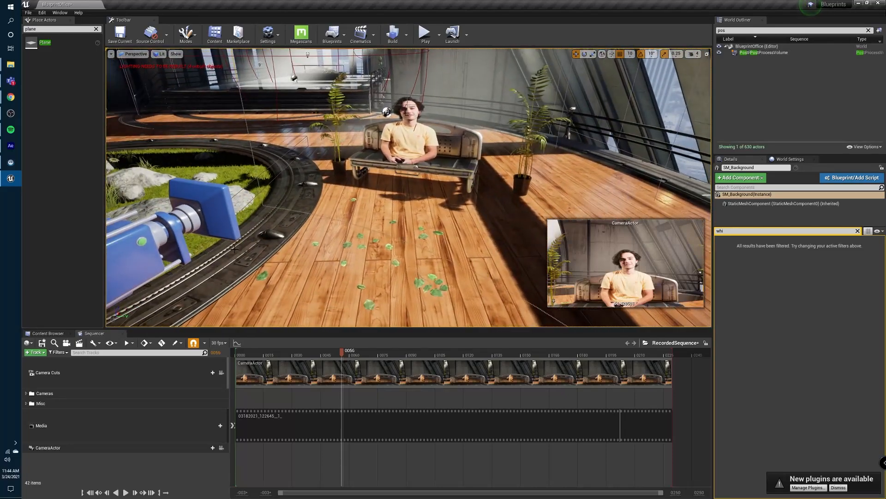
Lock the viewport to the sequence's camera cuts and move the playhead to frame 8.
click(222, 372)
drag(322, 354, 250, 359)
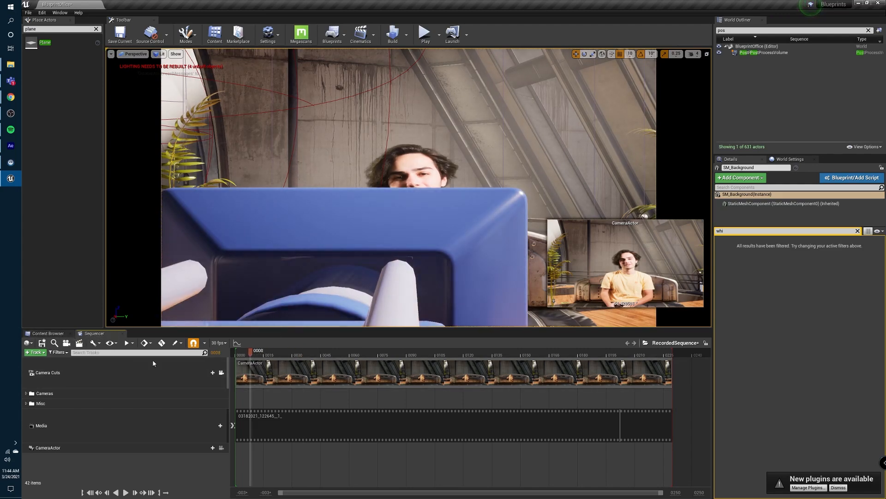
Leave the camera-cuts view, delete the extra CameraActor blocking the shot in front of the bench, and lock the viewport back to camera cuts.
click(222, 372)
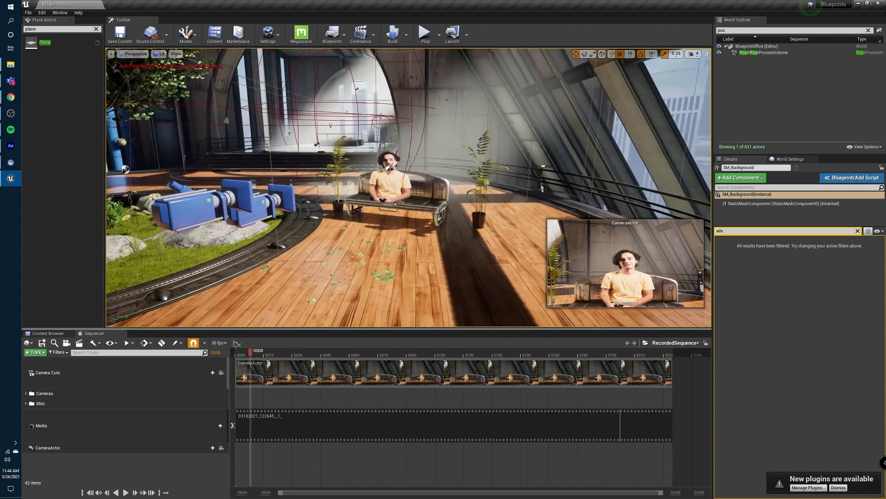
click(264, 209)
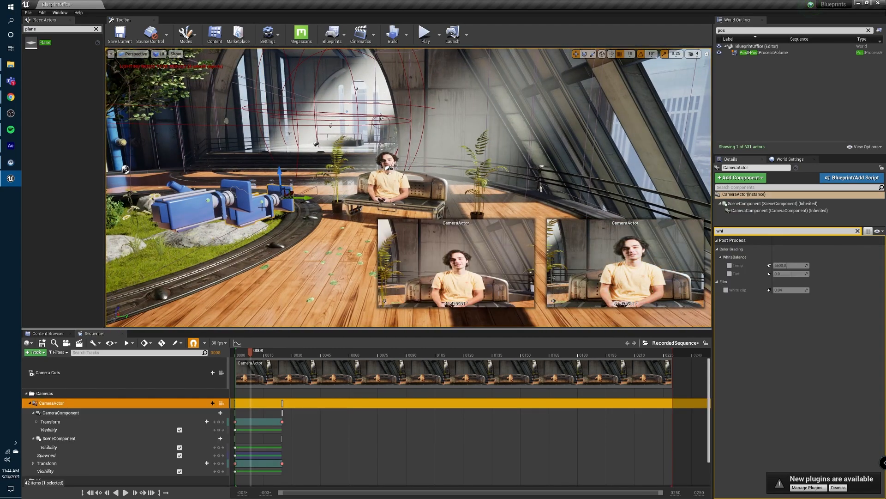
key(Delete)
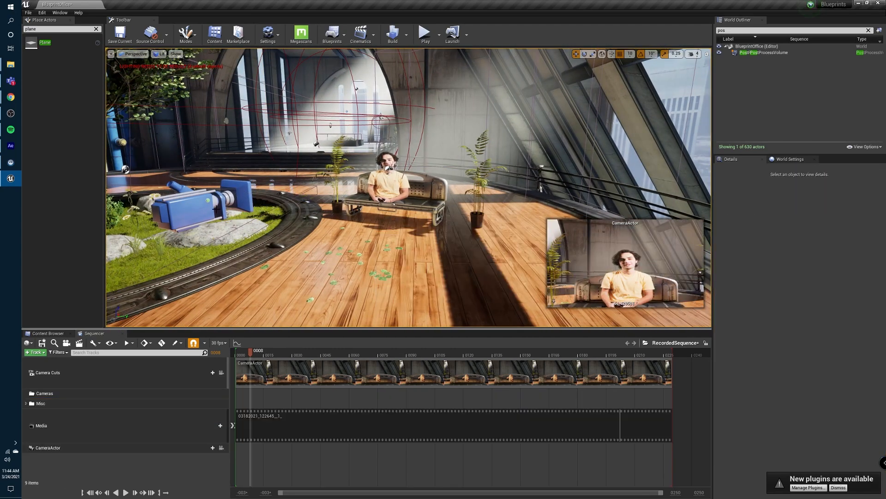
click(207, 207)
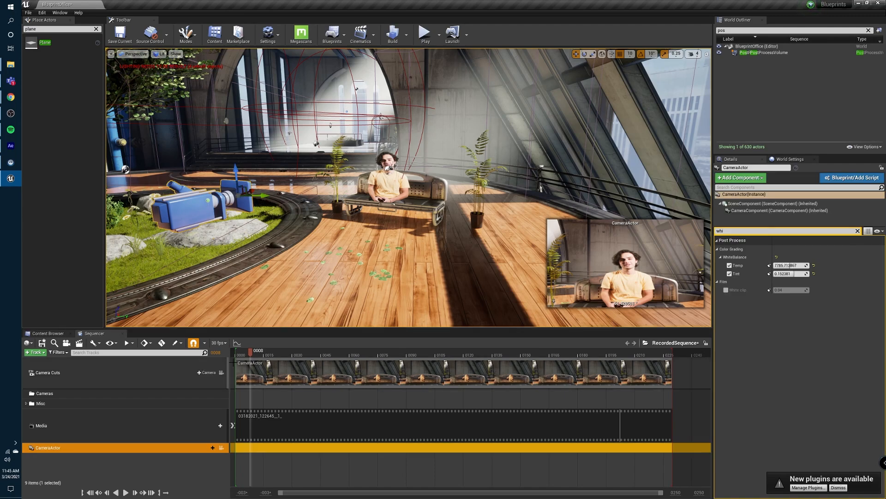
click(221, 372)
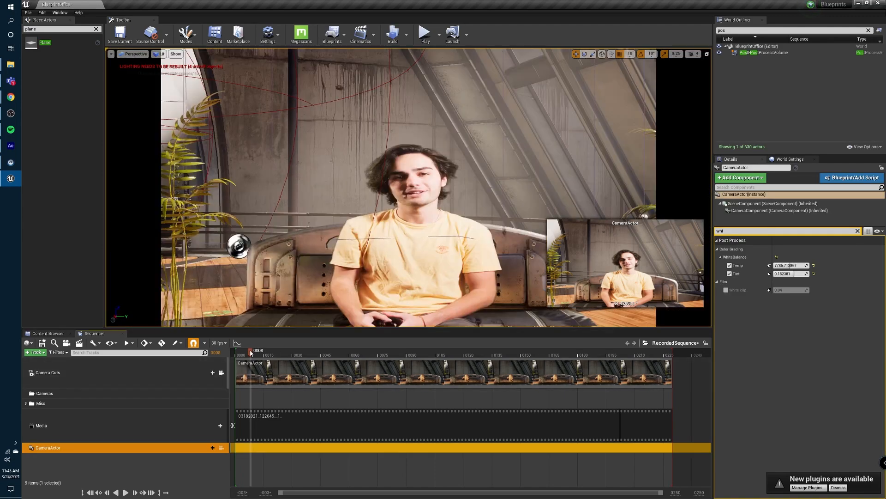
Play the sequence through the camera view to review the subject's movement on the bench.
key(space)
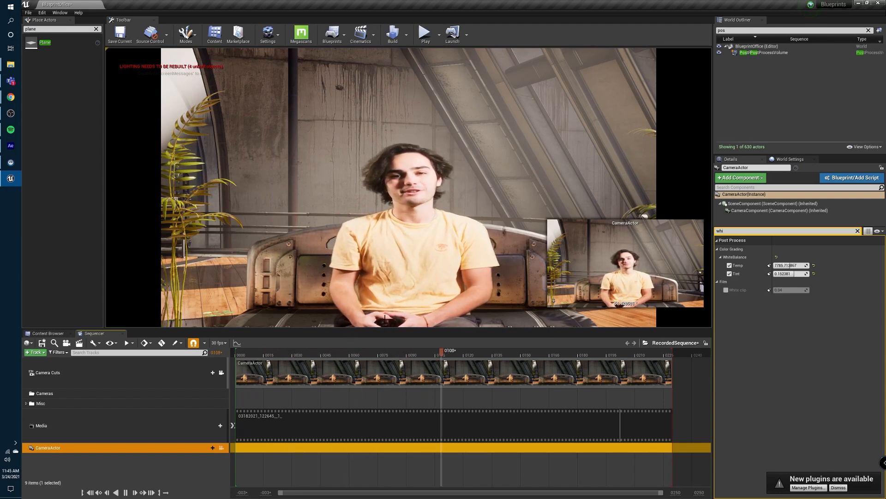
key(space)
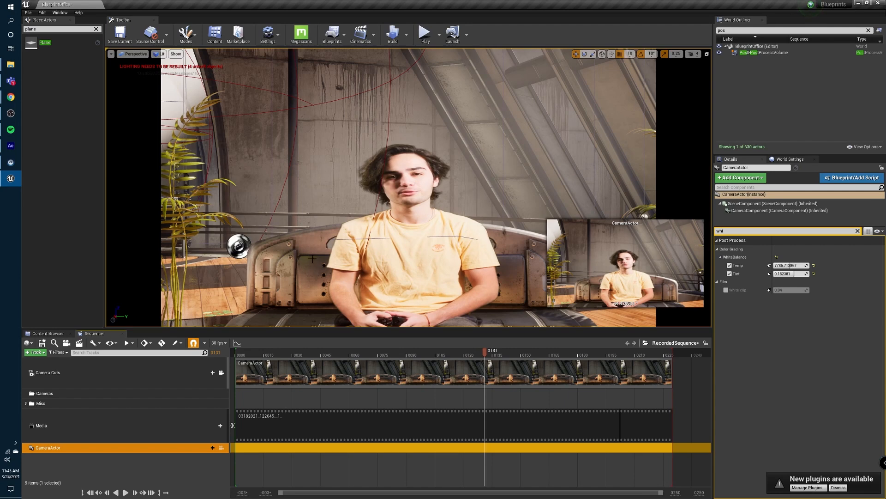
drag(312, 352, 254, 342)
key(space)
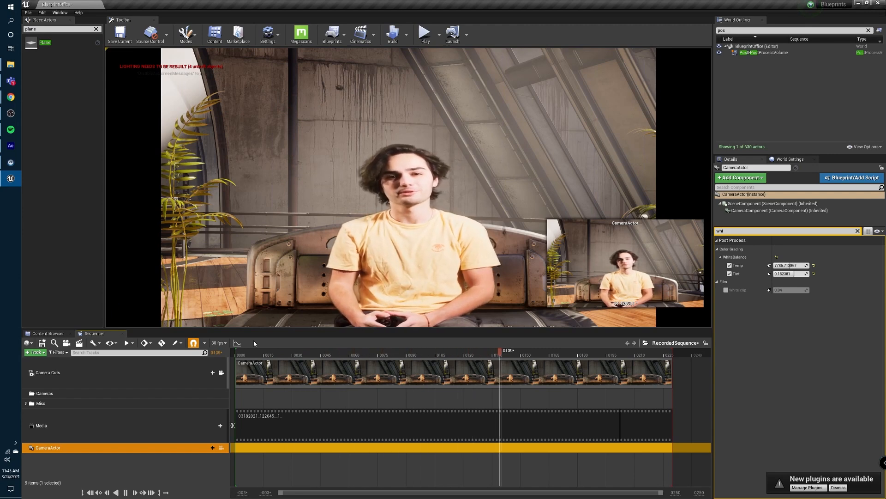
key(space)
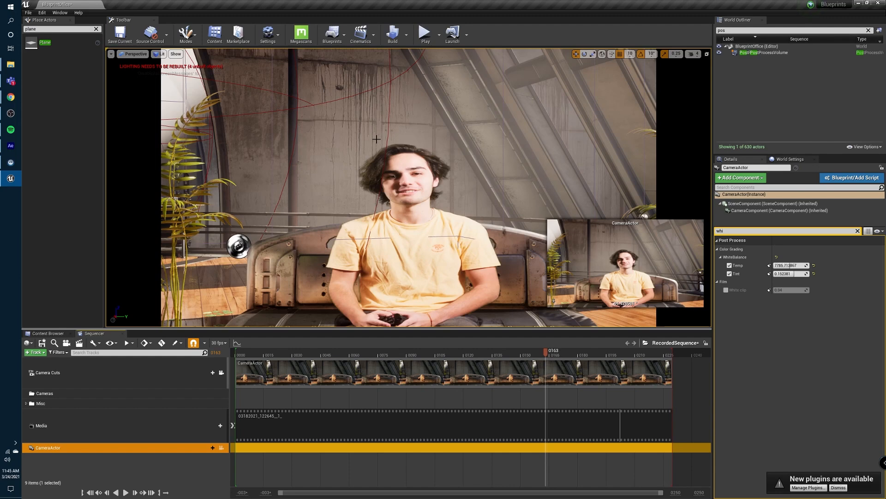
Set the sequence display rate to 60 fps, then scrub and play the shot to check its motion.
click(219, 343)
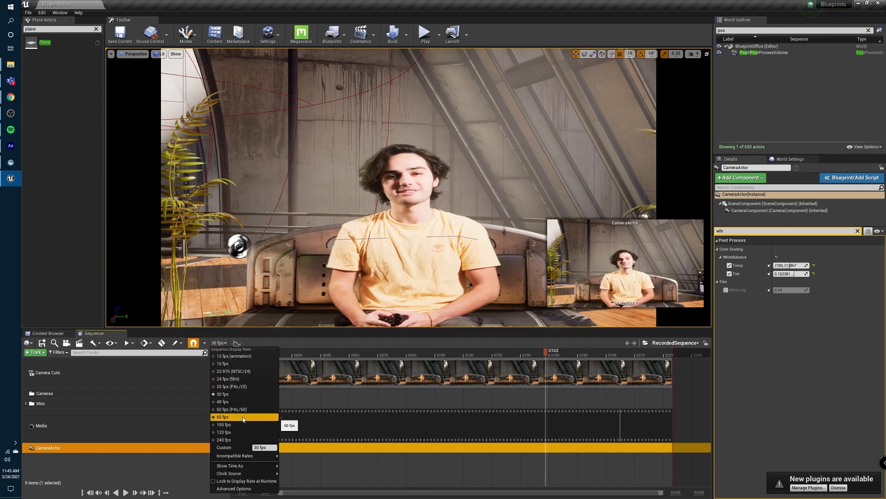
click(223, 417)
drag(285, 352, 273, 357)
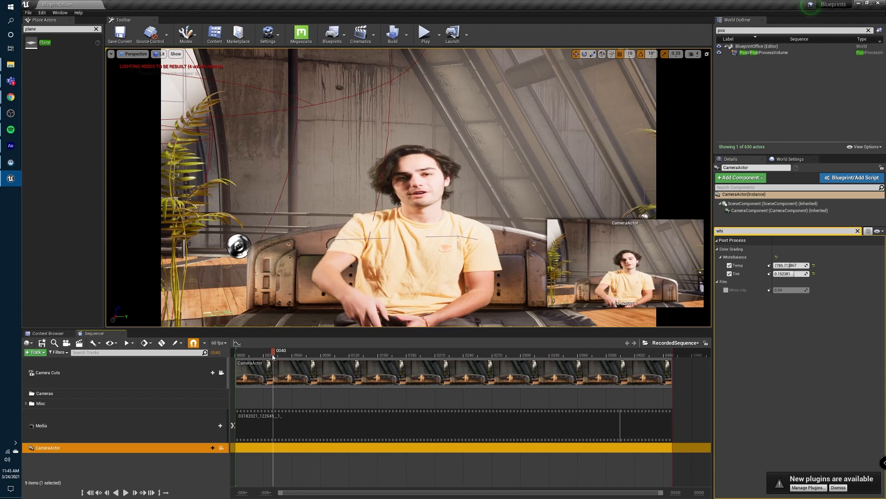
drag(255, 358, 396, 358)
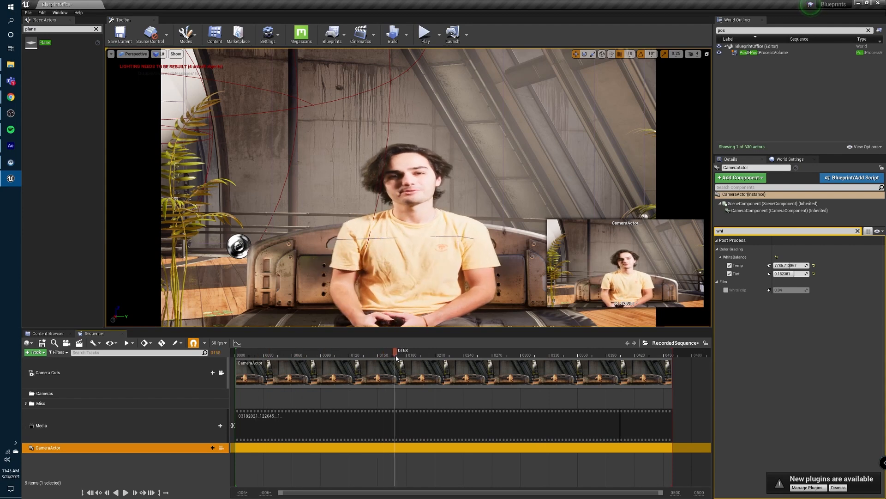
key(space)
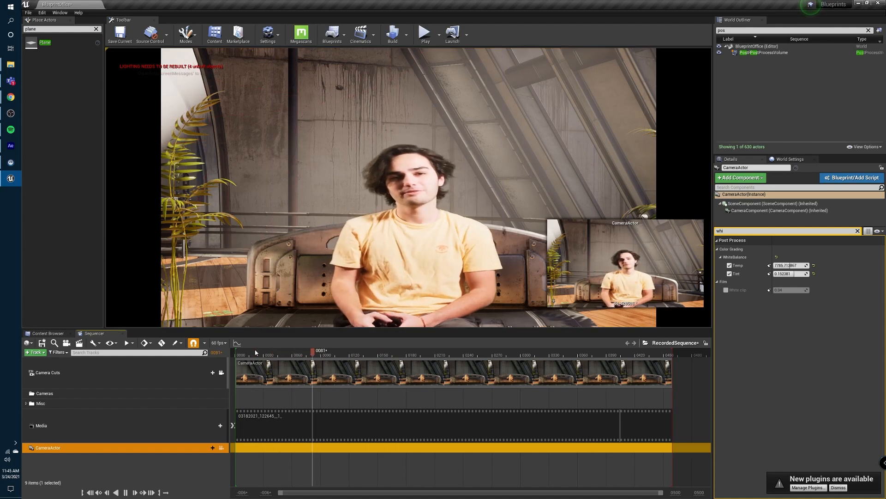
key(space)
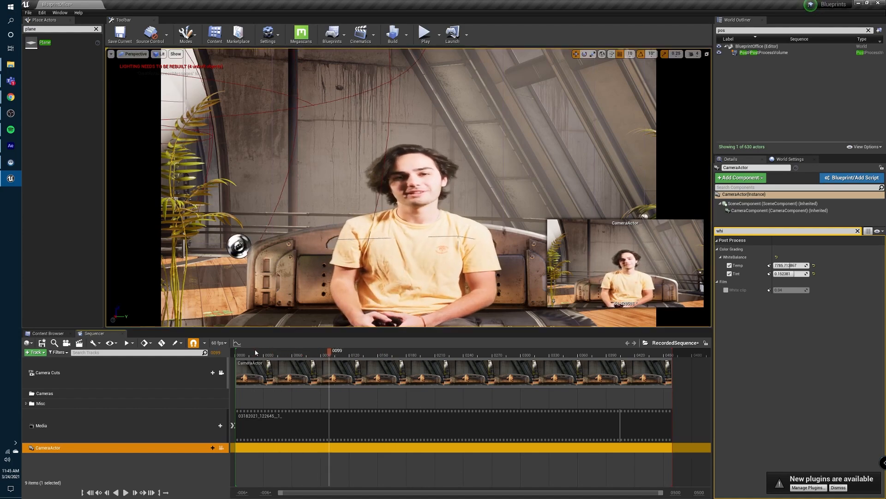
Open the movie render settings and set the output directory to folder 2 inside Desktop/vp101.
click(79, 343)
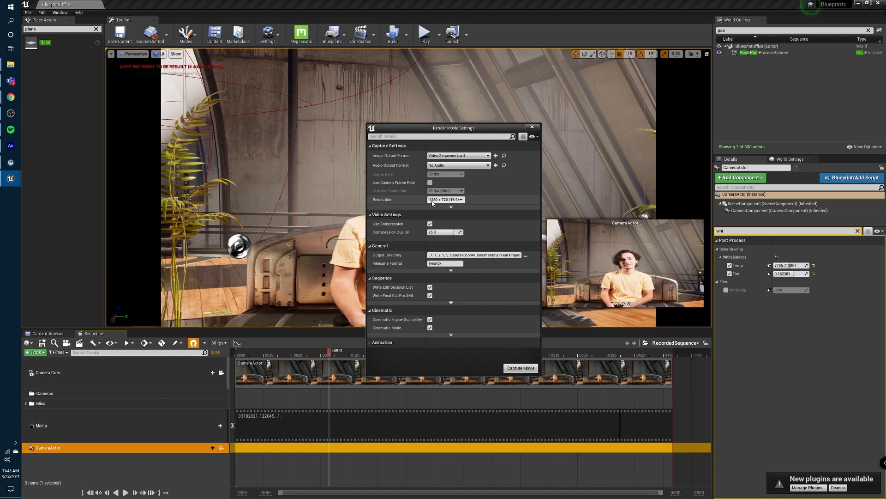
click(526, 255)
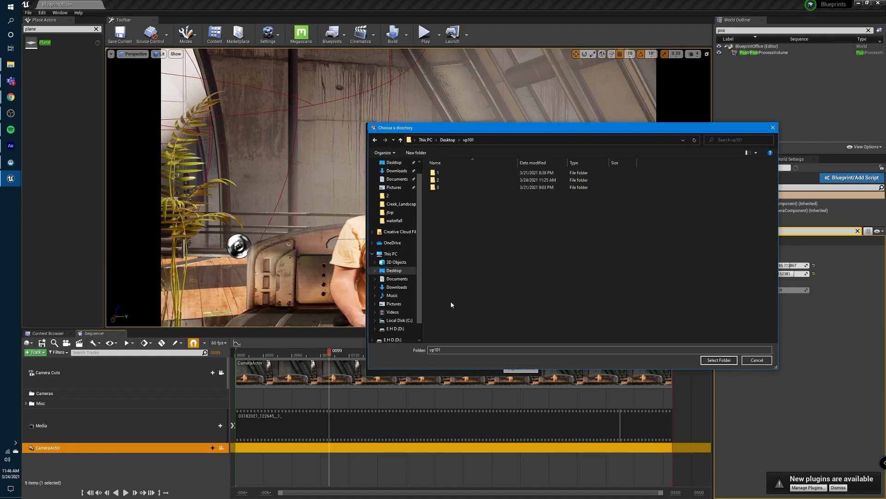
double_click(451, 181)
click(716, 360)
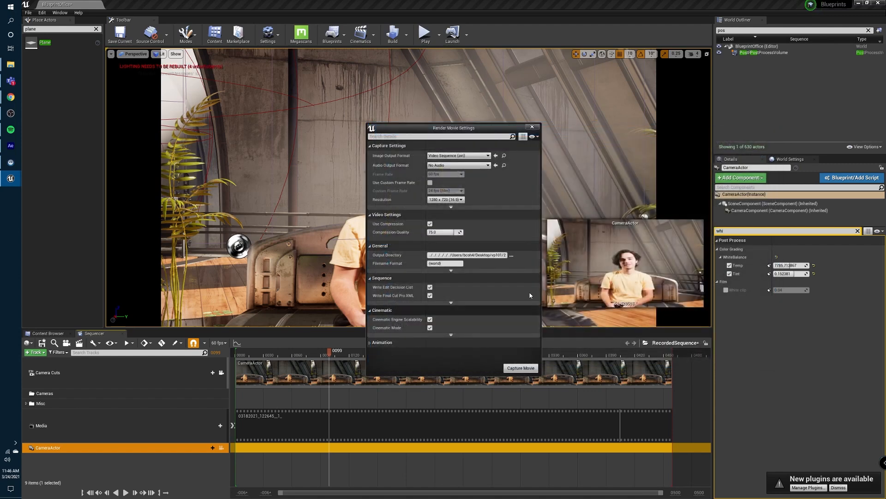
Enable a custom frame rate of 24 fps (film), set the resolution to 1920 x 1080, and turn off compression.
click(430, 183)
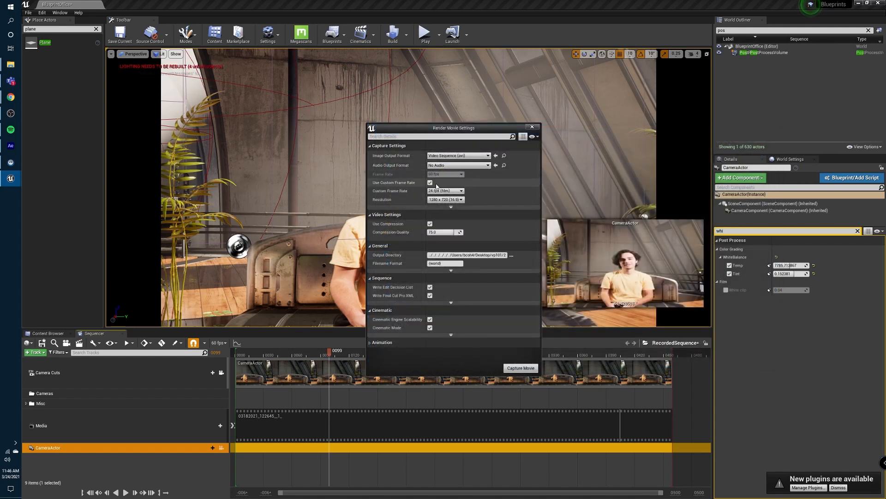
click(455, 199)
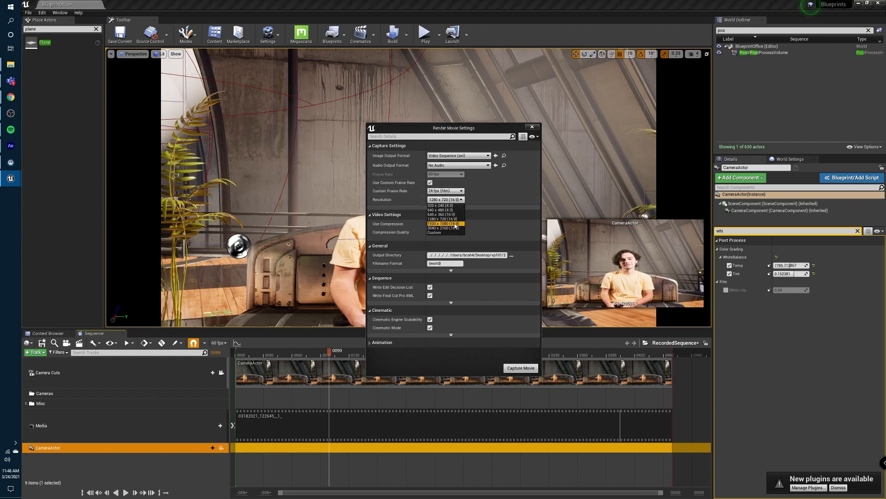
click(444, 225)
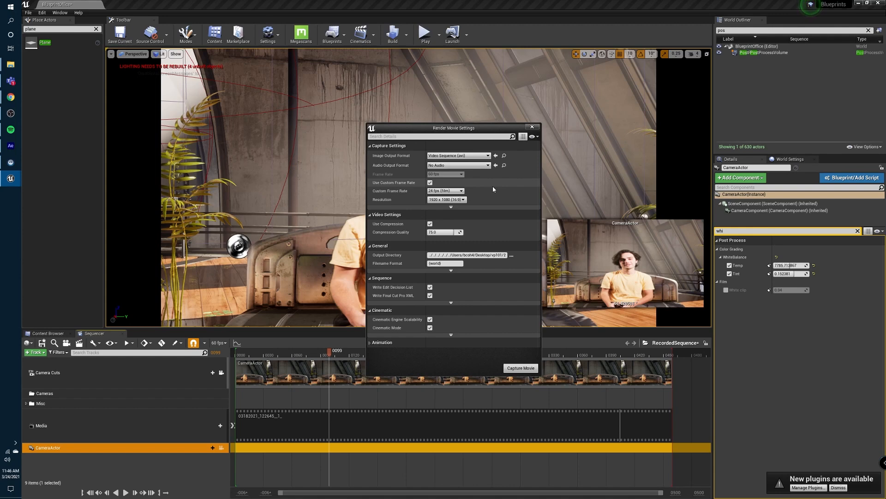
click(430, 224)
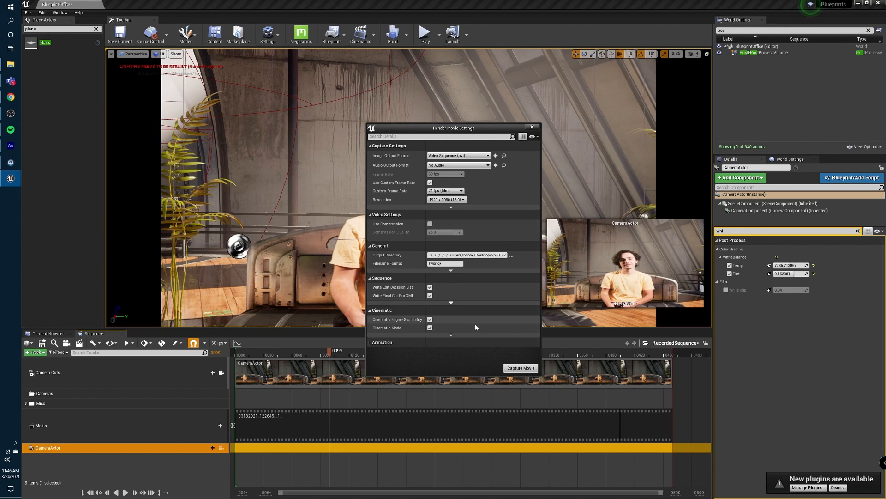
Capture the movie, saving the BlueprintOffice level and RecordedSequence, and open the rendered BlueprintOffice video from the capture folder.
click(515, 367)
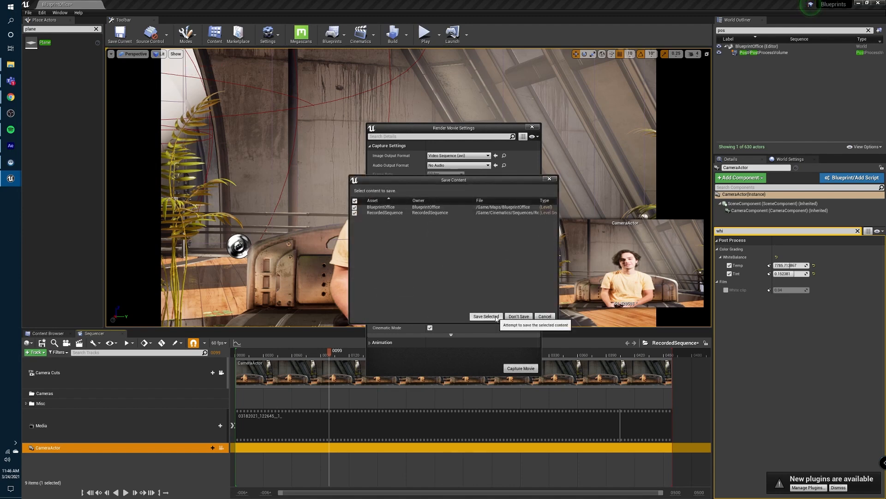
click(487, 319)
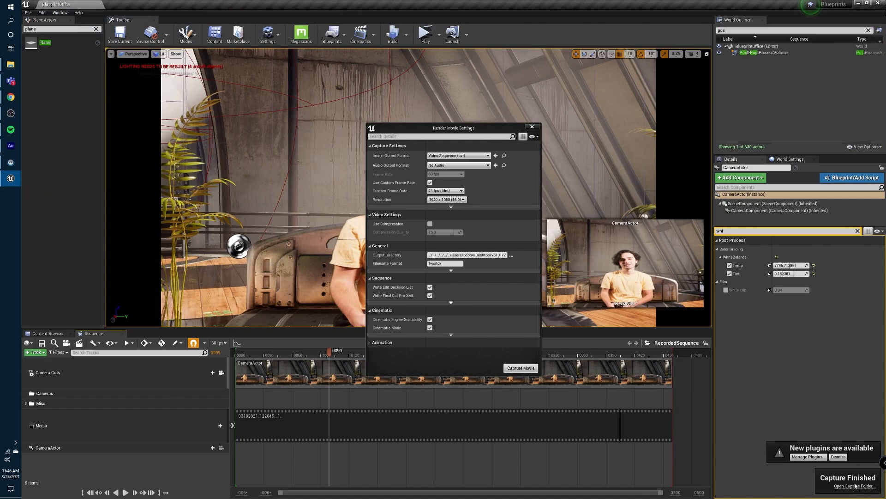
click(855, 485)
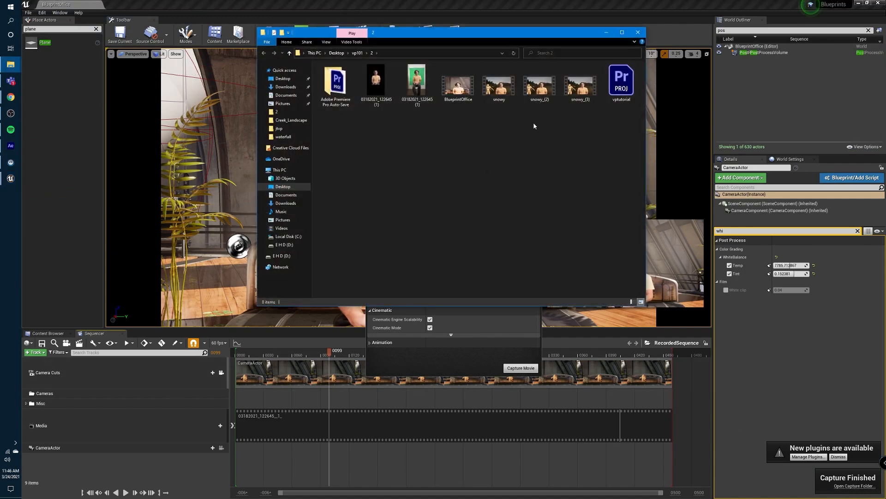
double_click(459, 92)
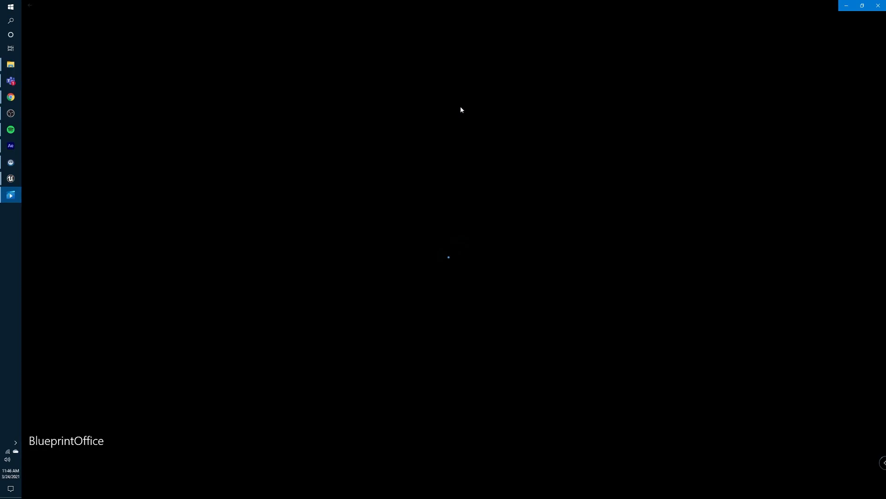
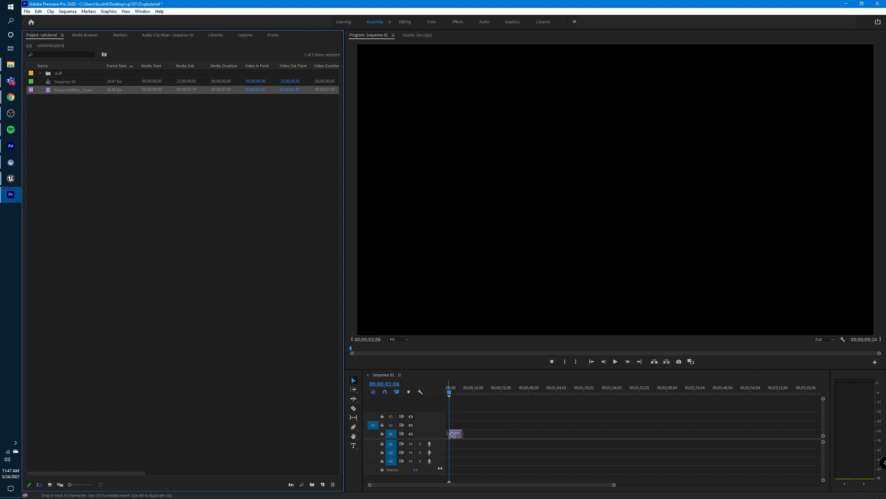
In Premiere Pro, place the BlueprintOffice render on track V1 of Sequence 01, keeping the existing sequence settings, and align it to the sequence start.
drag(451, 434, 472, 434)
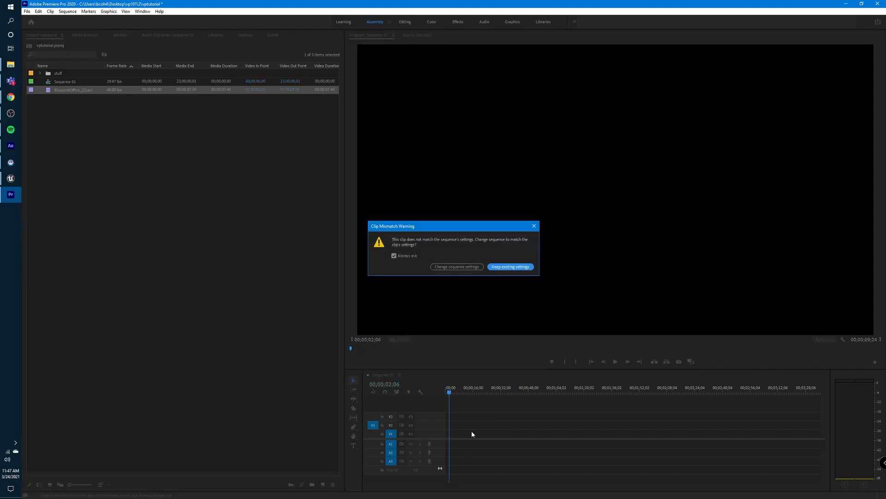
click(498, 267)
drag(459, 432, 445, 436)
drag(612, 487, 391, 485)
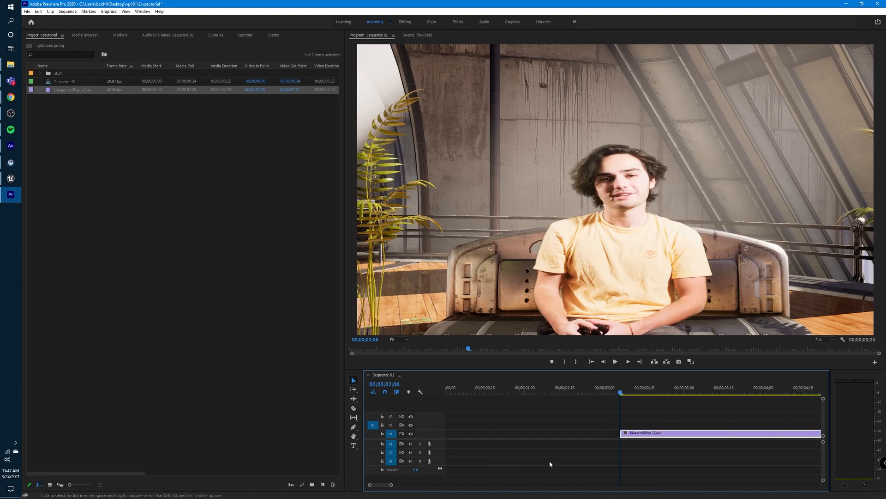
drag(661, 437, 486, 438)
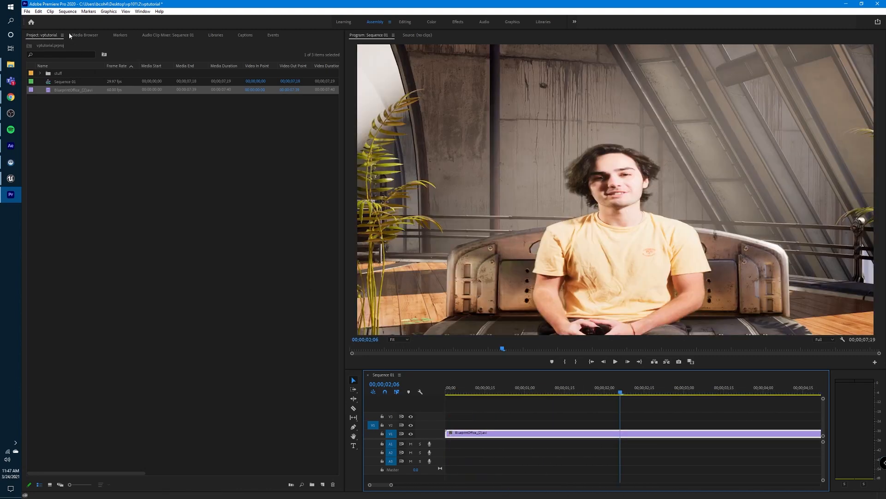
Render the preview of Sequence 01 and play back the clip.
click(65, 11)
click(70, 36)
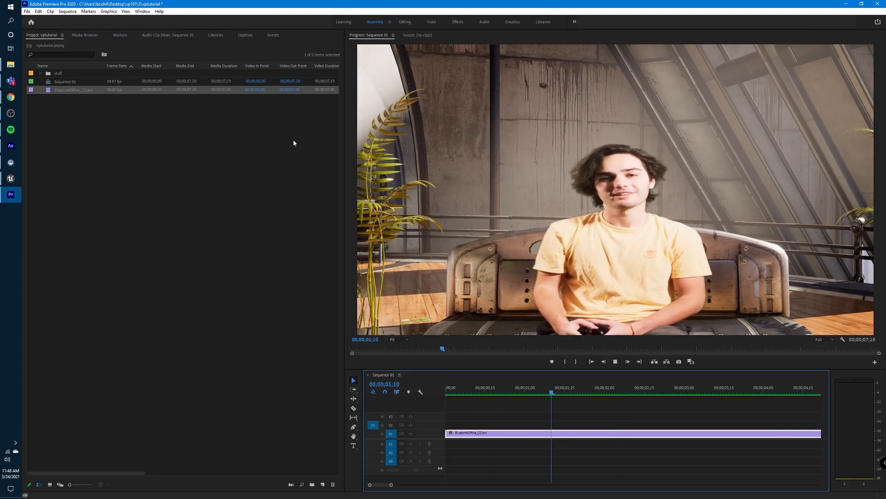
key(space)
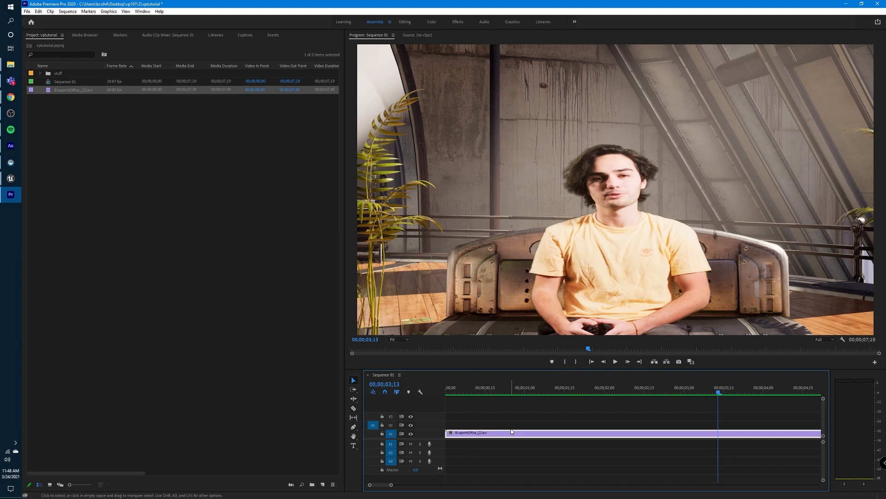
Set the BlueprintOffice clip's speed to 75% and play the slowed clip from near the sequence start.
right_click(518, 438)
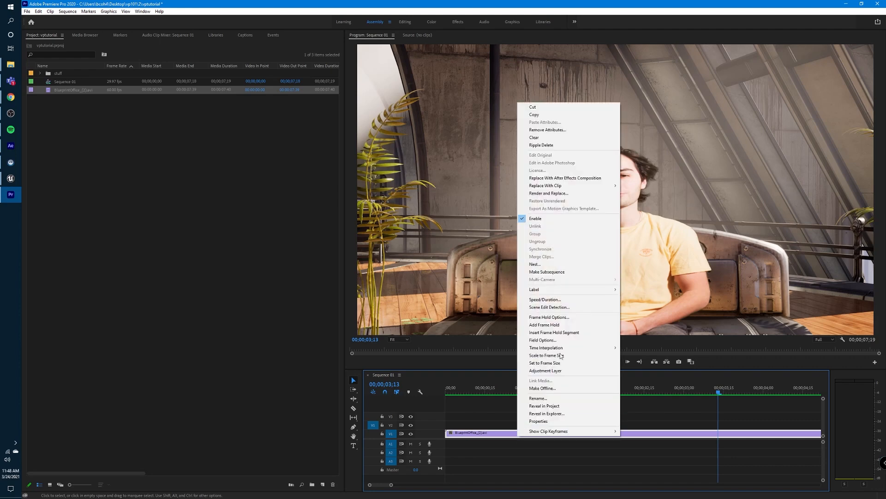
click(565, 307)
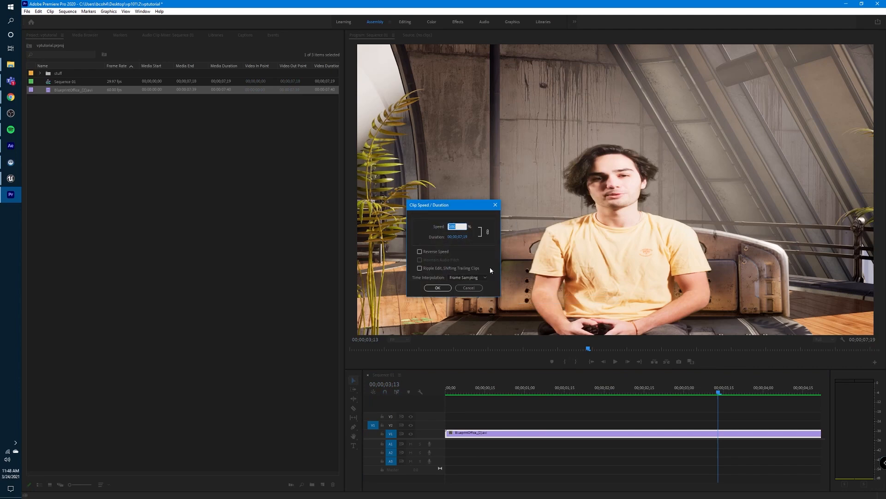
text(75)
key(Return)
drag(489, 388, 439, 388)
key(space)
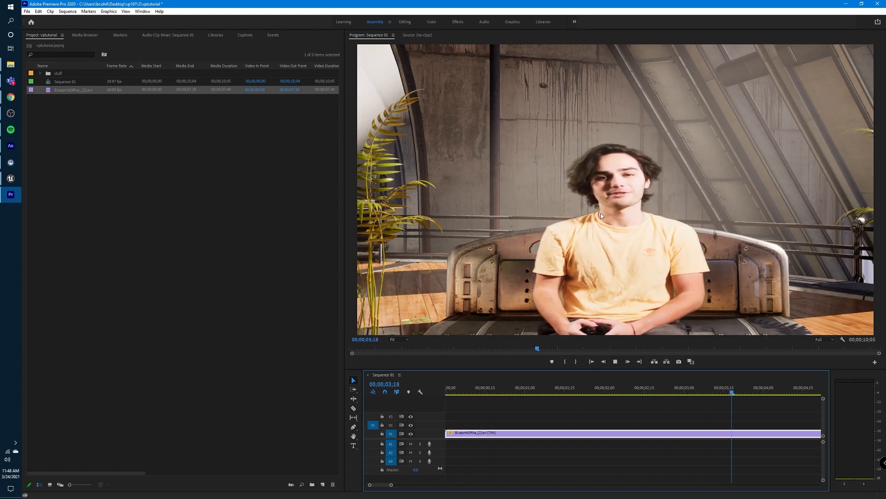
key(space)
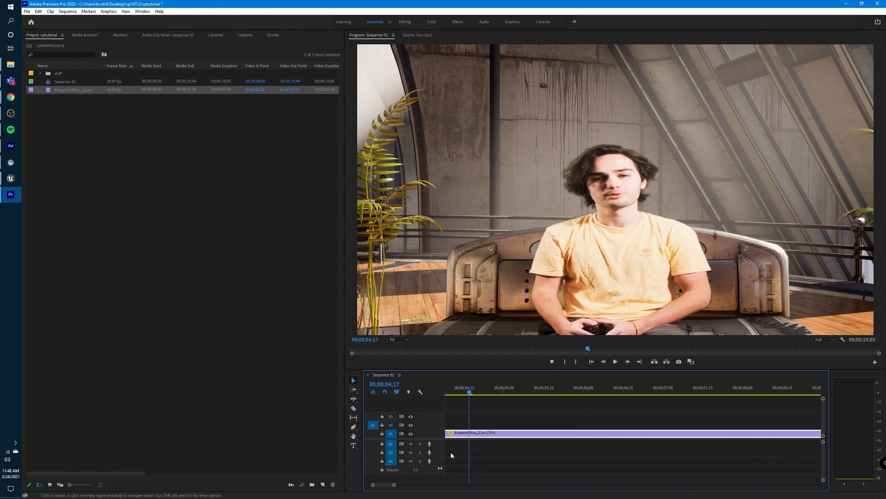
Import the original green-screen clip 03182021_122645 (1) from the project folder and place it on V2 above the render, aligned to the sequence start.
drag(395, 484, 425, 484)
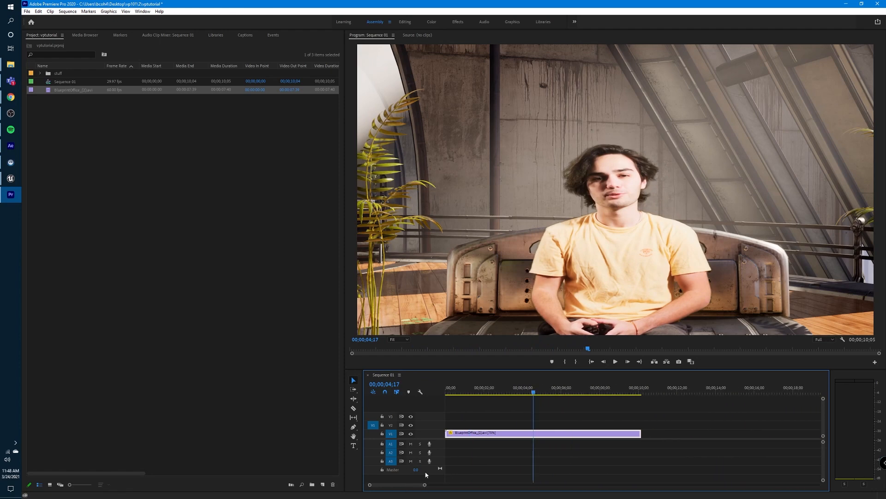
click(9, 65)
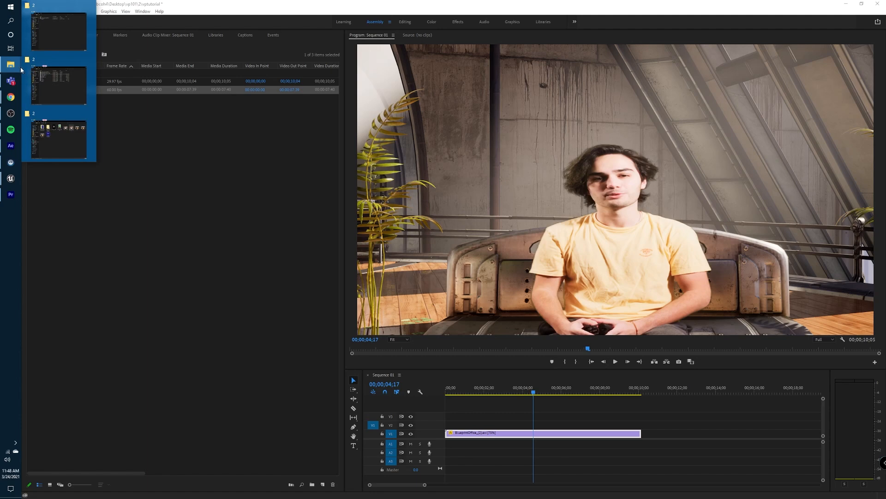
click(55, 134)
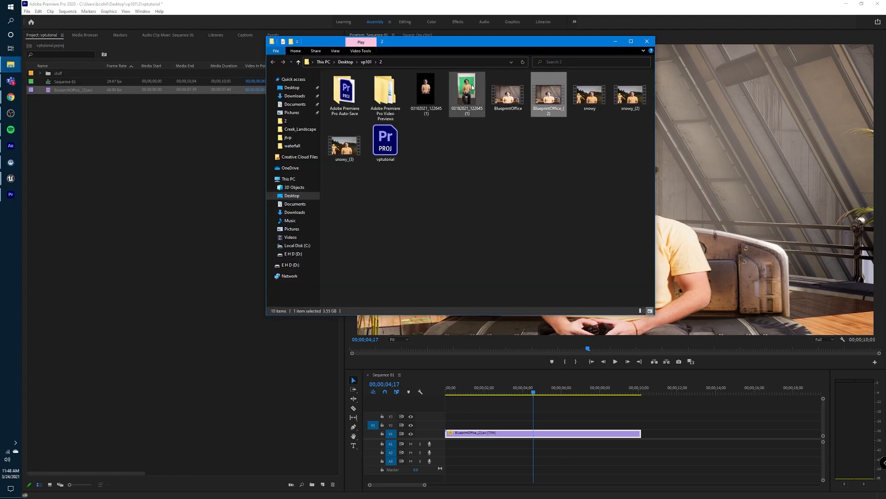
drag(472, 86, 187, 193)
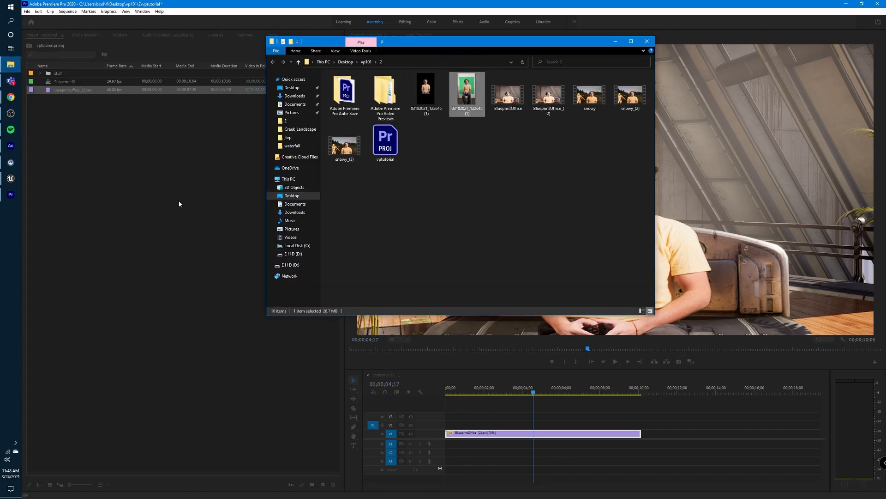
click(47, 91)
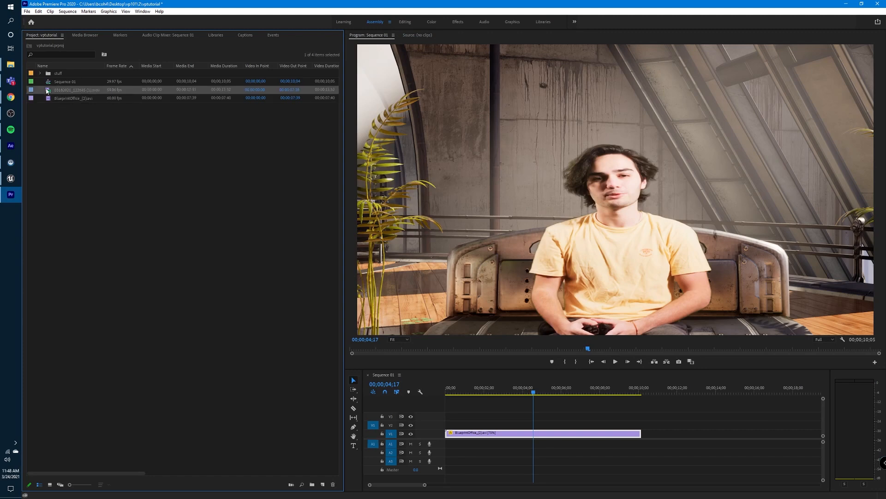
drag(412, 339, 442, 426)
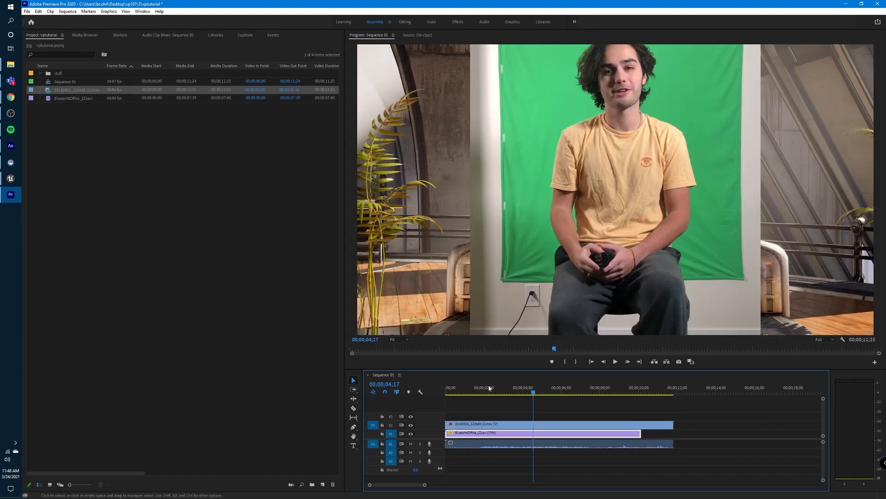
Lower the green-screen clip's opacity to 18%, scale it to 97 and position it over the subject in the render.
drag(494, 389, 458, 392)
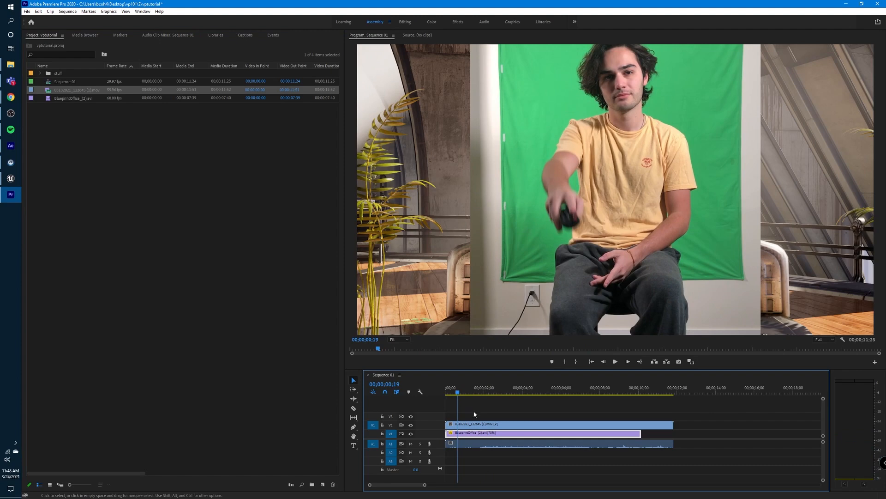
click(481, 423)
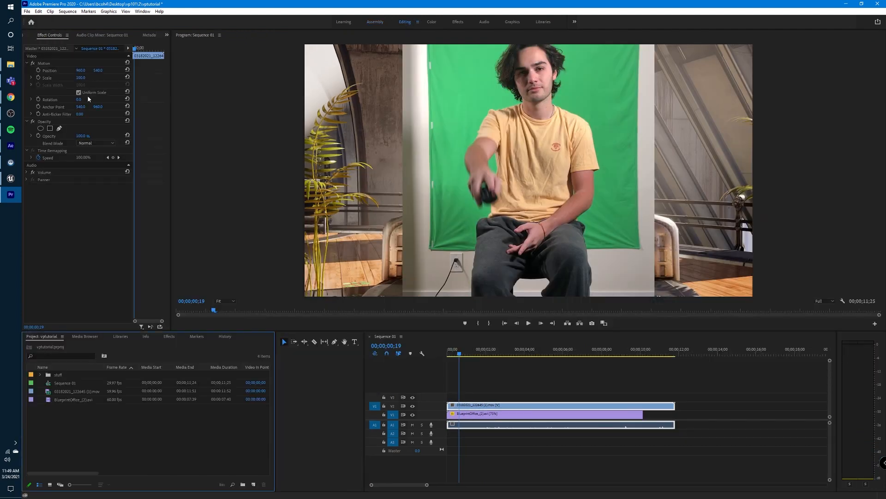
drag(87, 136, 65, 136)
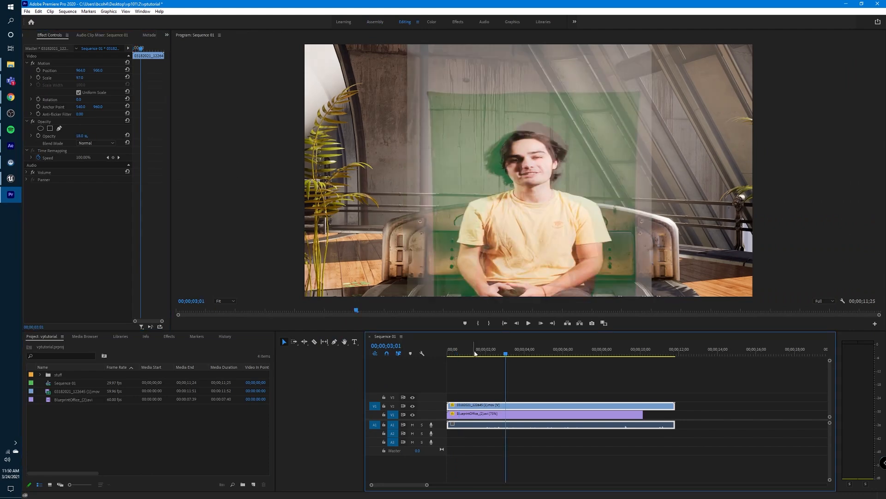
Hide track V2 and play Sequence 01 from its start to compare the original audio with the rendered subject.
click(413, 406)
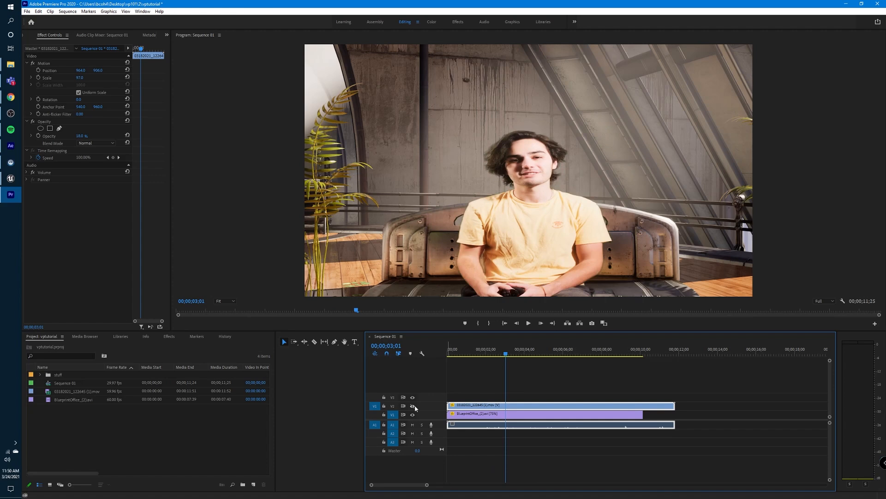
drag(504, 354, 437, 358)
key(space)
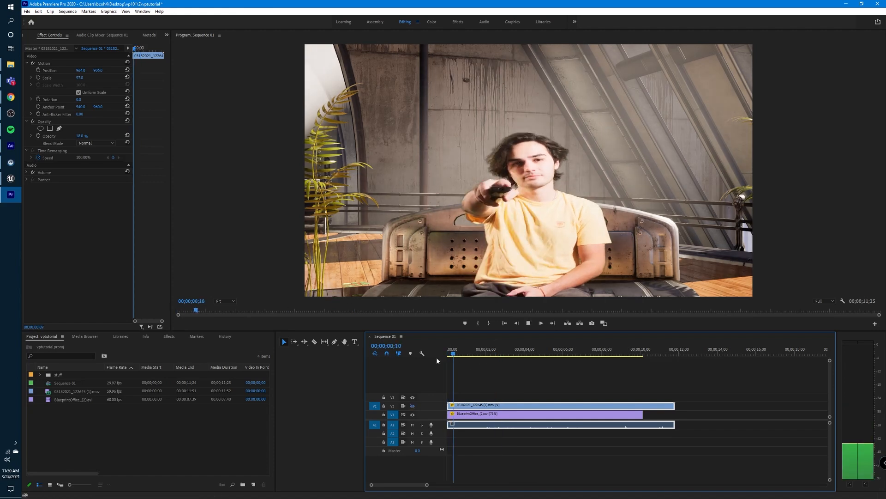
key(space)
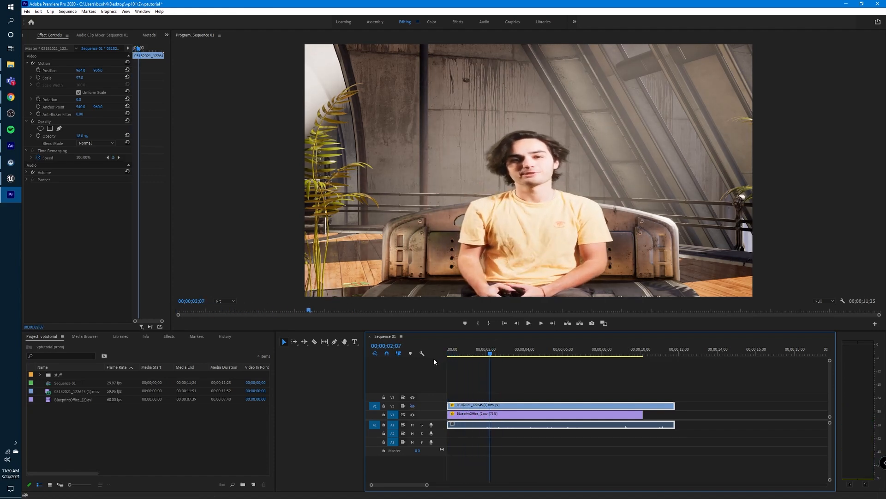
Cut off the green-screen clip's opening just before two seconds, delete that piece, move the remainder to the sequence start and play it.
key(c)
click(483, 425)
key(v)
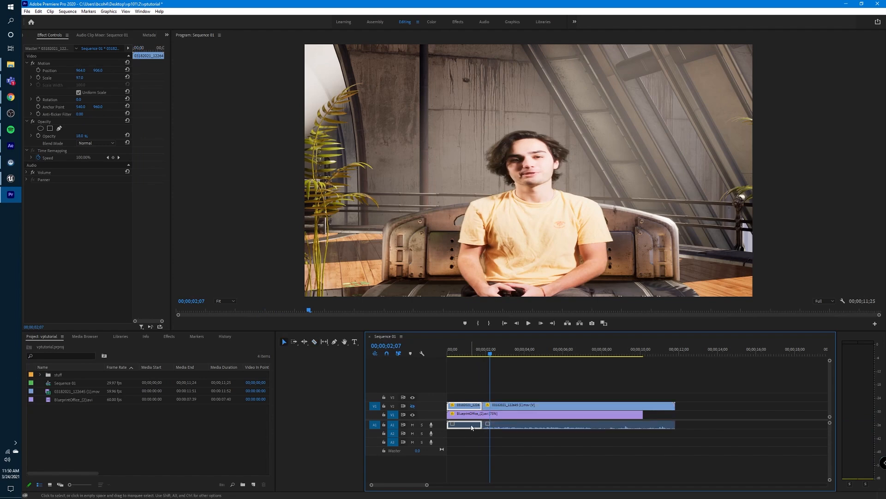
key(Delete)
drag(510, 406, 475, 406)
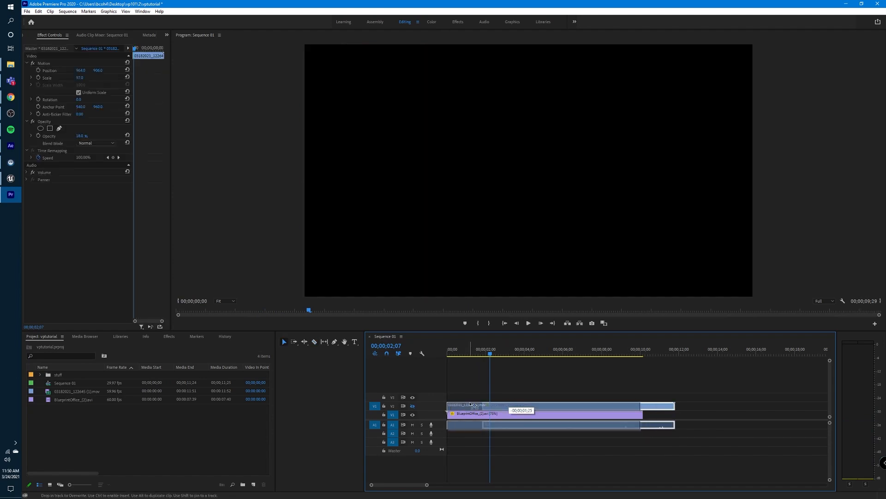
click(447, 354)
key(space)
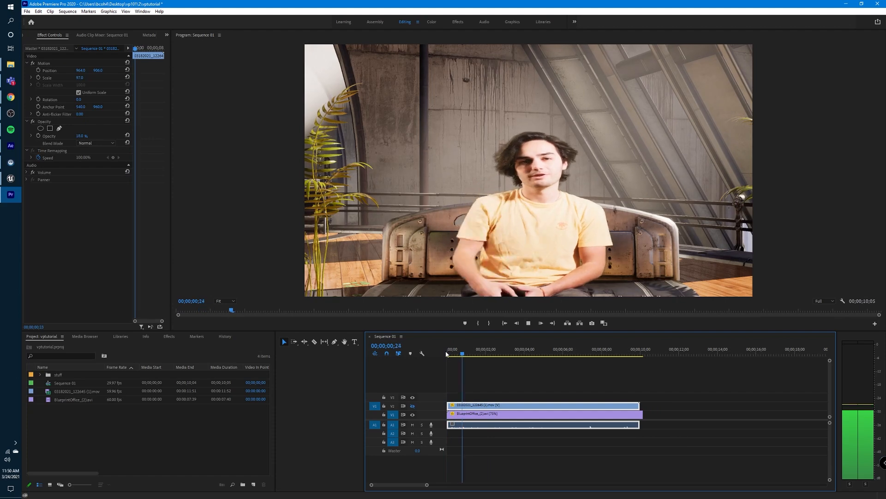
key(space)
Shift the green-screen clip and its audio to start at about 00;00;00;10, playing the opening to check the sync.
drag(426, 486, 393, 485)
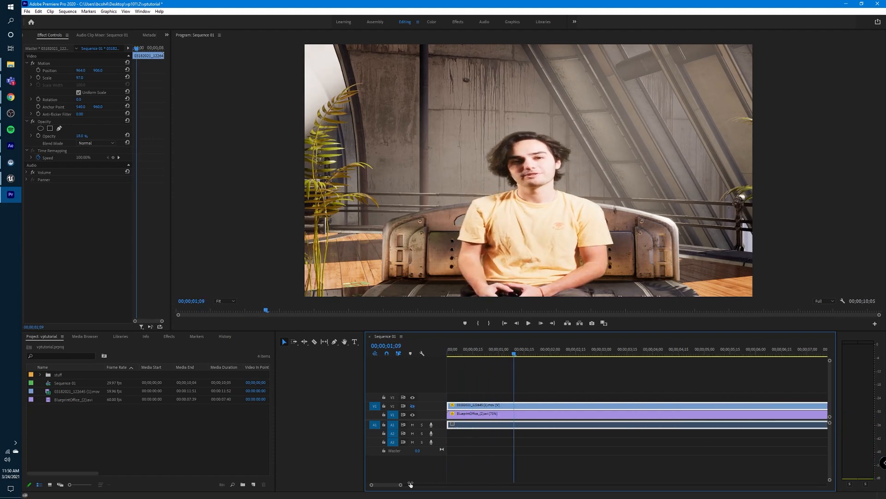
drag(479, 426, 493, 429)
drag(464, 353, 447, 353)
key(space)
key(space)
click(500, 431)
drag(507, 426, 522, 426)
Move the green-screen clip and its audio on to start at about 00;00;00;16, and play the sequence to check the sync.
drag(466, 352, 461, 351)
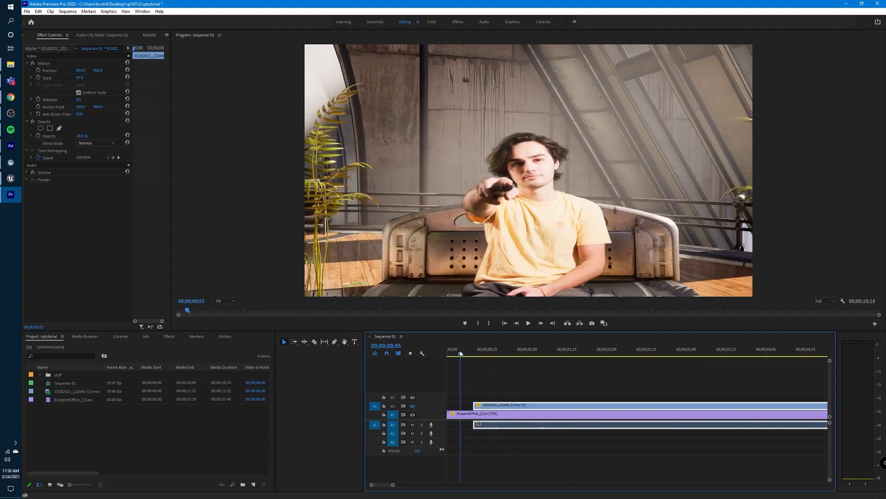
key(space)
key(space)
drag(505, 426, 525, 429)
click(467, 354)
key(space)
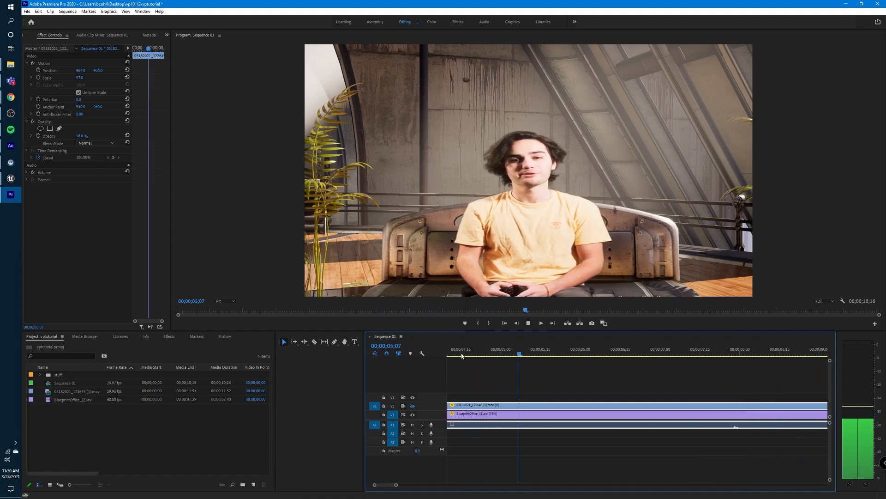
click(450, 355)
drag(449, 356, 435, 359)
key(space)
Set the BlueprintOffice clip's speed to 80% and play the sequence from near its start to check the sync.
right_click(497, 413)
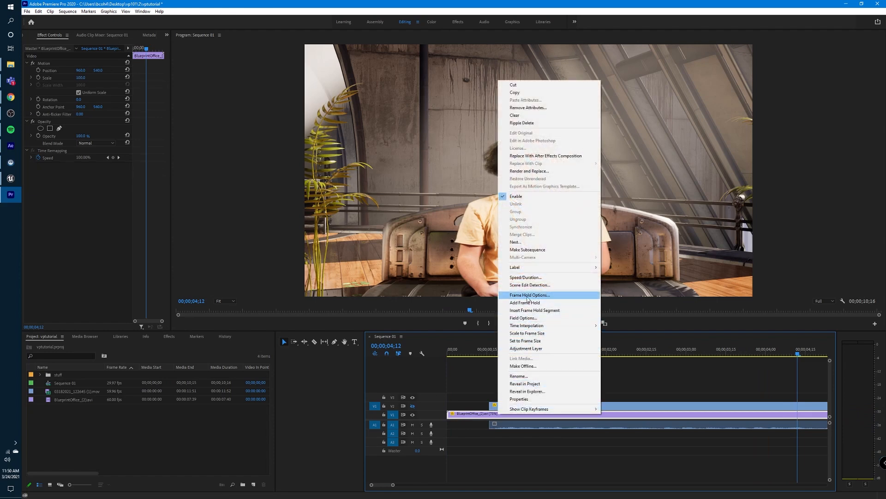
click(528, 278)
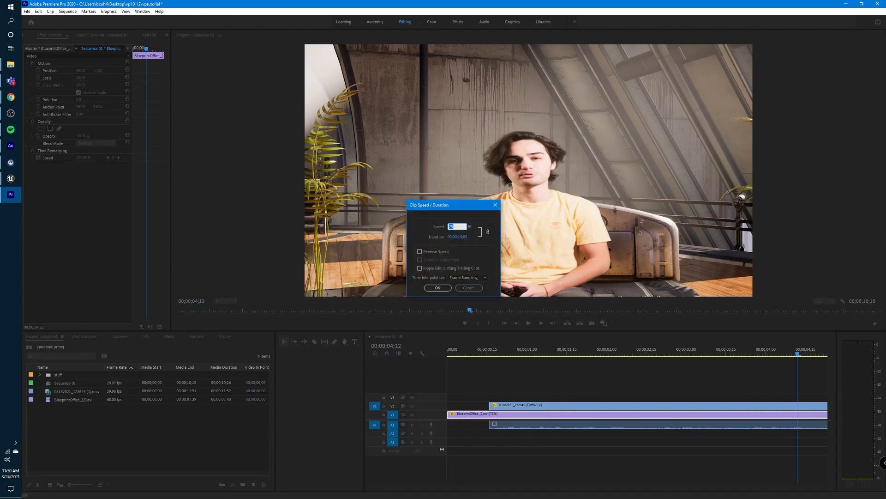
key(Return)
drag(500, 353, 469, 349)
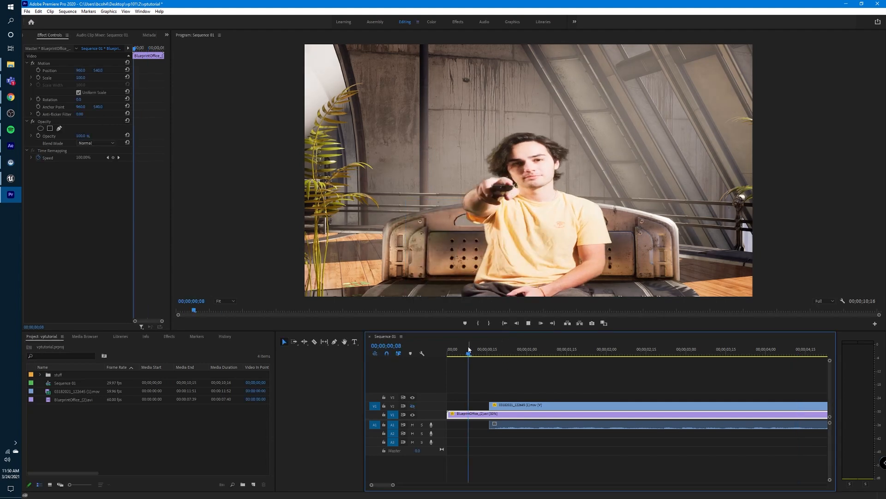
key(space)
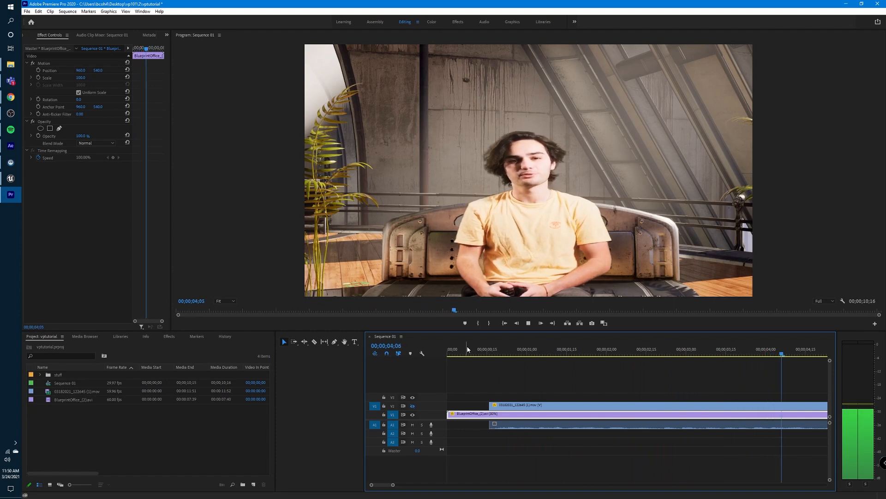
key(space)
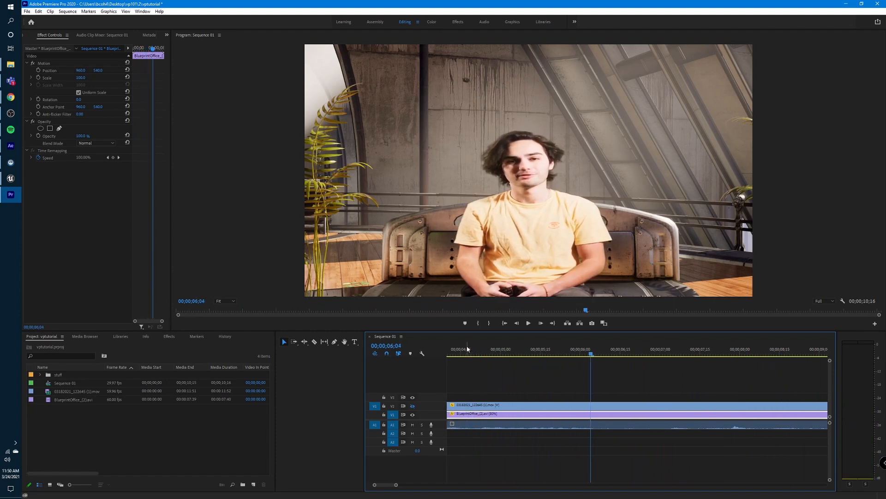
Check the later part of Sequence 01, return to its start and render the sequence preview.
drag(396, 485, 432, 485)
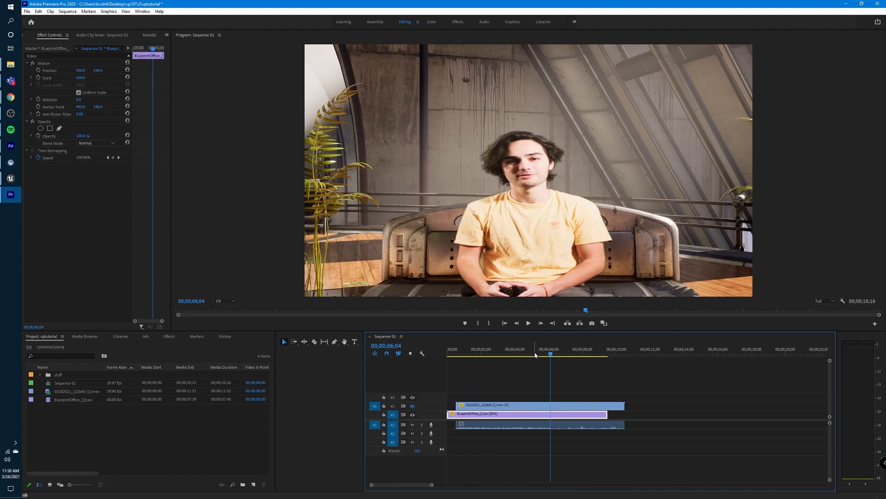
drag(554, 355, 577, 375)
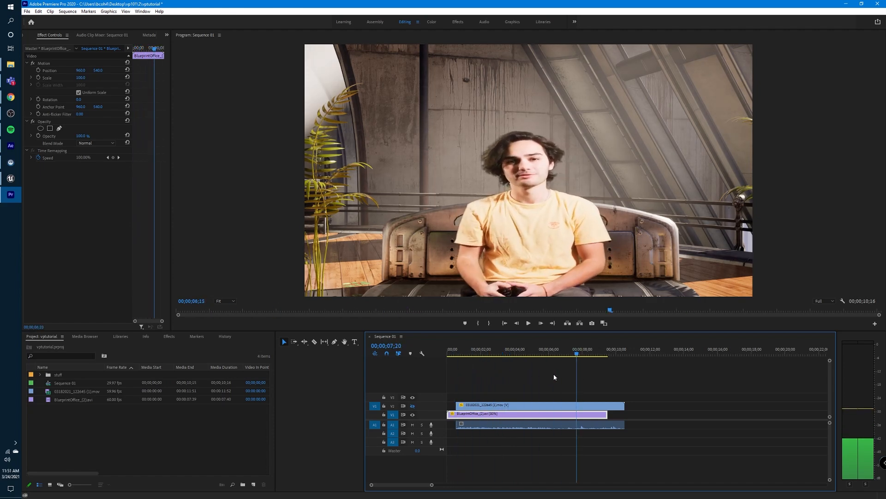
key(Home)
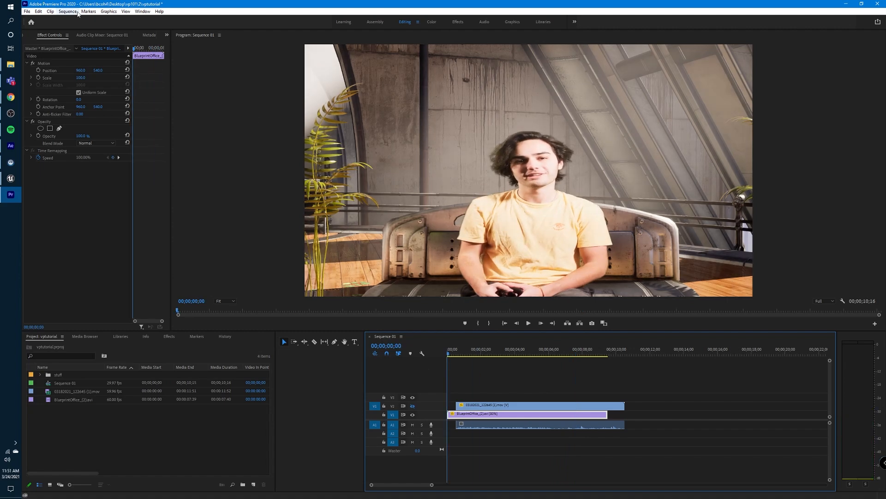
click(68, 11)
click(81, 36)
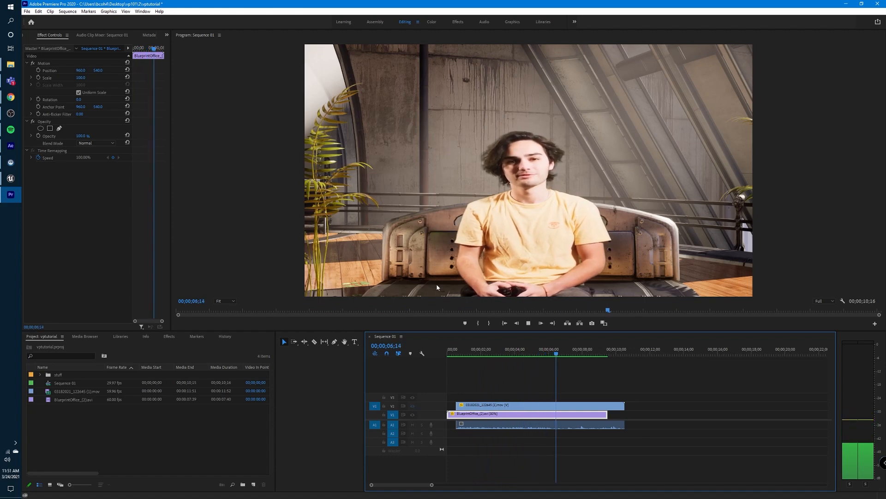
Play back the second half of Sequence 01 to find the end point, leaving the playhead at 00;00;06;10.
click(582, 354)
drag(583, 354, 508, 370)
key(space)
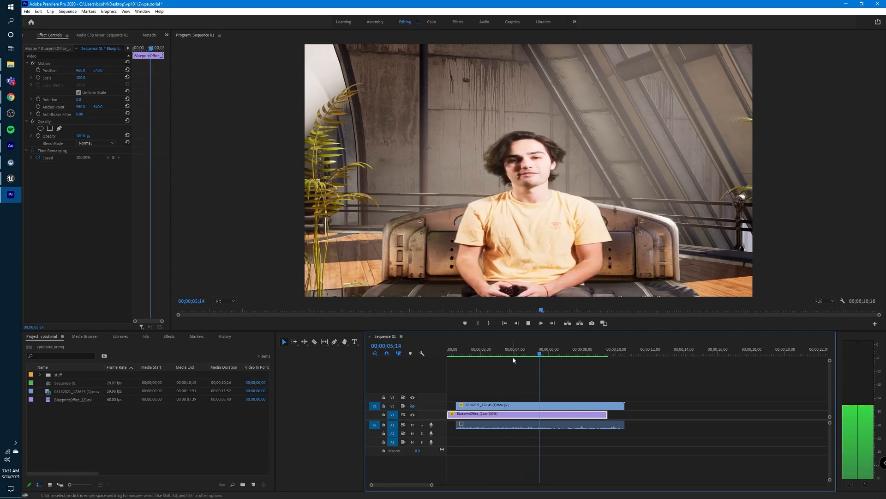
key(space)
mouse_move(559, 352)
mouse_down()
mouse_move(547, 352)
mouse_move(554, 352)
mouse_up()
key(space)
key(space)
Split the render and the green-screen clip at 00;00;06;10 and delete everything after the cut.
key(c)
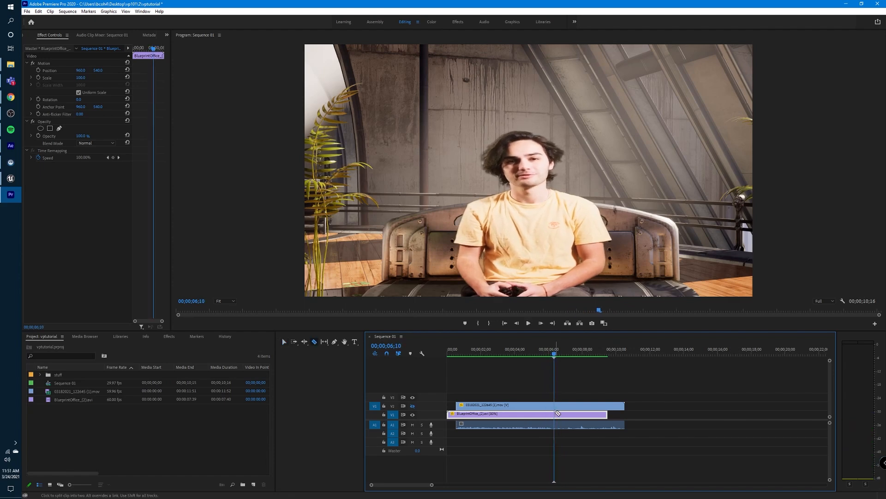
click(556, 414)
key(v)
click(573, 424)
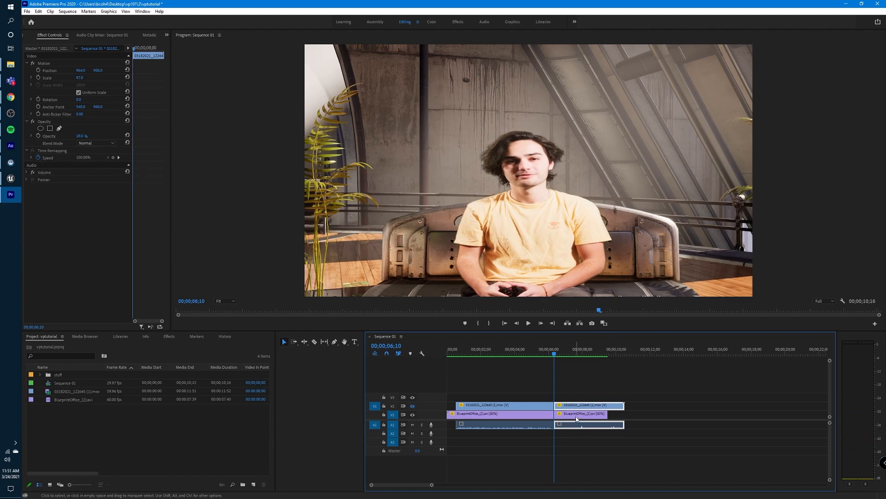
key(Delete)
click(576, 414)
key(Delete)
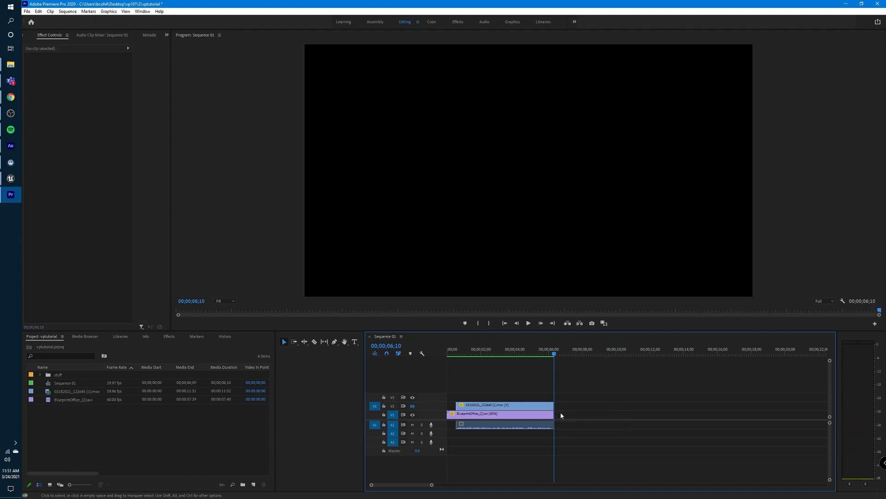
Extend the start of the green-screen clip and its audio back to the sequence start and play the sequence through.
click(510, 425)
drag(457, 424, 439, 425)
key(Home)
key(space)
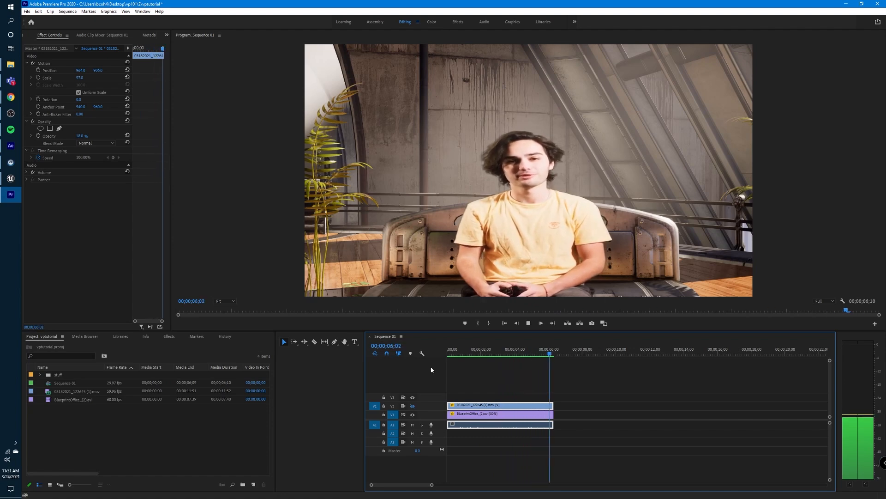
click(454, 350)
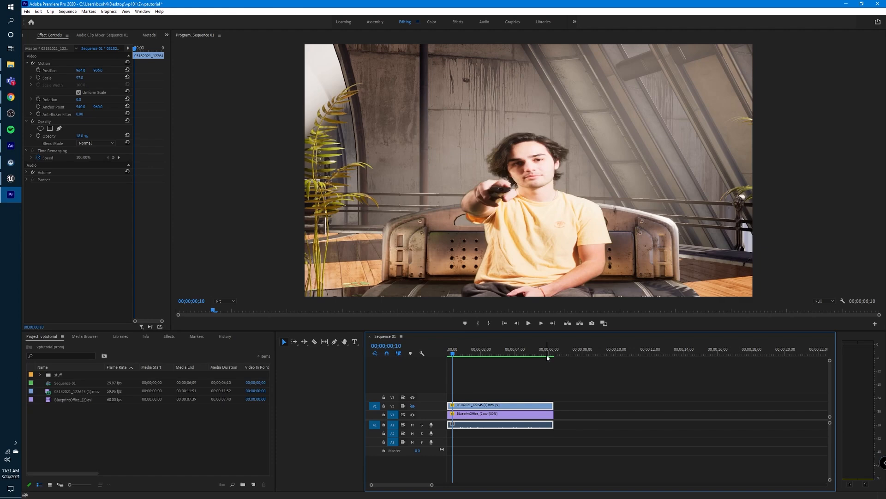
Export Sequence 01 as an H.264 MP4 video named test into the Desktop folder vp101\2.
click(28, 11)
mouse_move(74, 227)
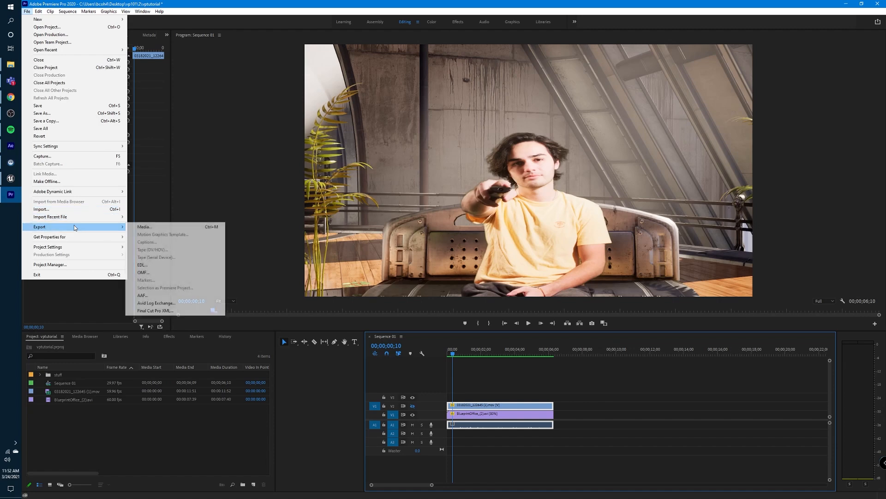
click(144, 227)
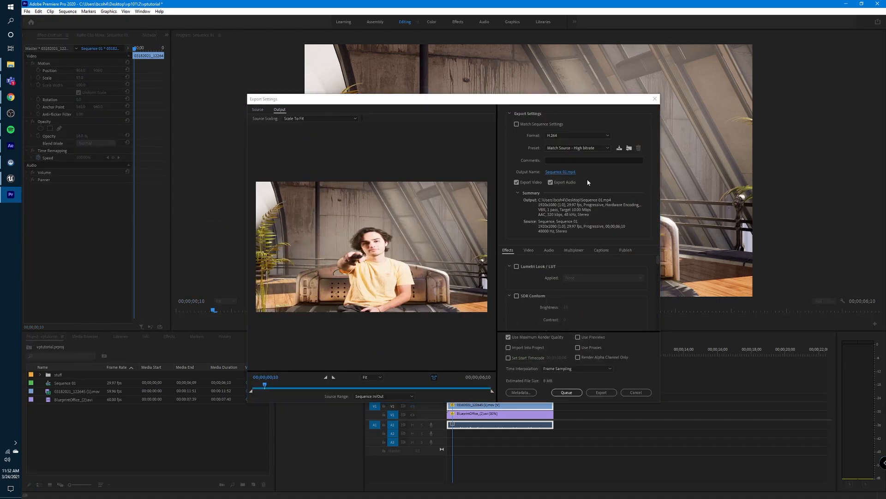
click(561, 171)
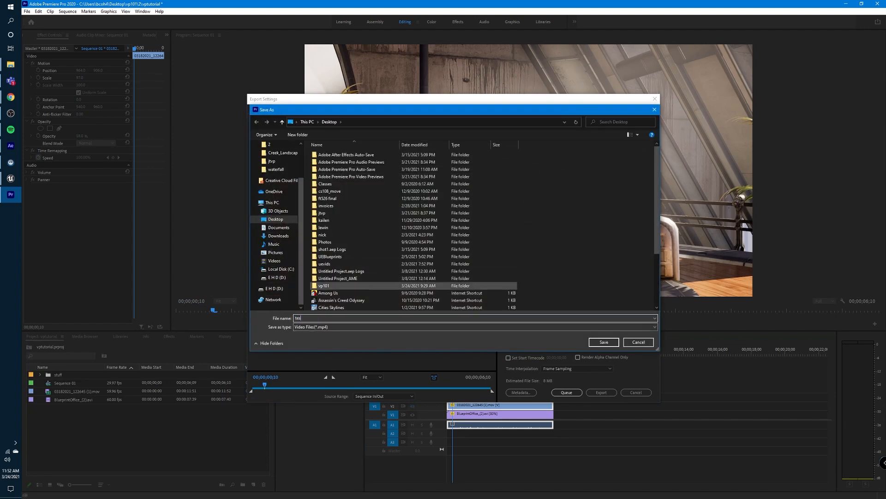
scroll(342, 254, down, 2)
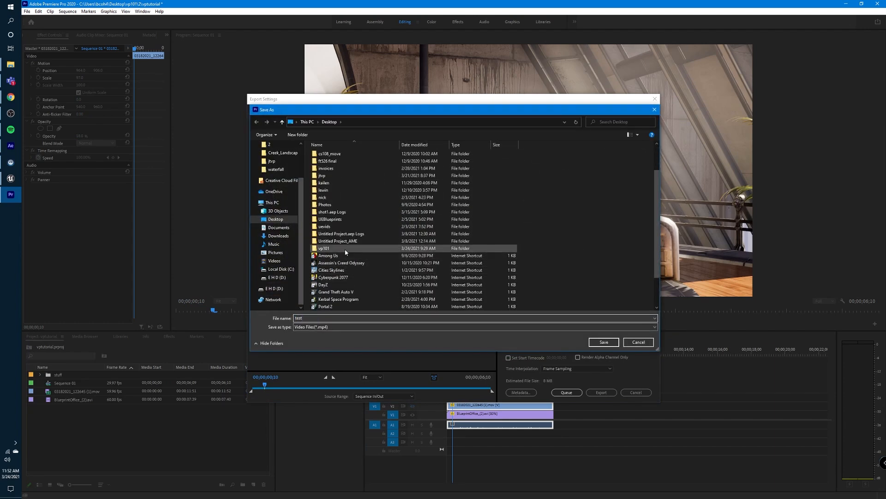
double_click(346, 253)
double_click(321, 161)
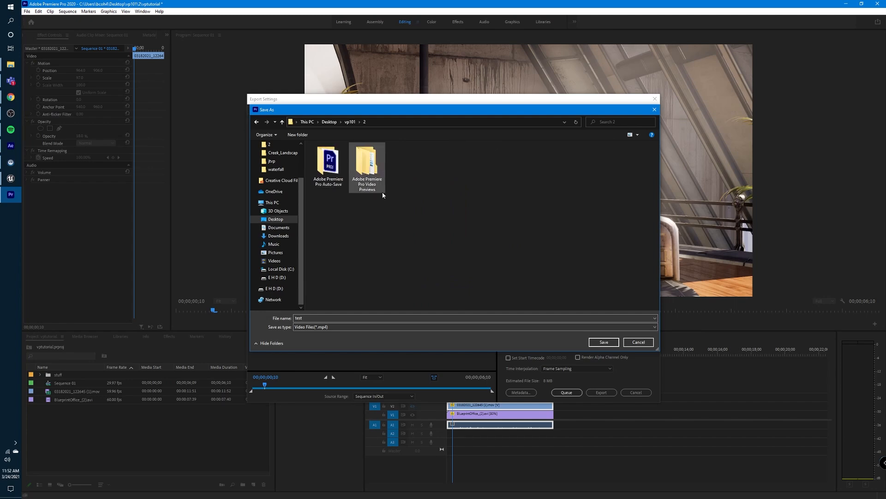
click(601, 341)
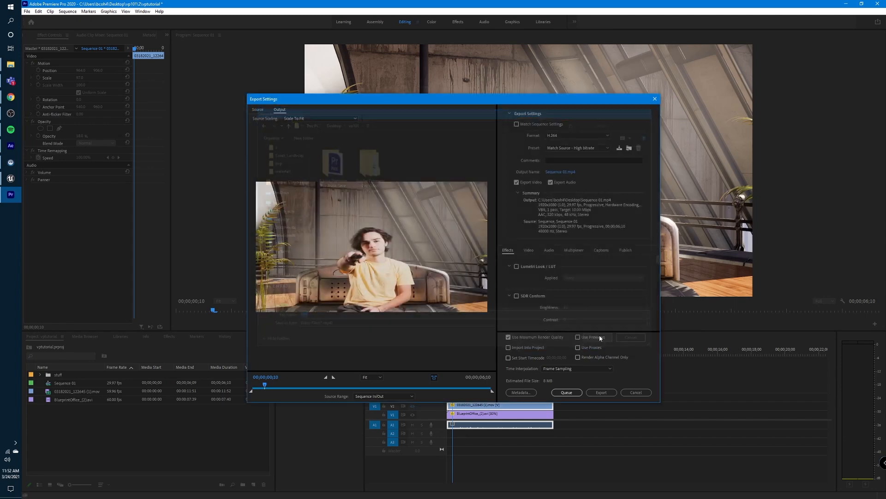
click(600, 392)
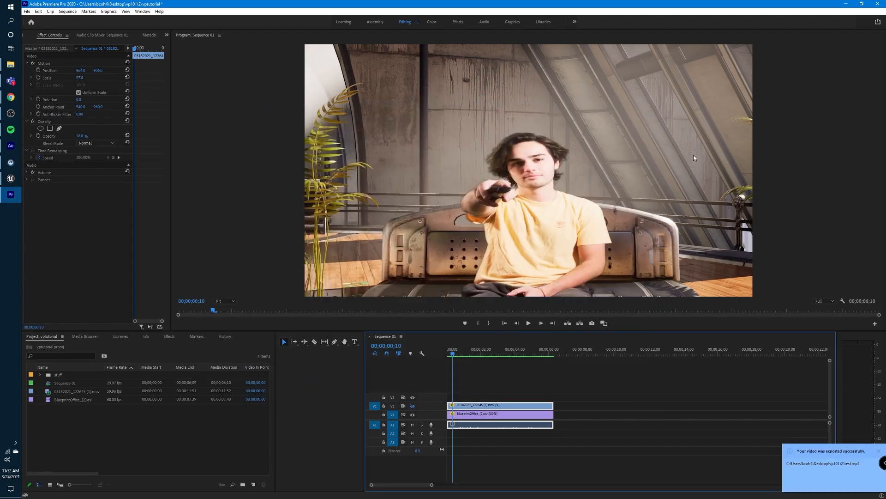
Close Premiere Pro, saving the changes to vptutorial.prproj, and play the exported test video from folder 2.
click(877, 4)
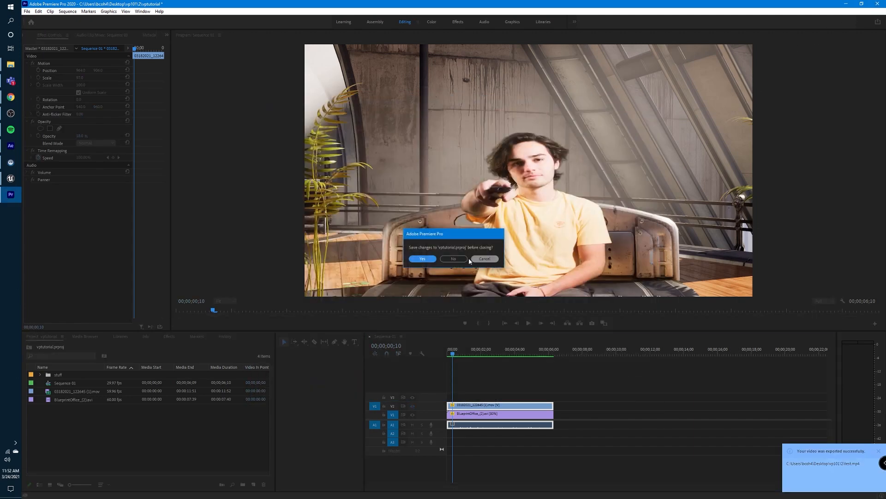
click(422, 259)
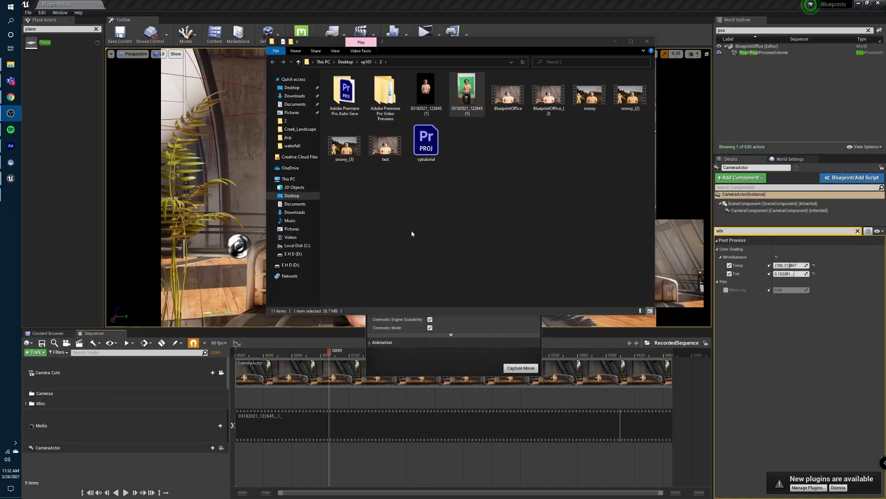
double_click(396, 148)
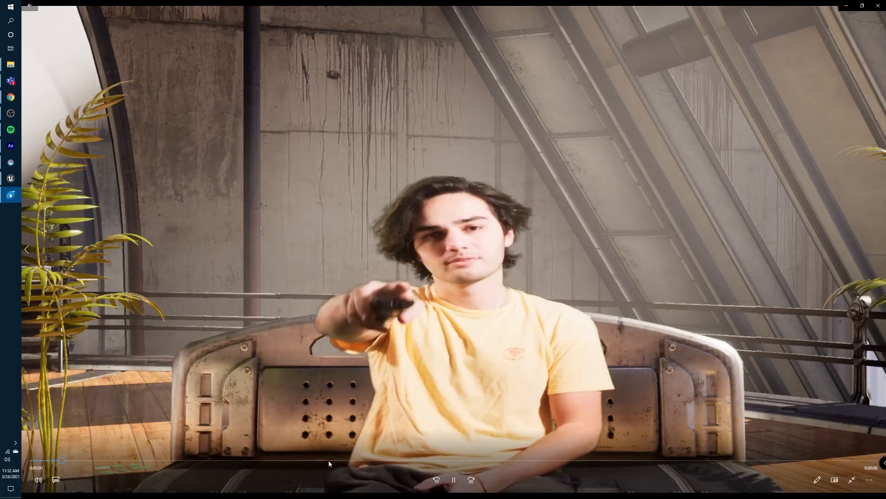